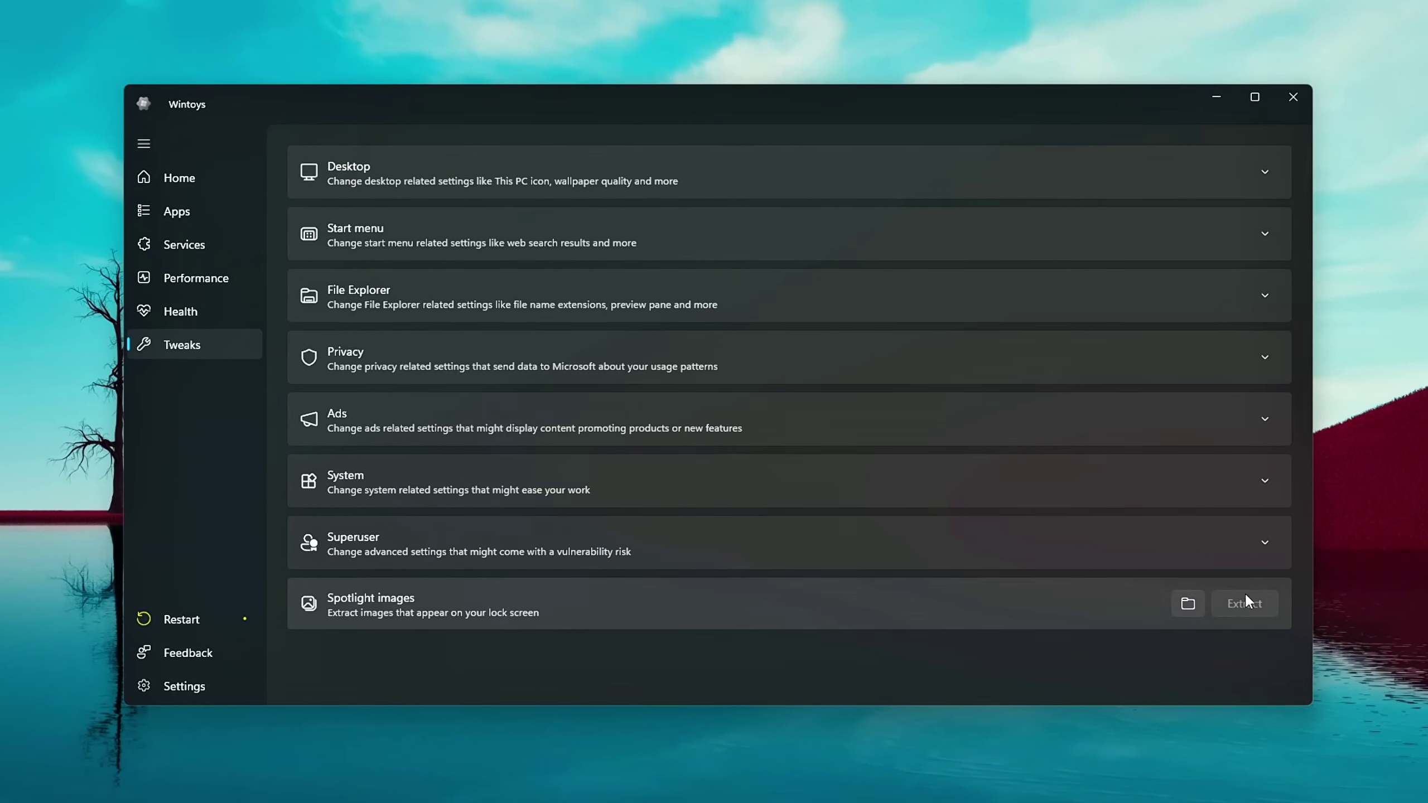
Expand the System group of tweaks and look through its settings.
click(1272, 480)
scroll(754, 521, down, 3)
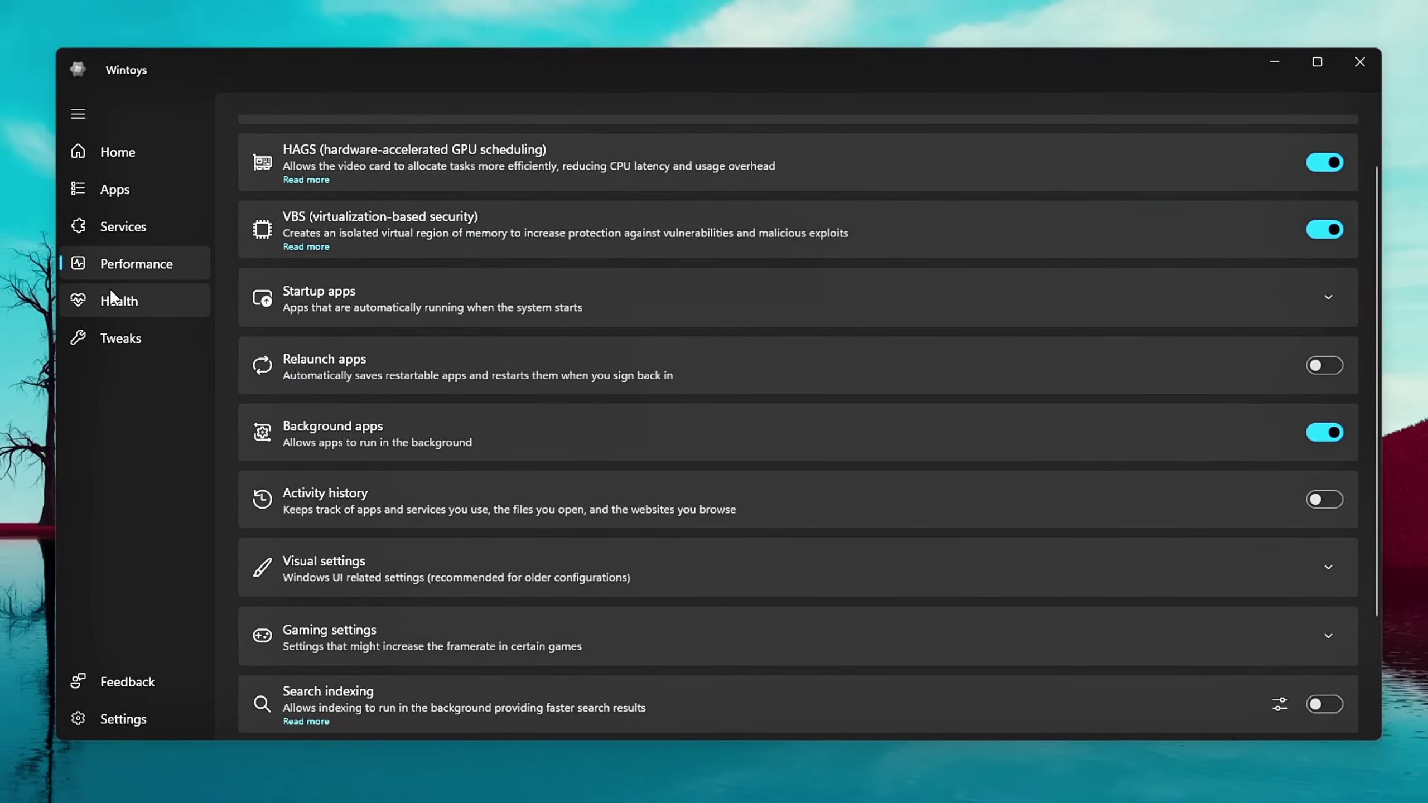
Open the Health page and look through its settings, from Fast startup down to Icons cache.
click(114, 293)
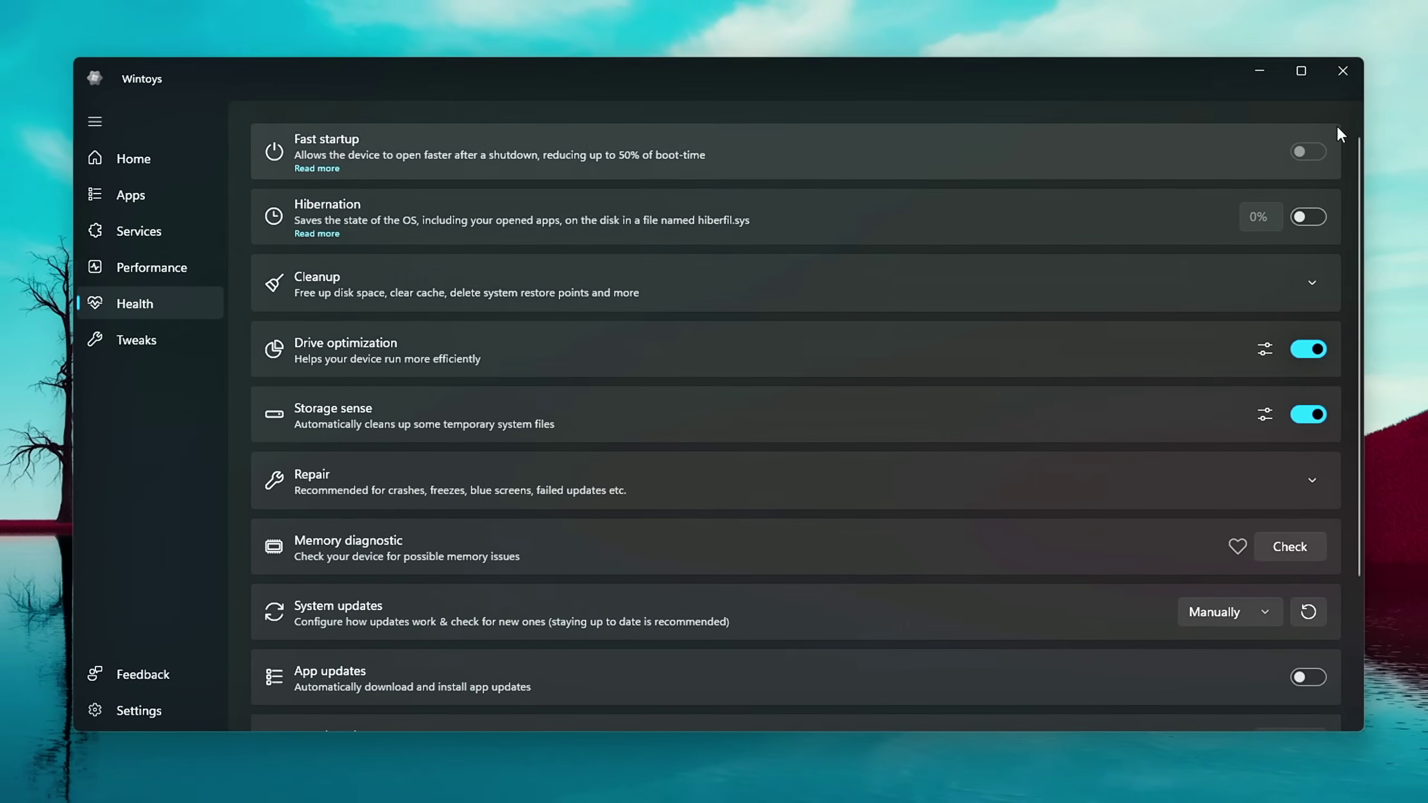
scroll(1354, 151, down, 4)
scroll(1327, 183, up, 2)
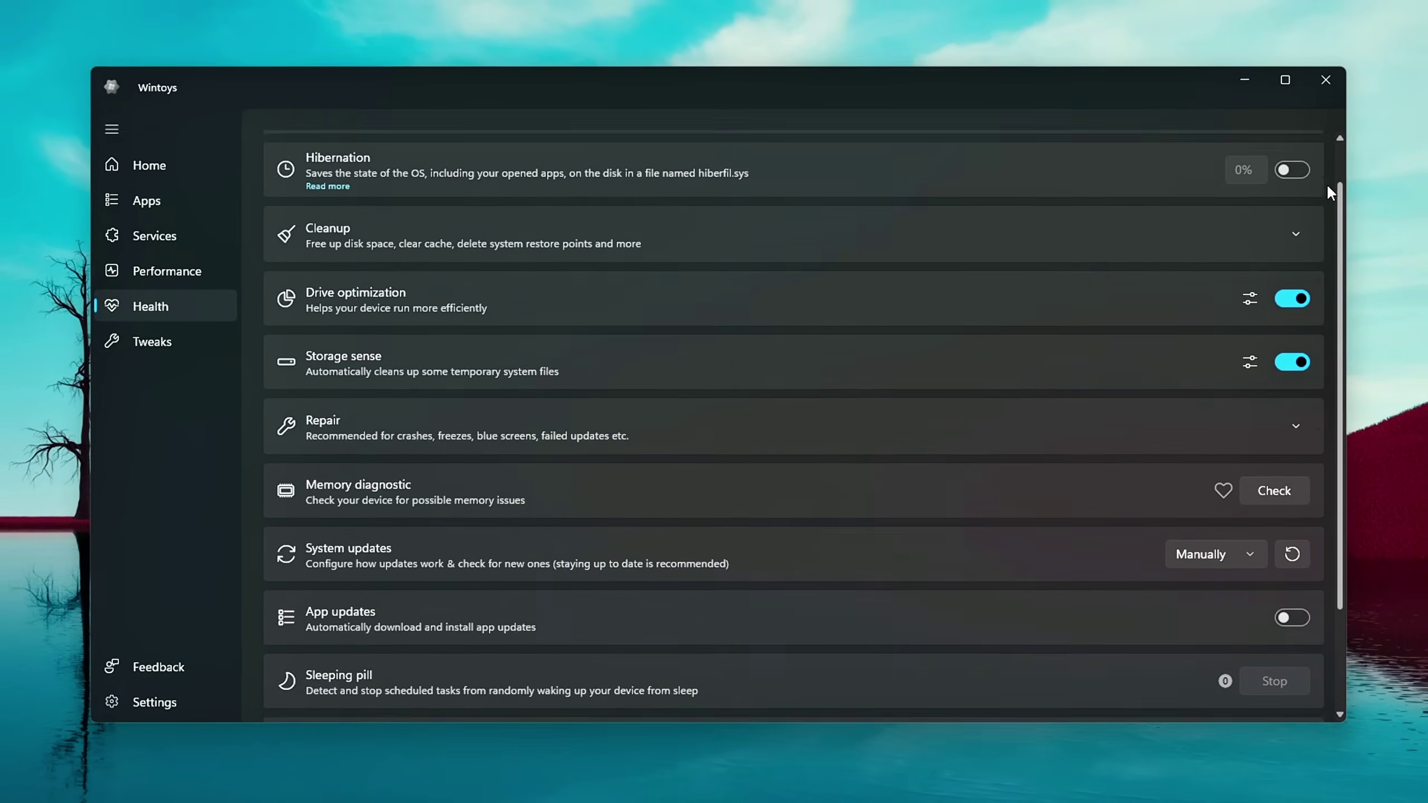
scroll(1327, 192, down, 2)
scroll(1322, 256, up, 3)
scroll(1315, 225, down, 3)
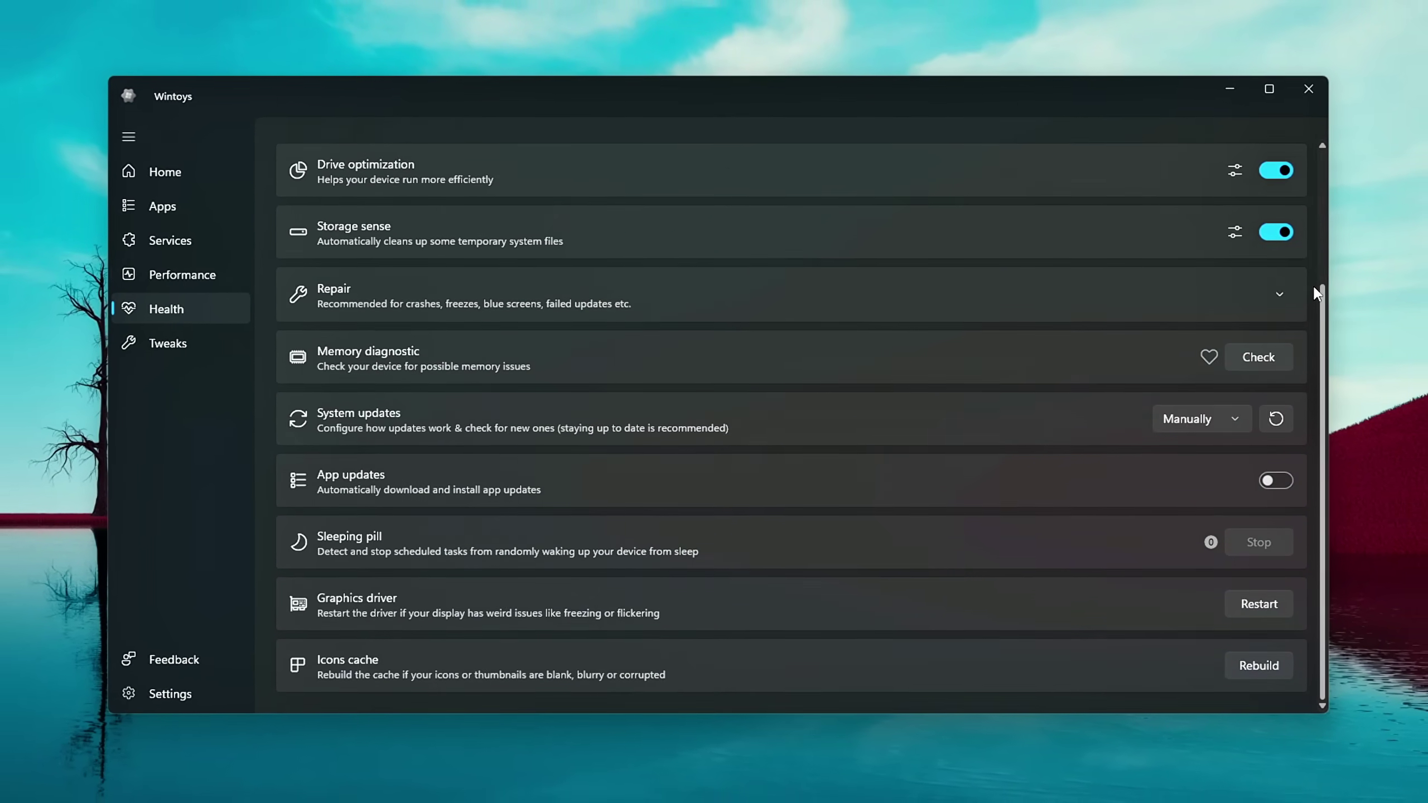
scroll(1312, 292, up, 3)
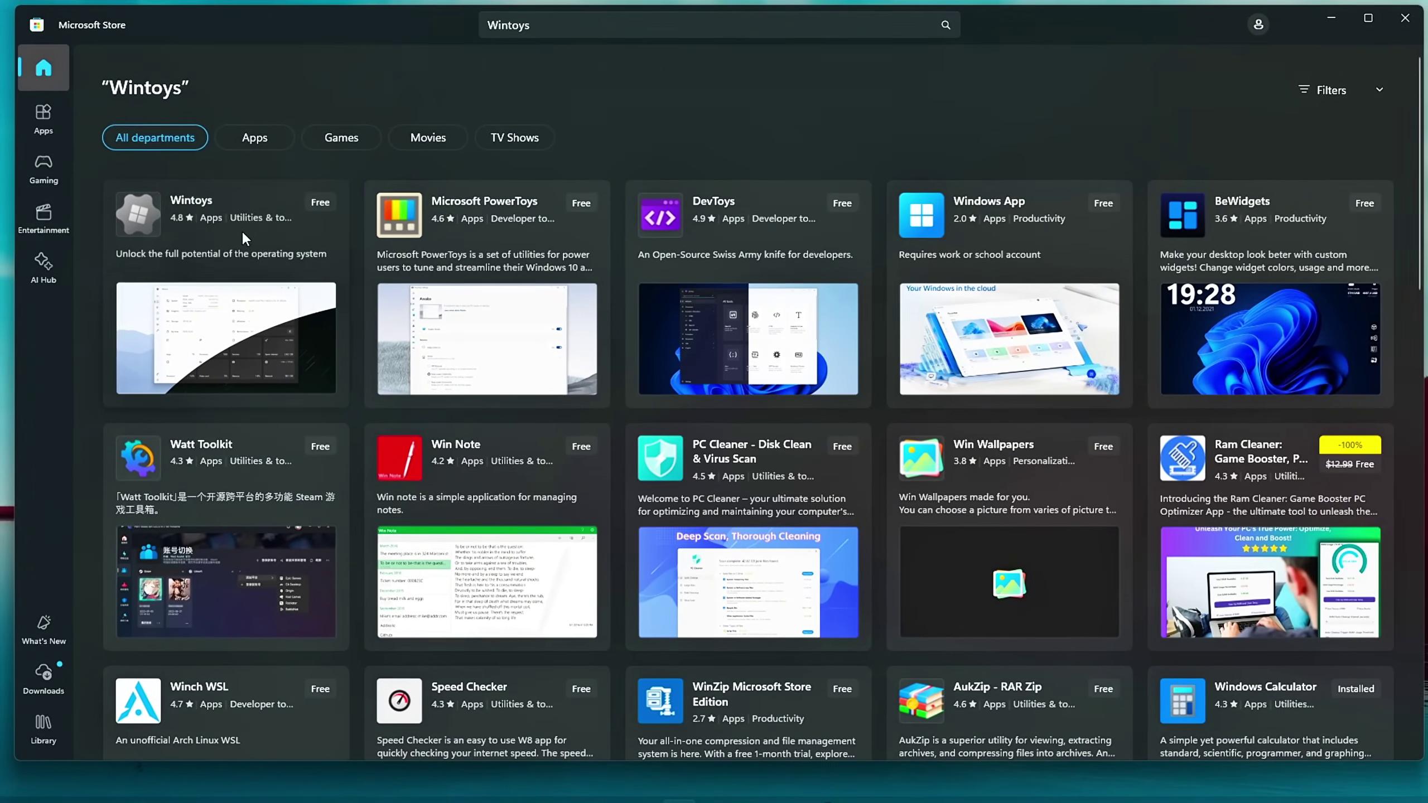
Open the Wintoys listing from the Microsoft Store search results.
click(242, 232)
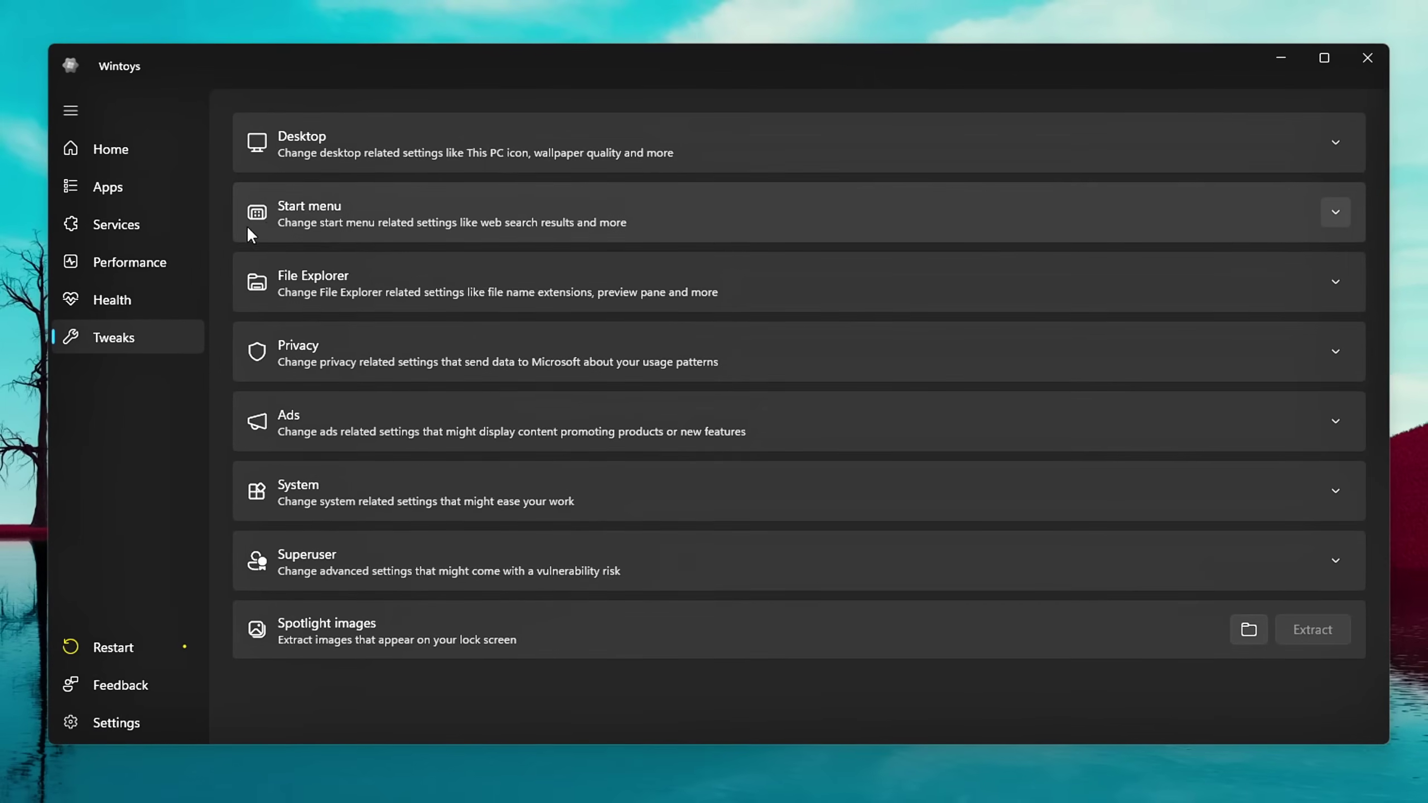
click(133, 289)
scroll(468, 404, down, 3)
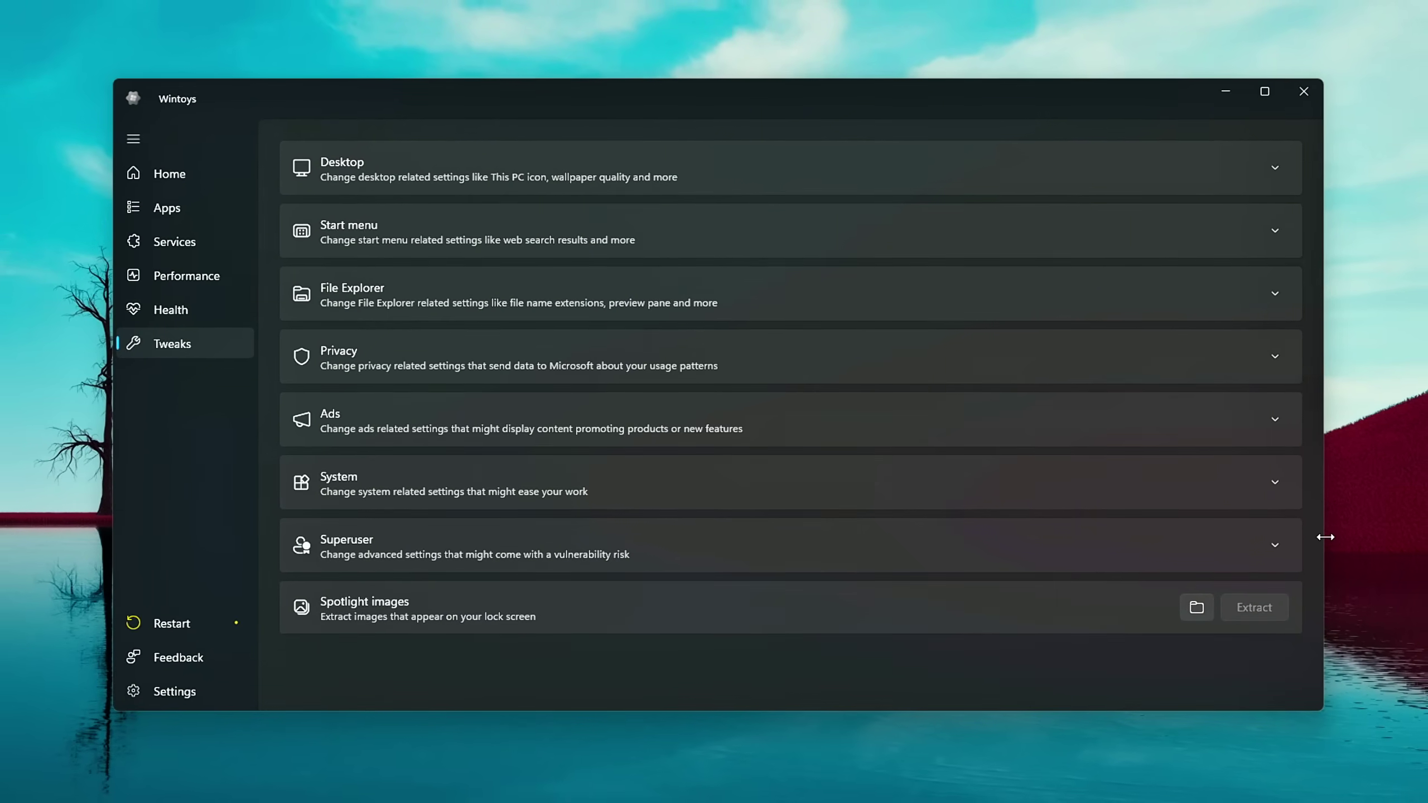
Expand the System tweaks and turn on the Digital markets act option.
click(1273, 482)
scroll(581, 508, down, 3)
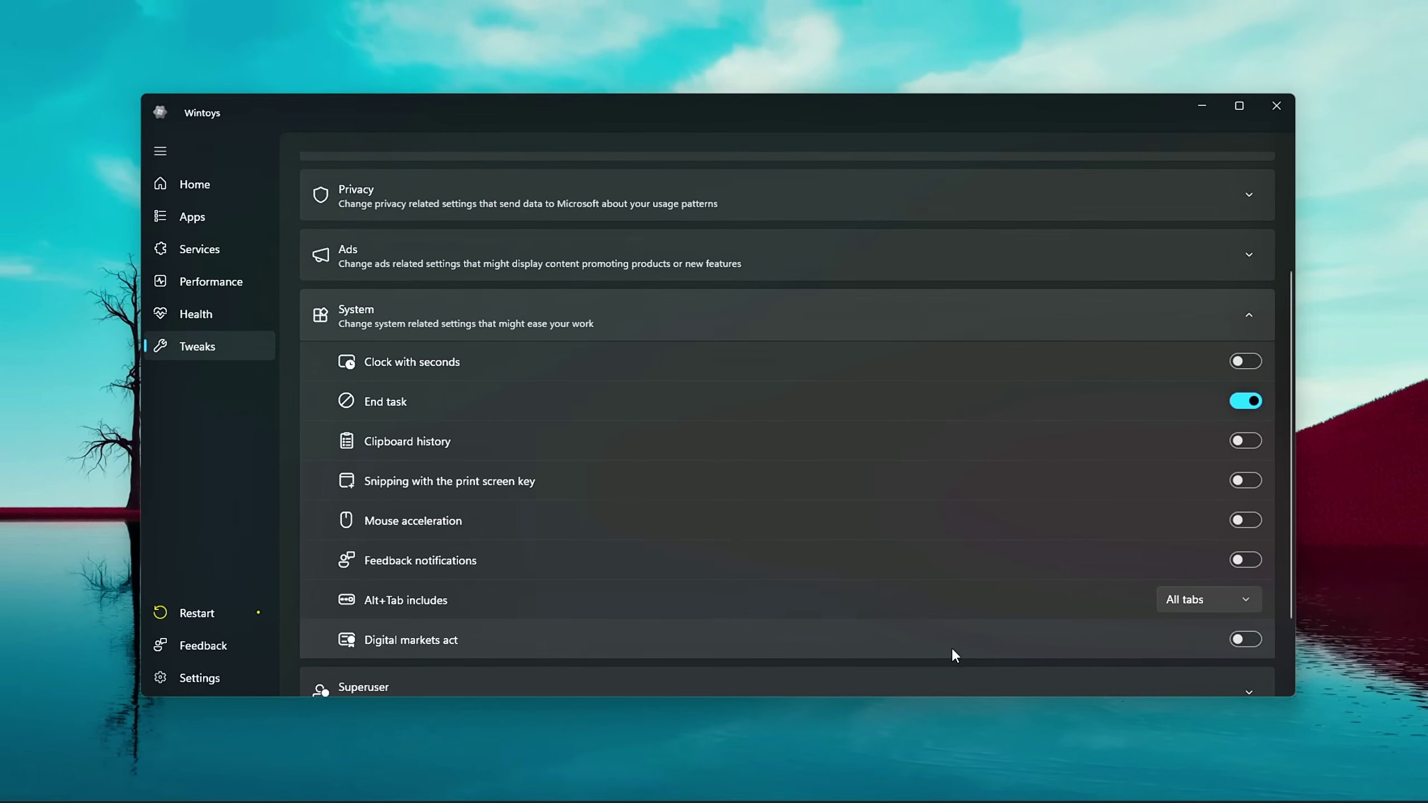
click(1234, 638)
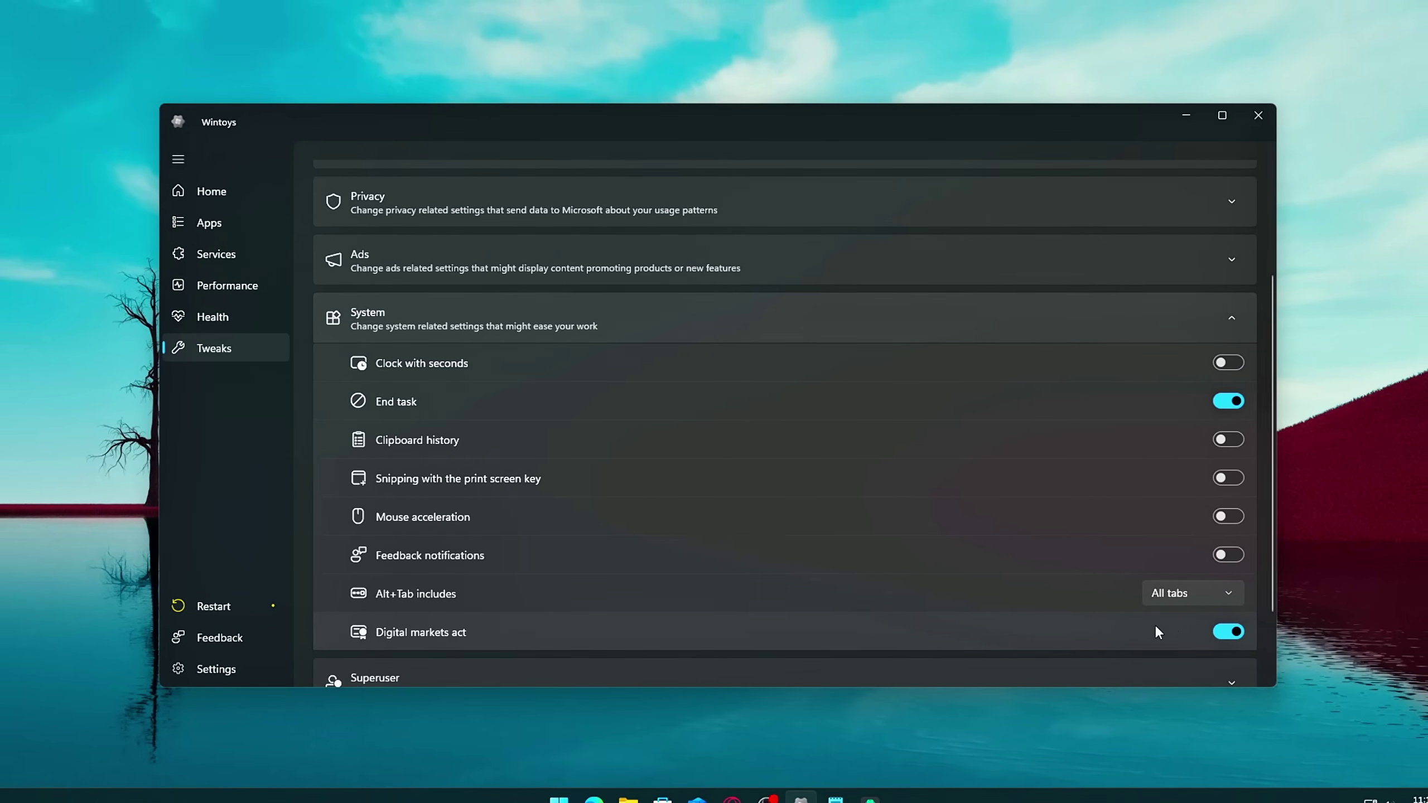
scroll(1231, 523, down, 2)
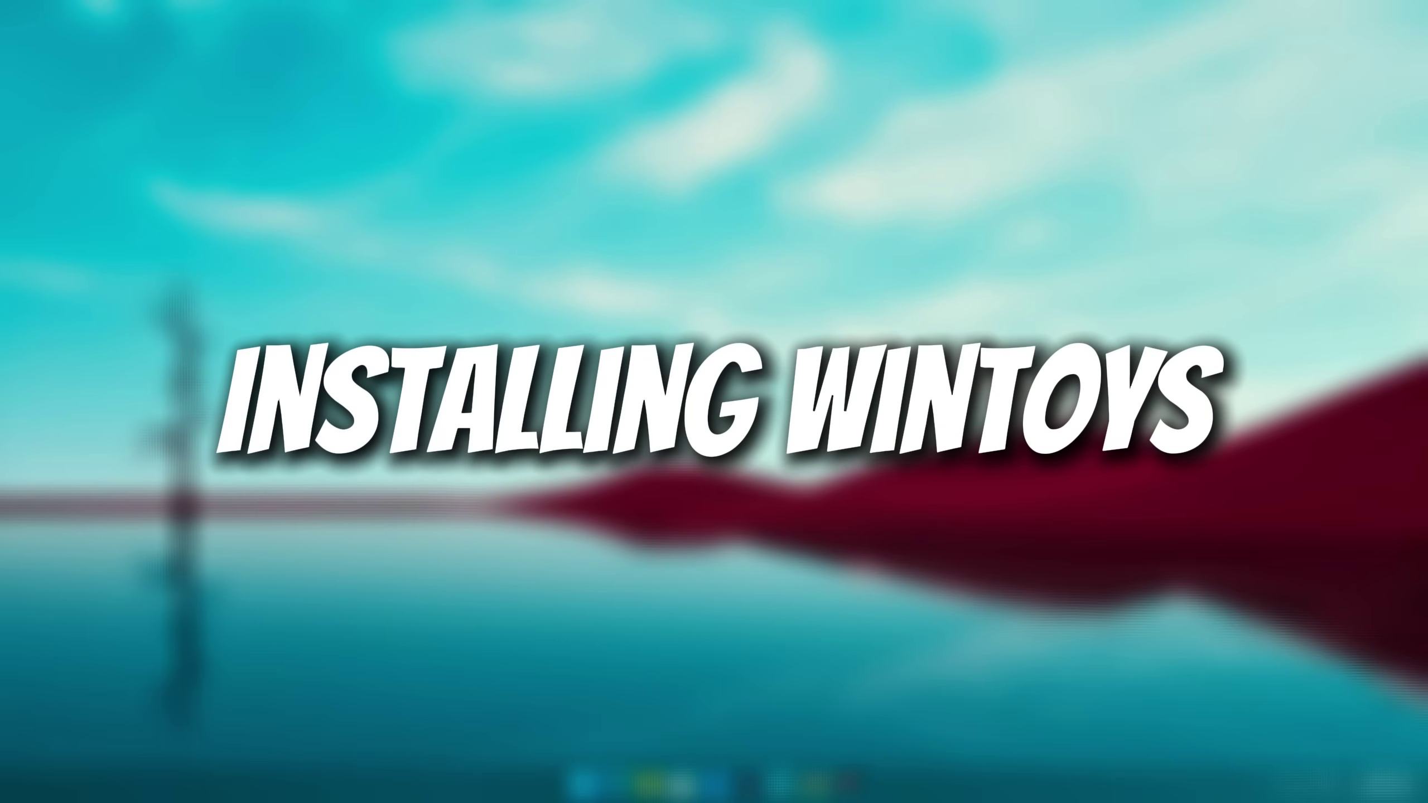
Switch to Microsoft Store and open the free Wintoys app from the "Wintoys" search results.
click(673, 797)
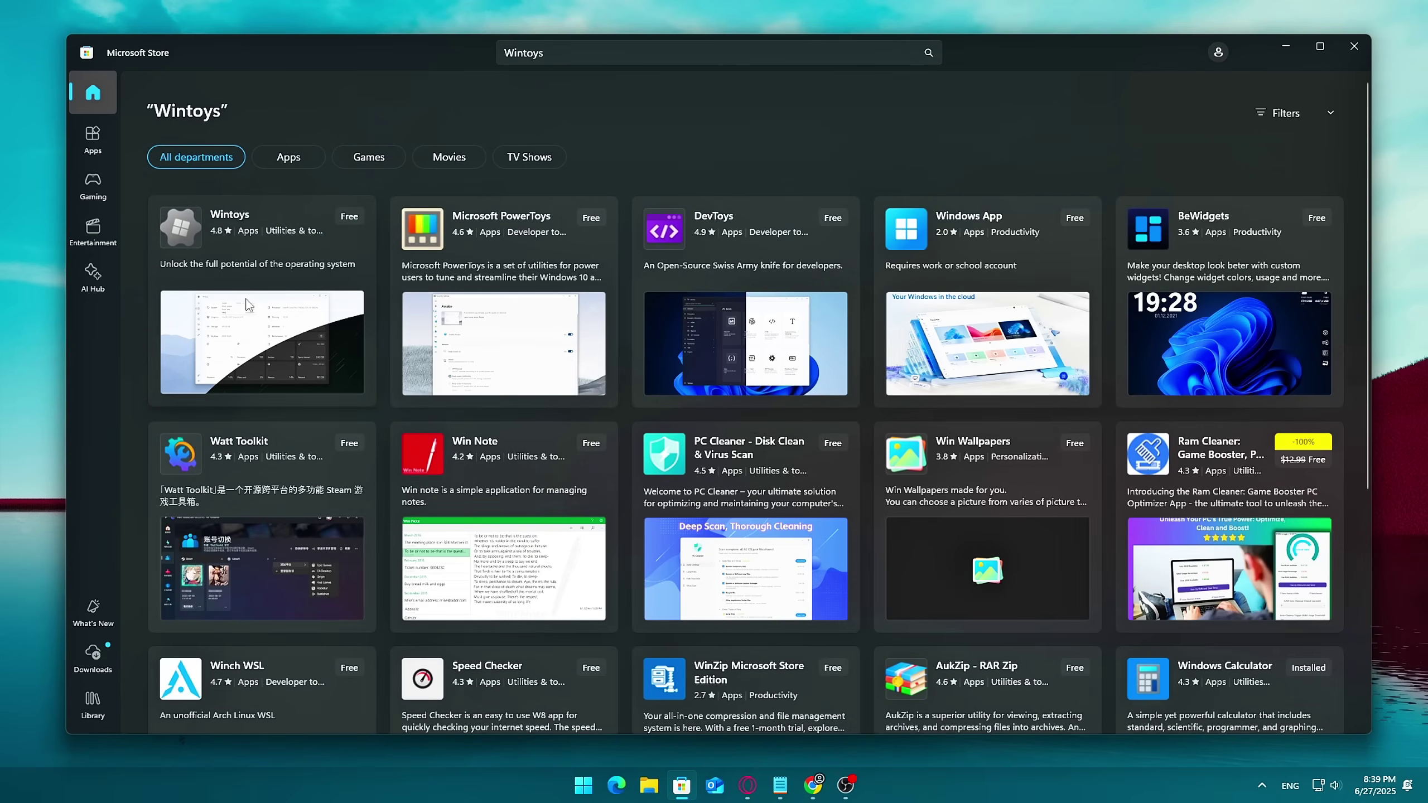
click(277, 249)
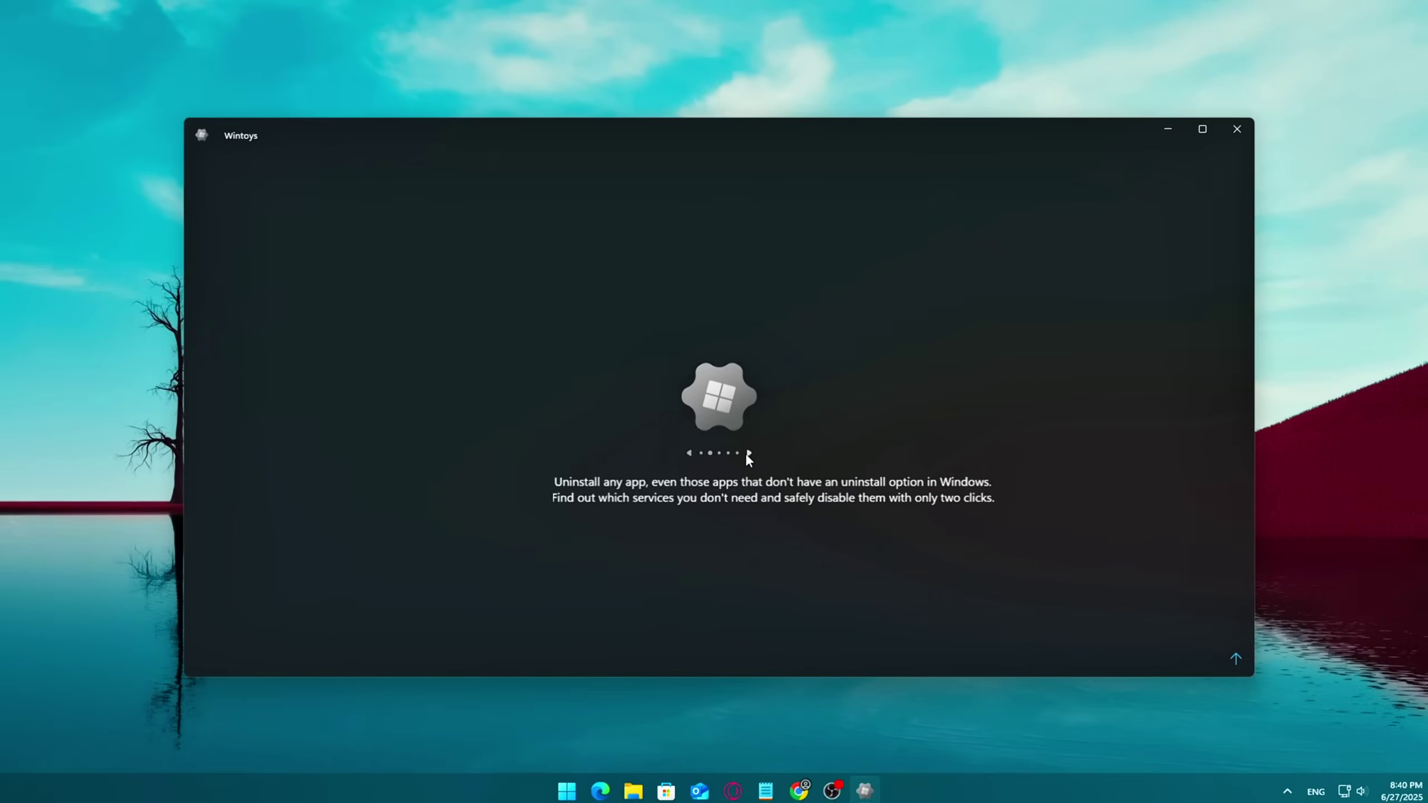
Page through the Wintoys introduction screens and continue to the home dashboard.
click(746, 451)
click(746, 451)
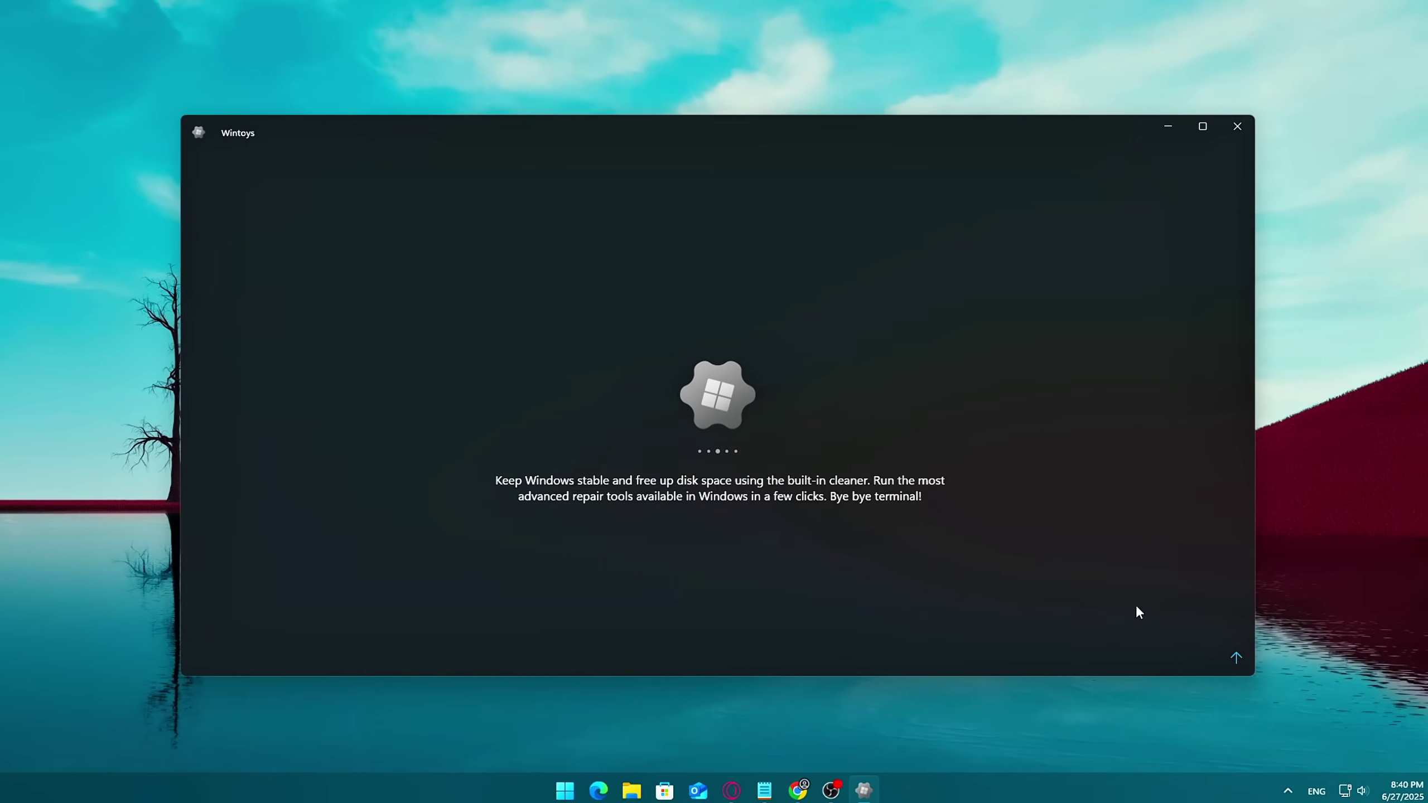
click(1233, 656)
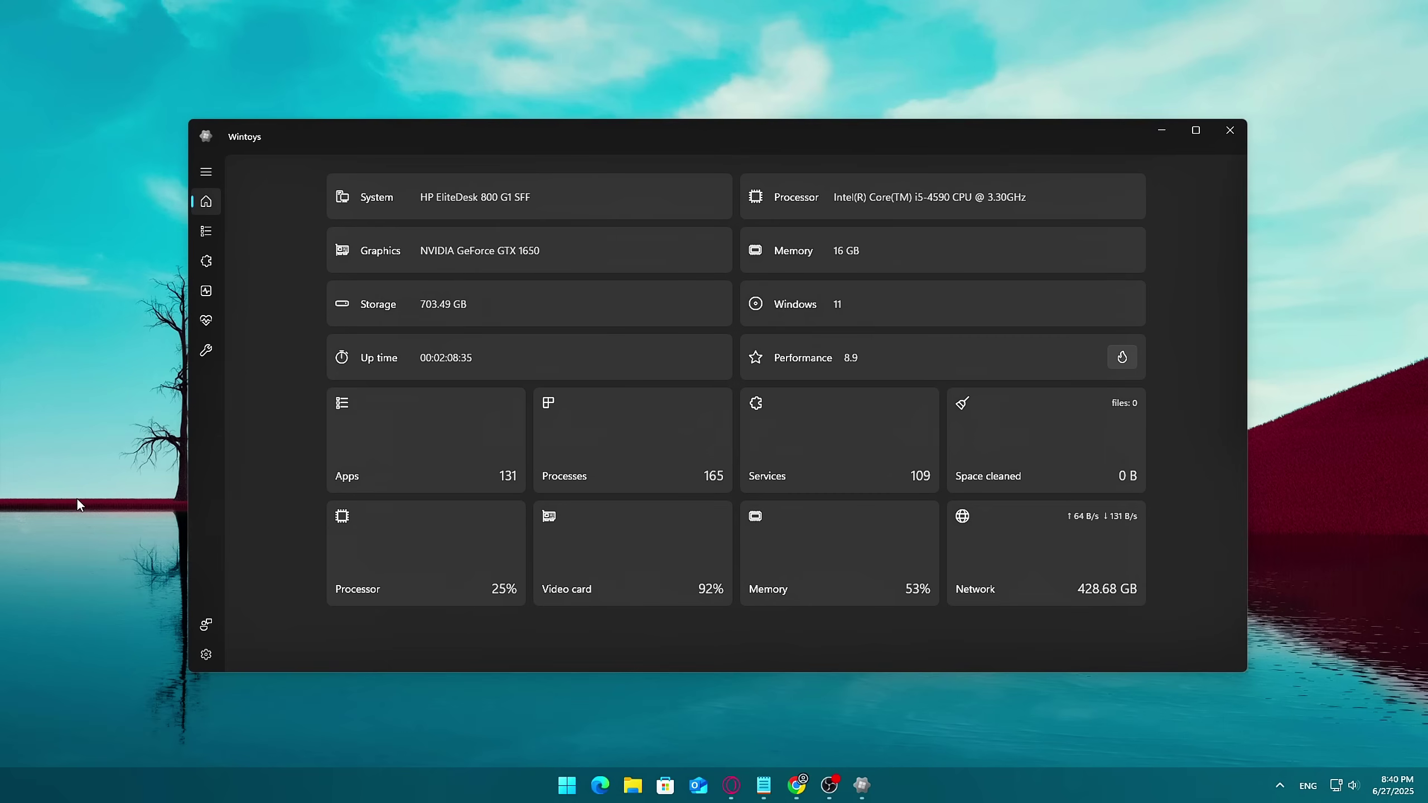
Search Windows for "resto", open Create a restore point, and move the System Properties dialog to the middle of the screen.
key(super)
text(resto)
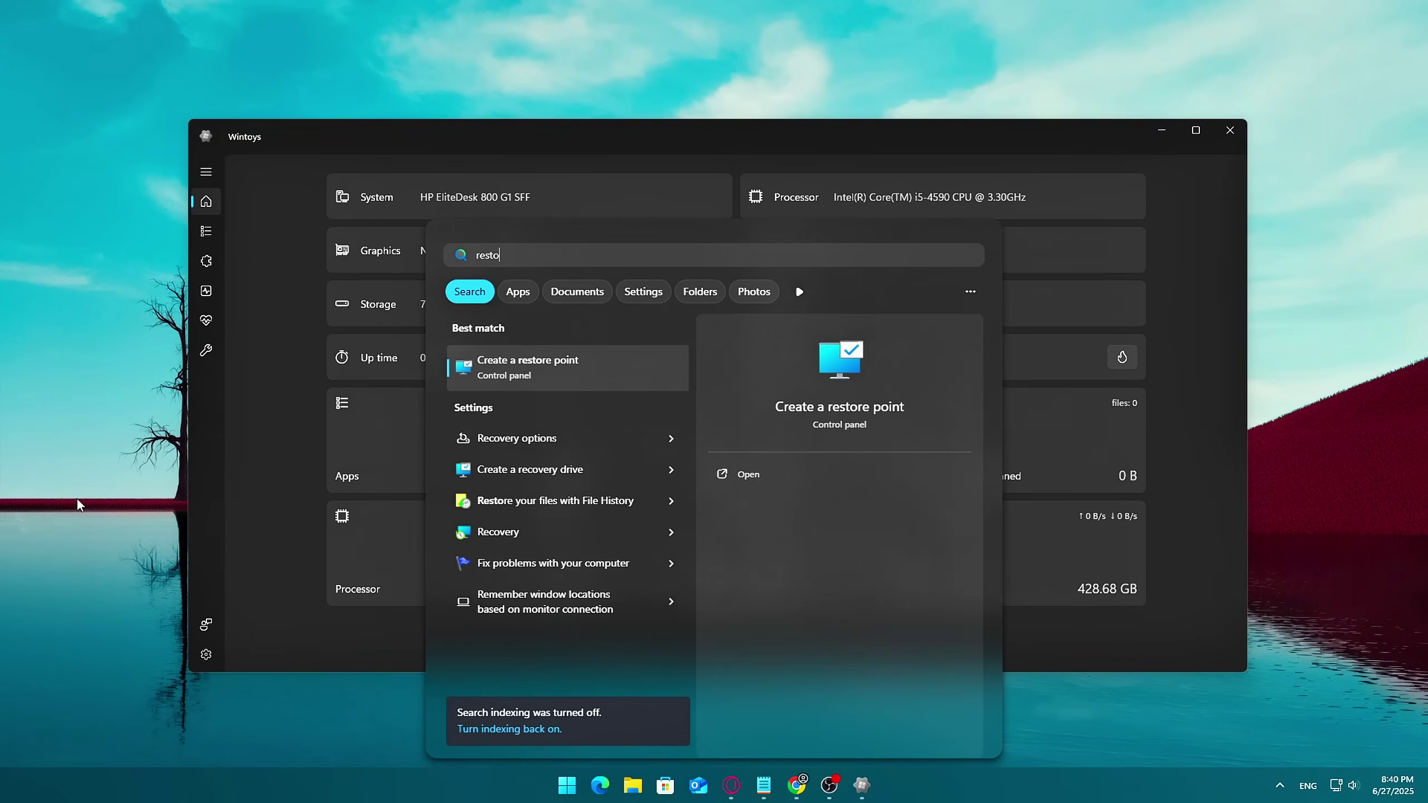
key(Return)
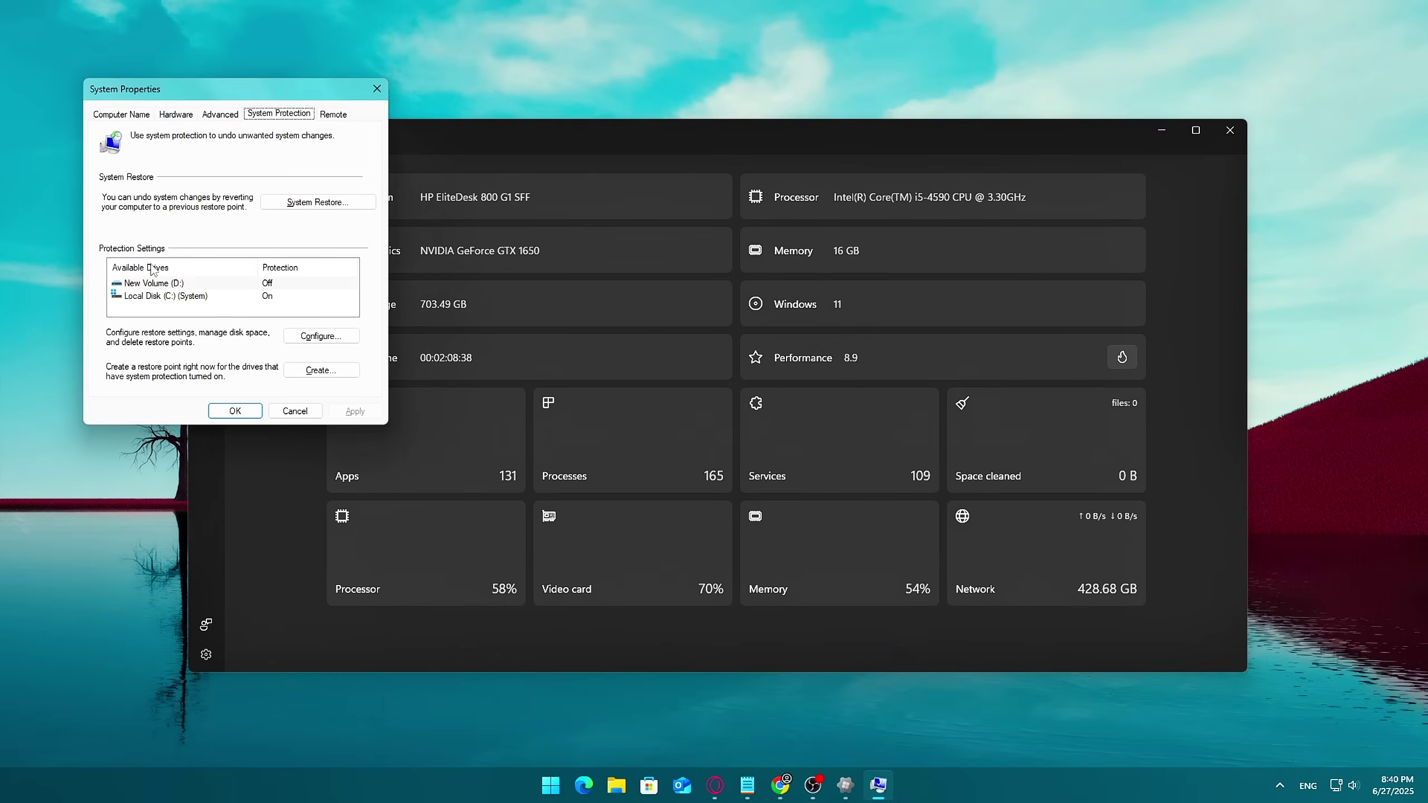
drag(262, 104, 753, 225)
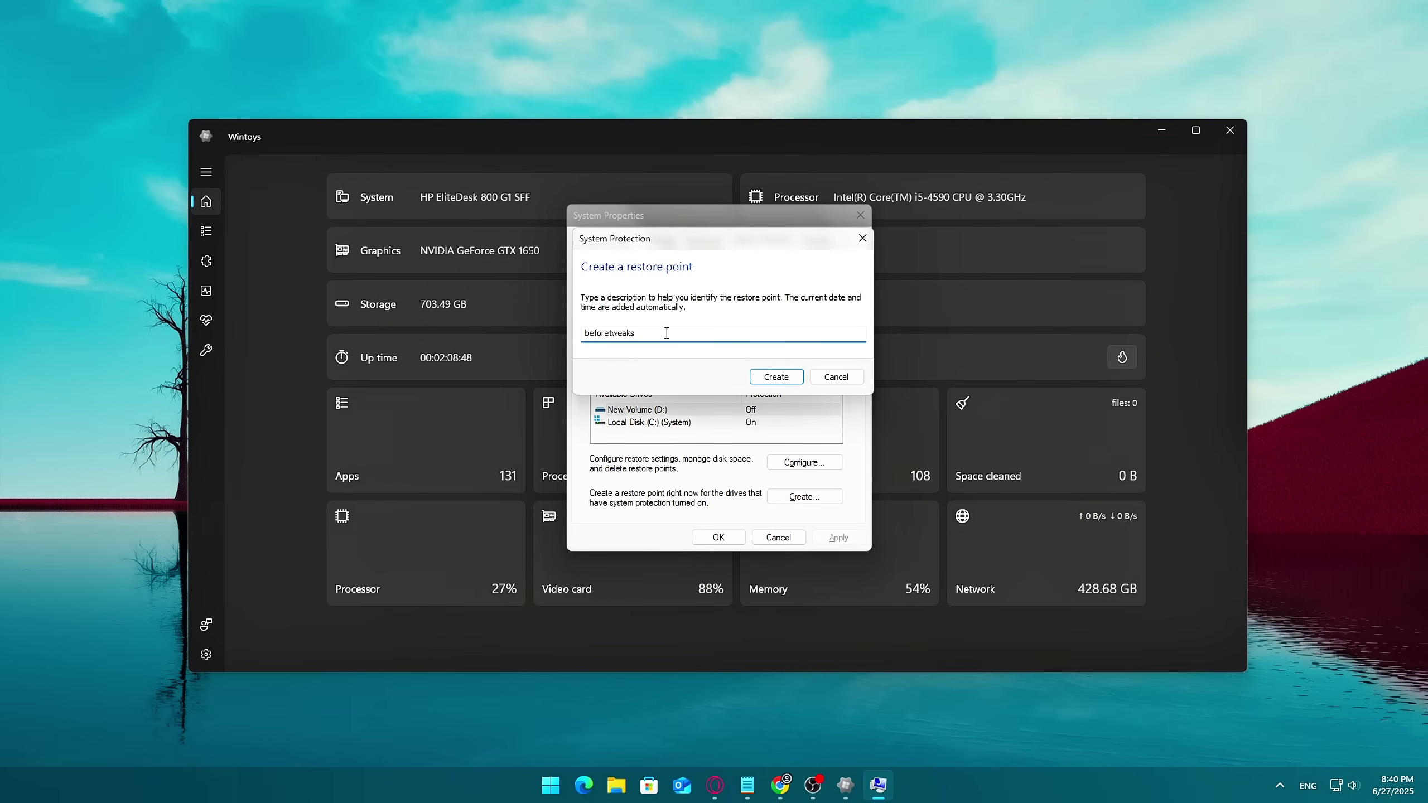
Cancel the restore point described as "beforetweaks" and close System Properties.
click(836, 377)
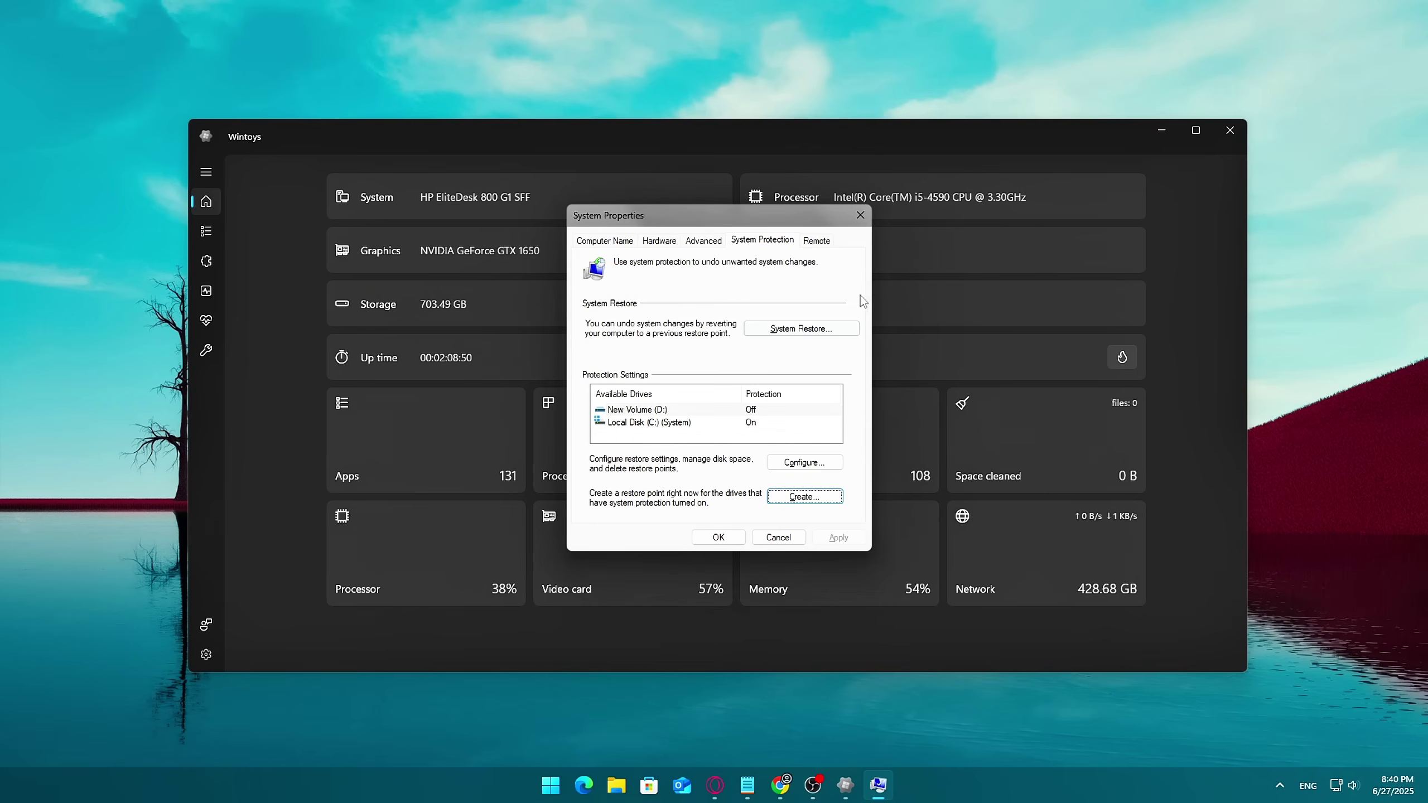
click(860, 215)
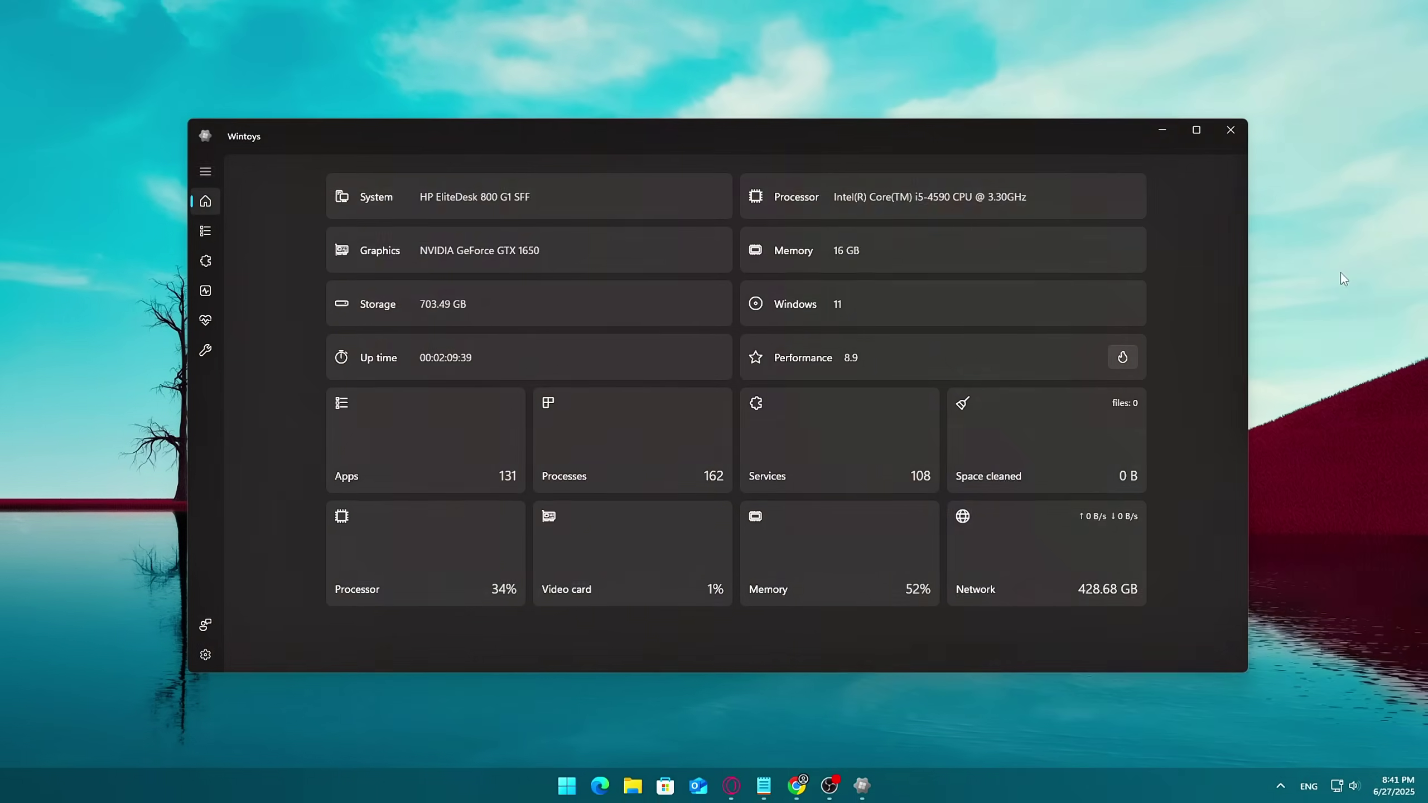
Expand the navigation labels, open the Apps page, and filter the app list to Classic apps.
click(199, 177)
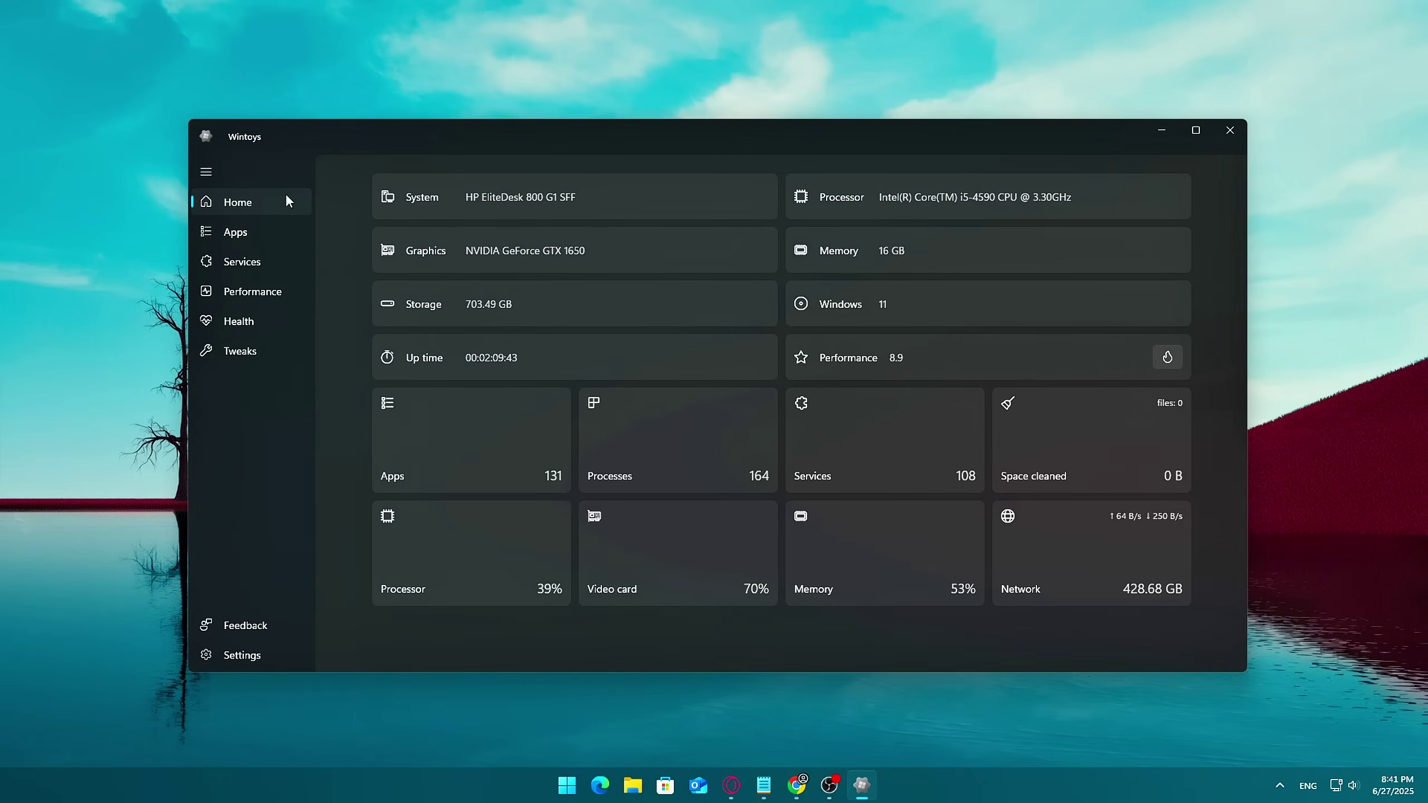
click(242, 231)
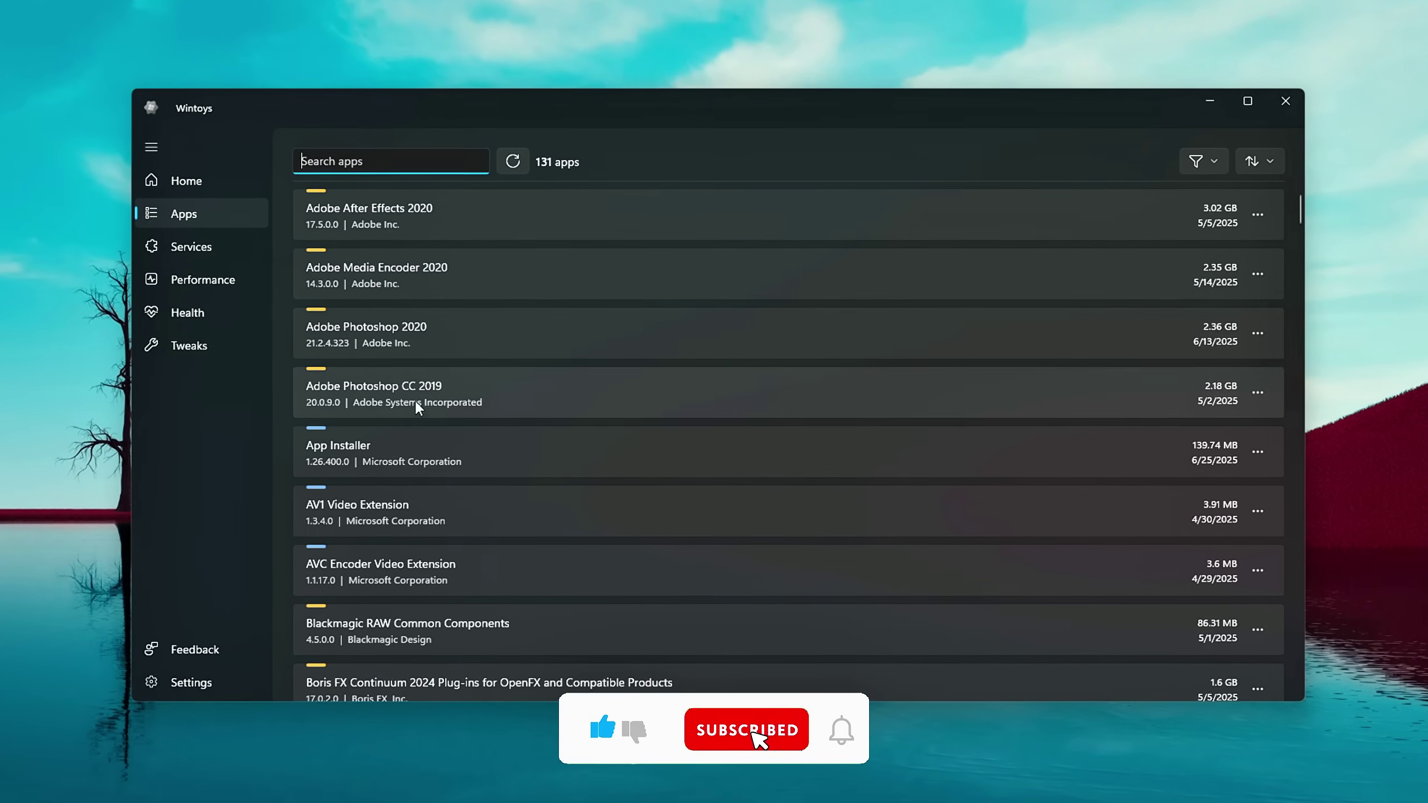
scroll(414, 416, down, 2)
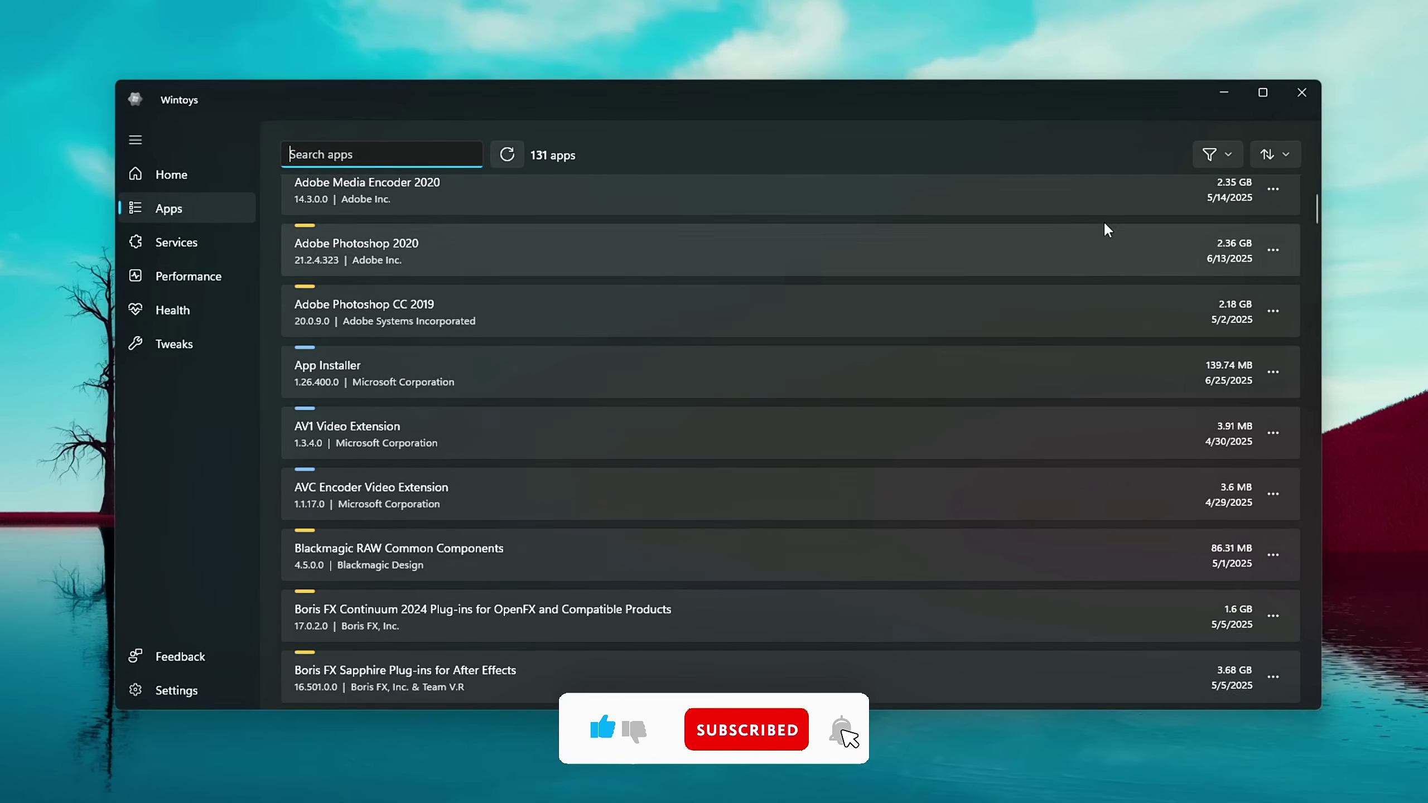
click(1224, 157)
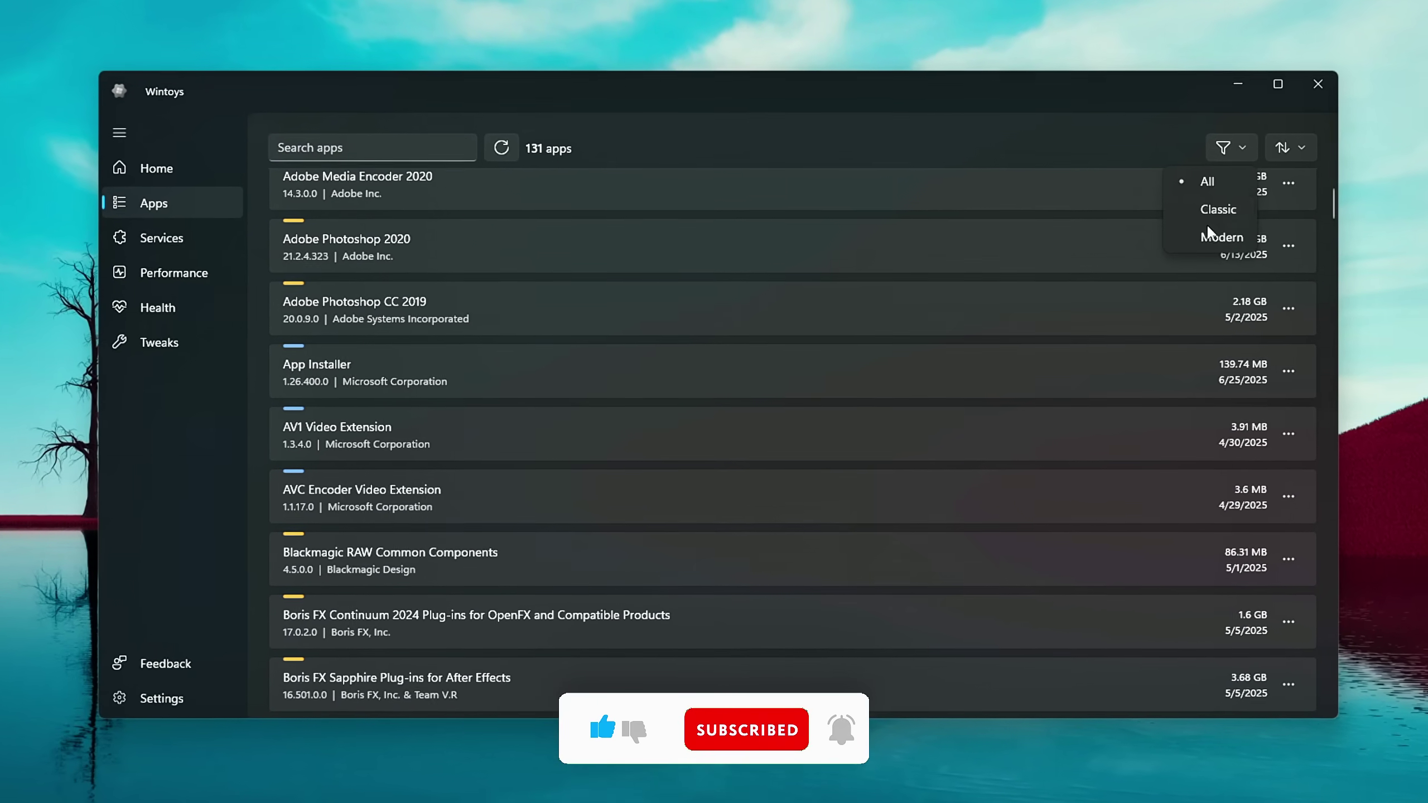
click(1208, 210)
scroll(708, 302, up, 2)
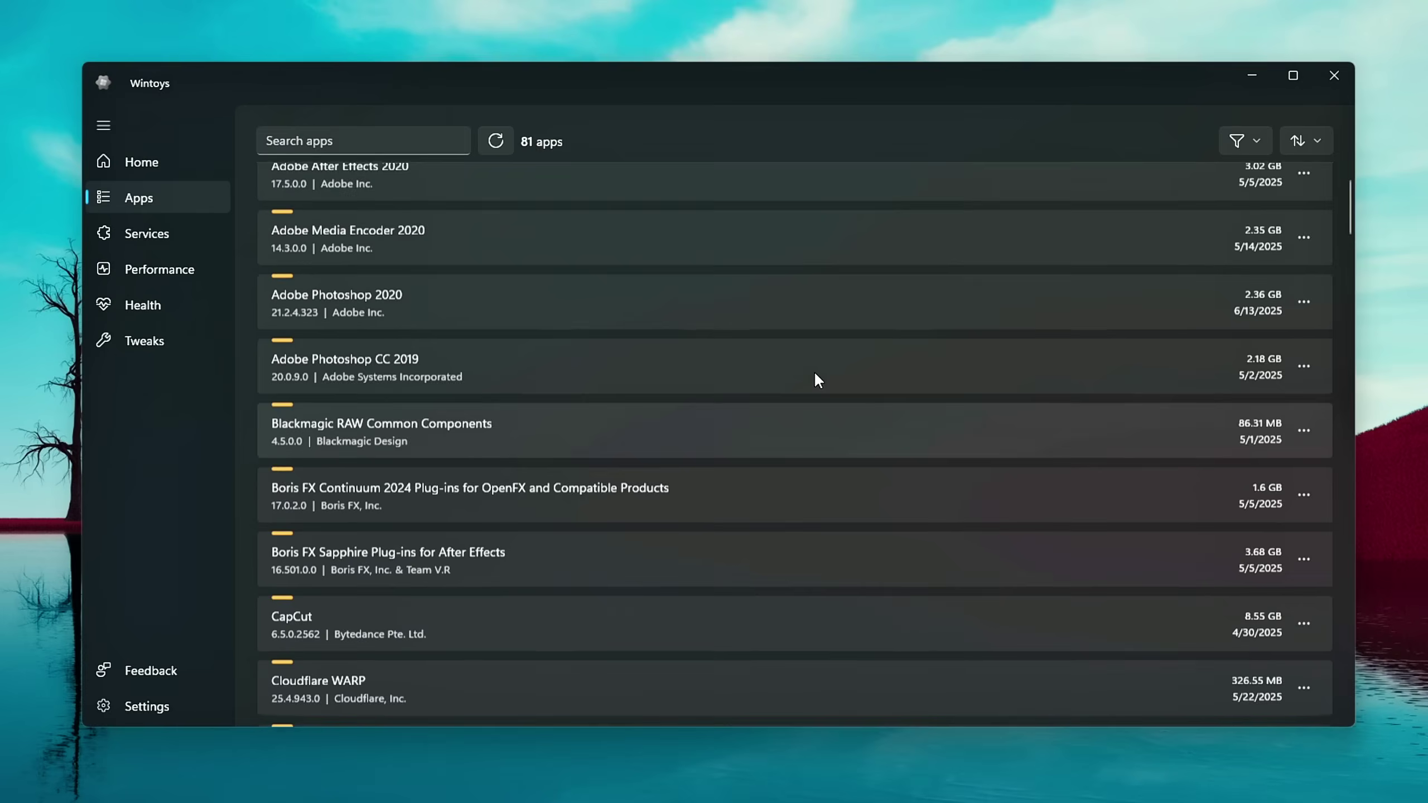
Filter the app list to Modern apps and uninstall Game Bar.
click(1248, 136)
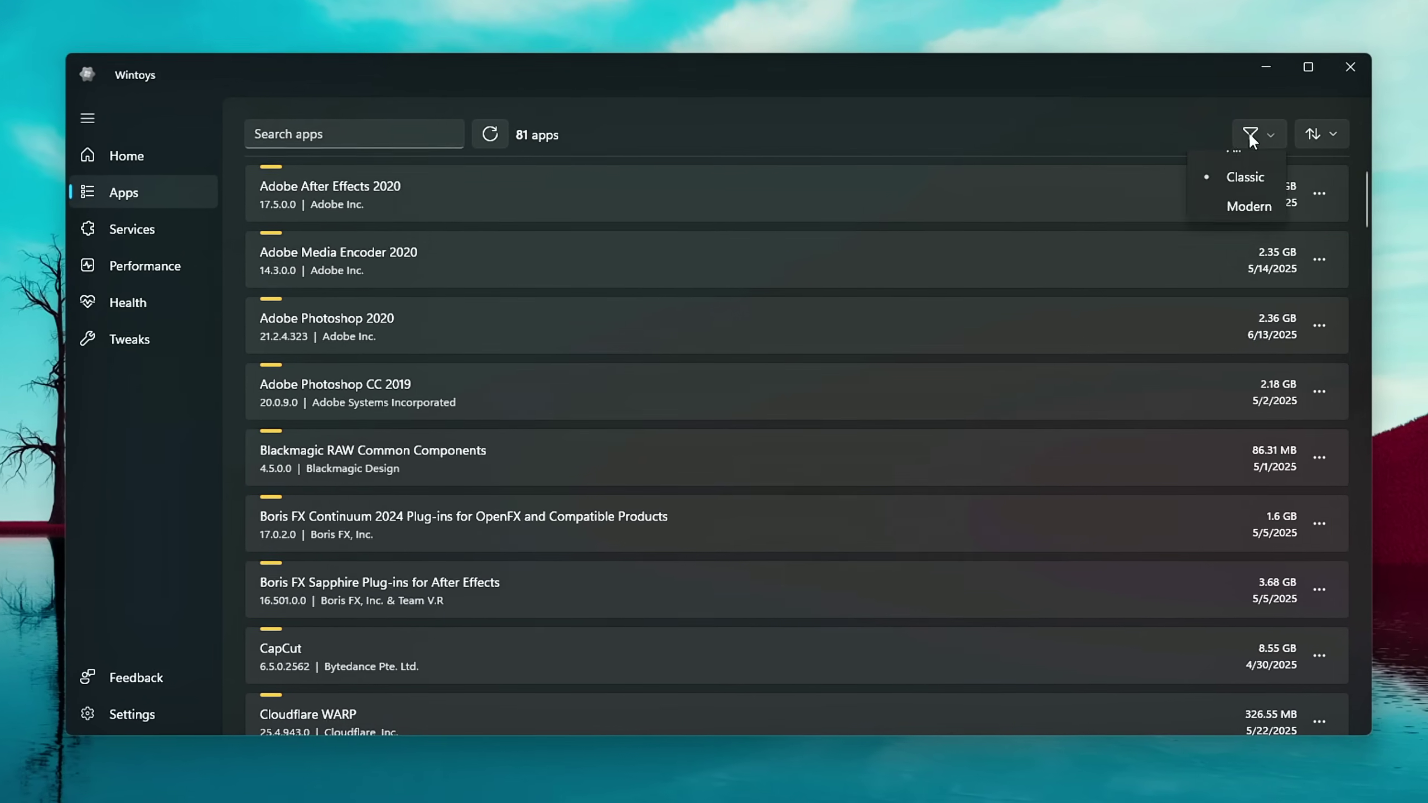
click(1224, 224)
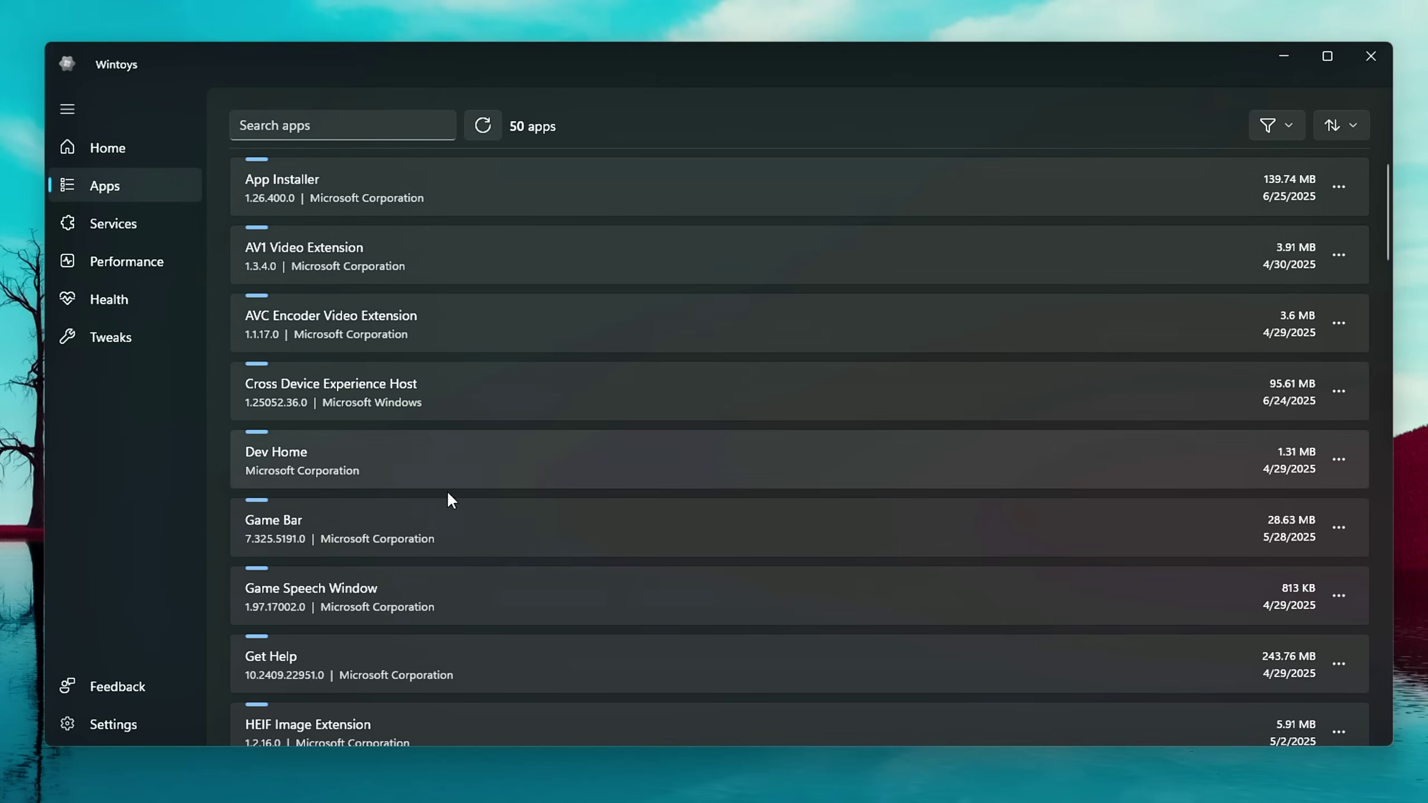
click(1339, 528)
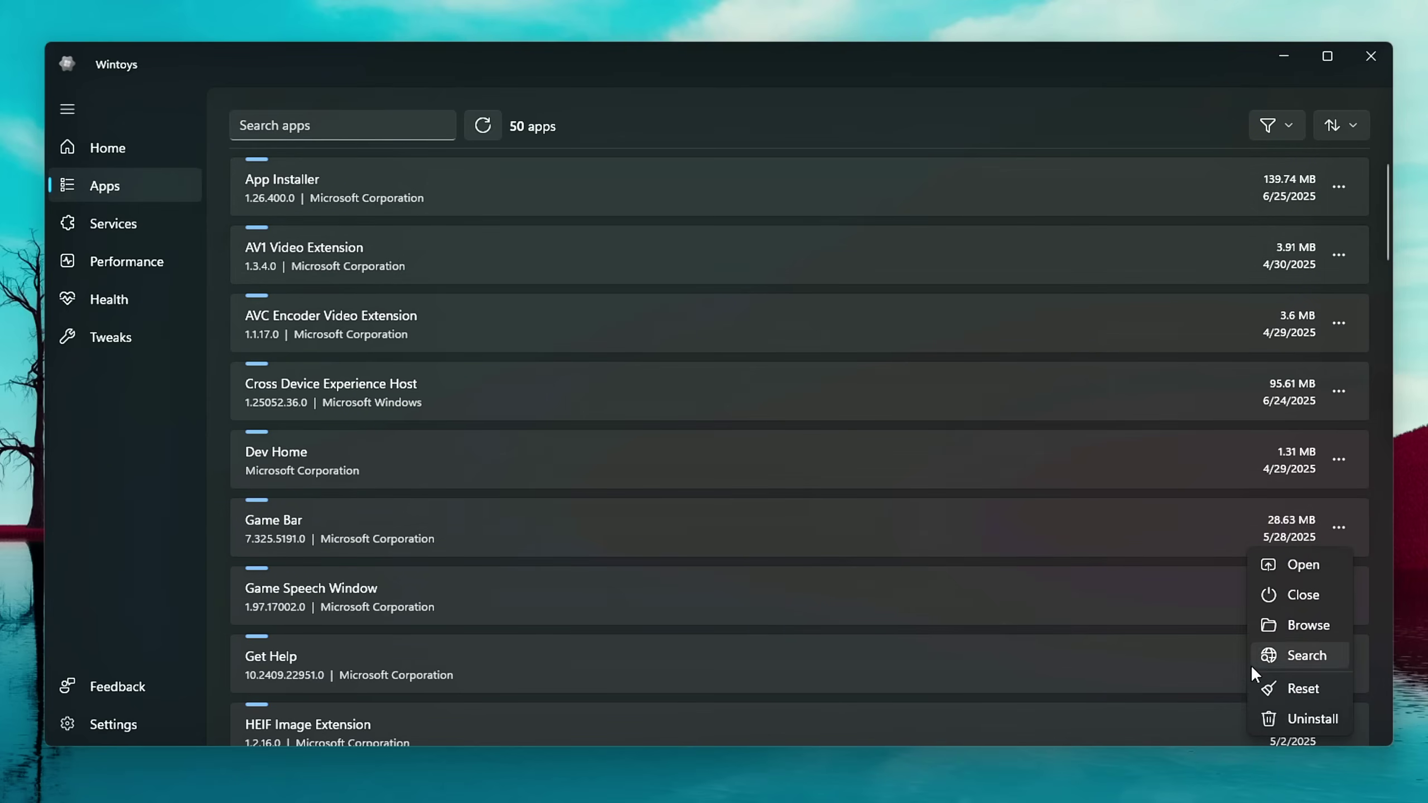
click(1290, 723)
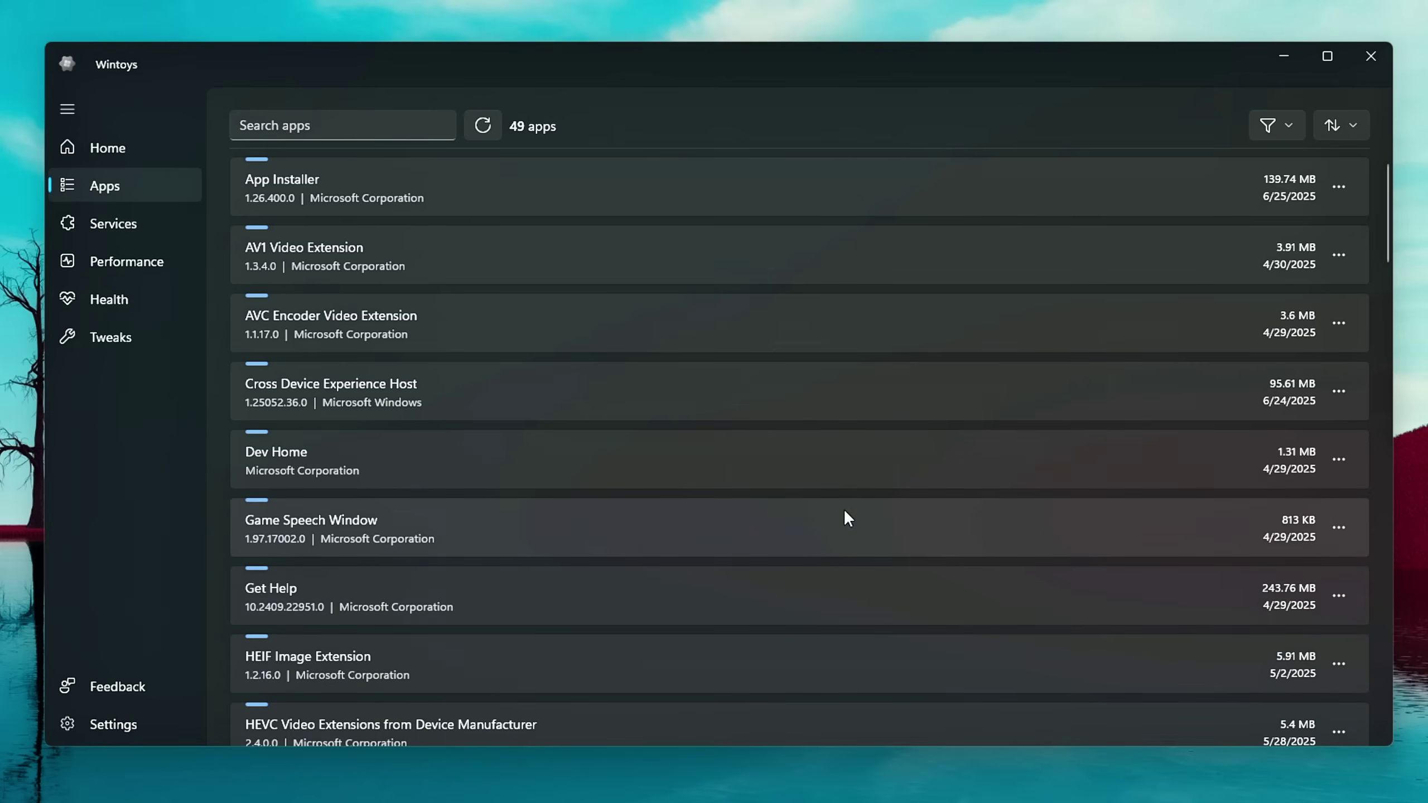
Uninstall Microsoft Bing from the list of modern apps.
scroll(374, 527, down, 2)
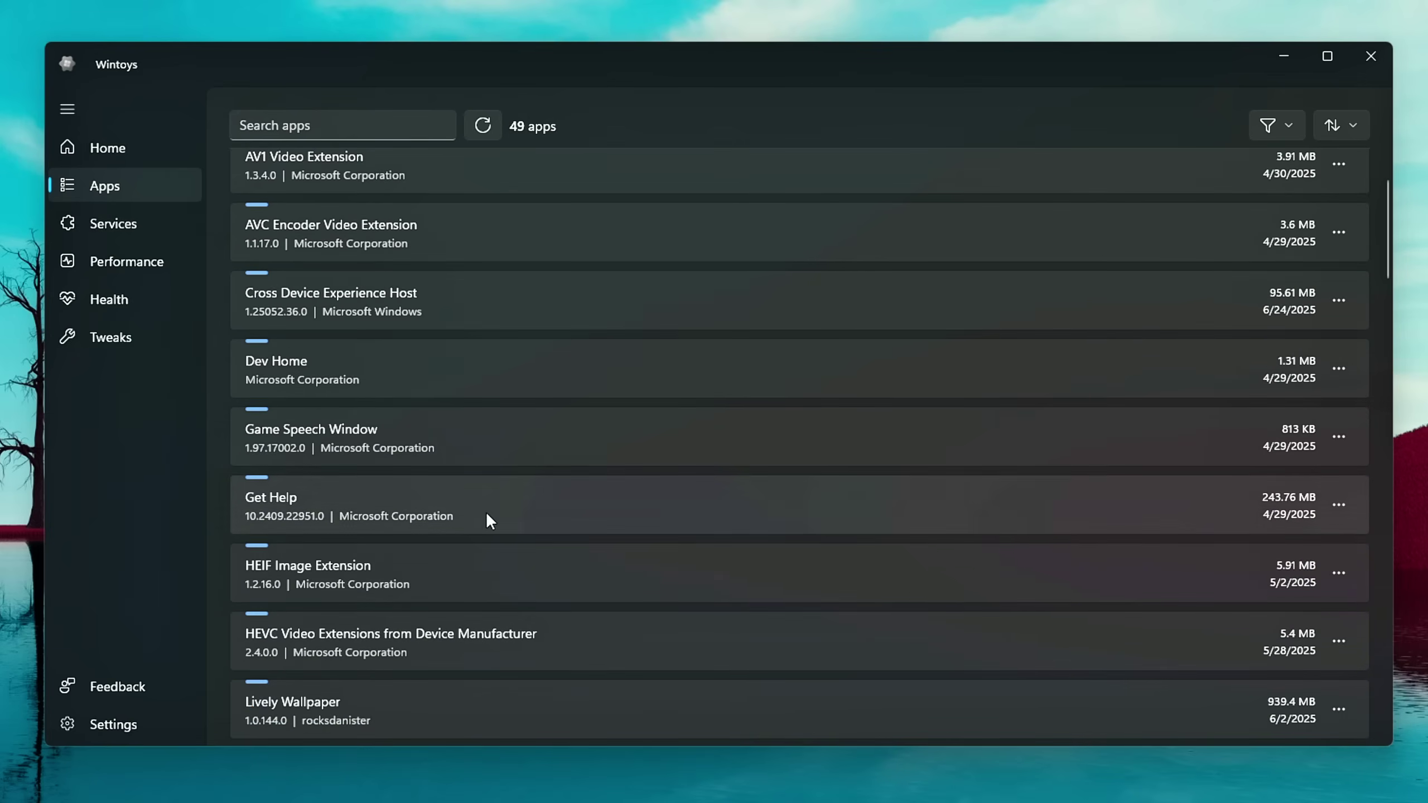
scroll(487, 519, down, 3)
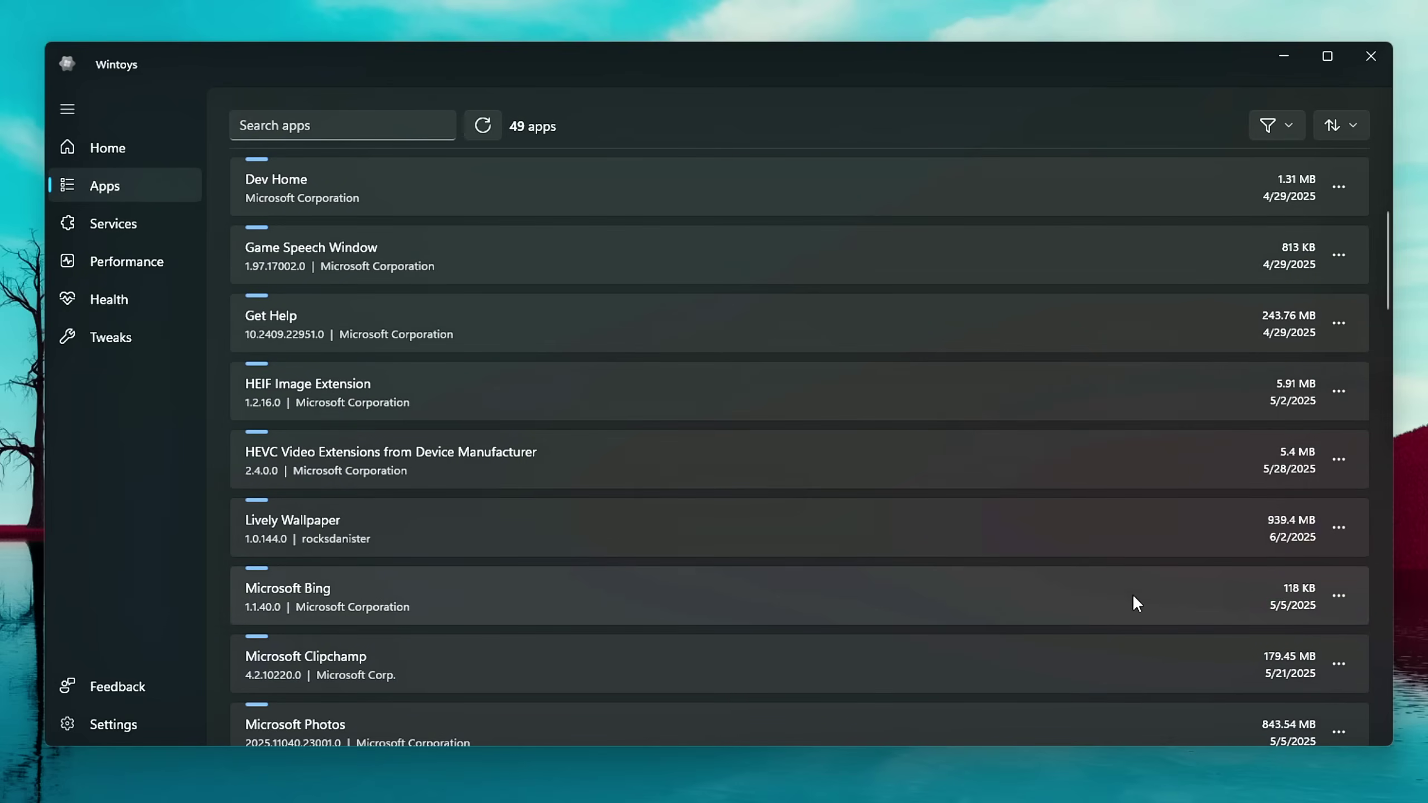
click(1340, 596)
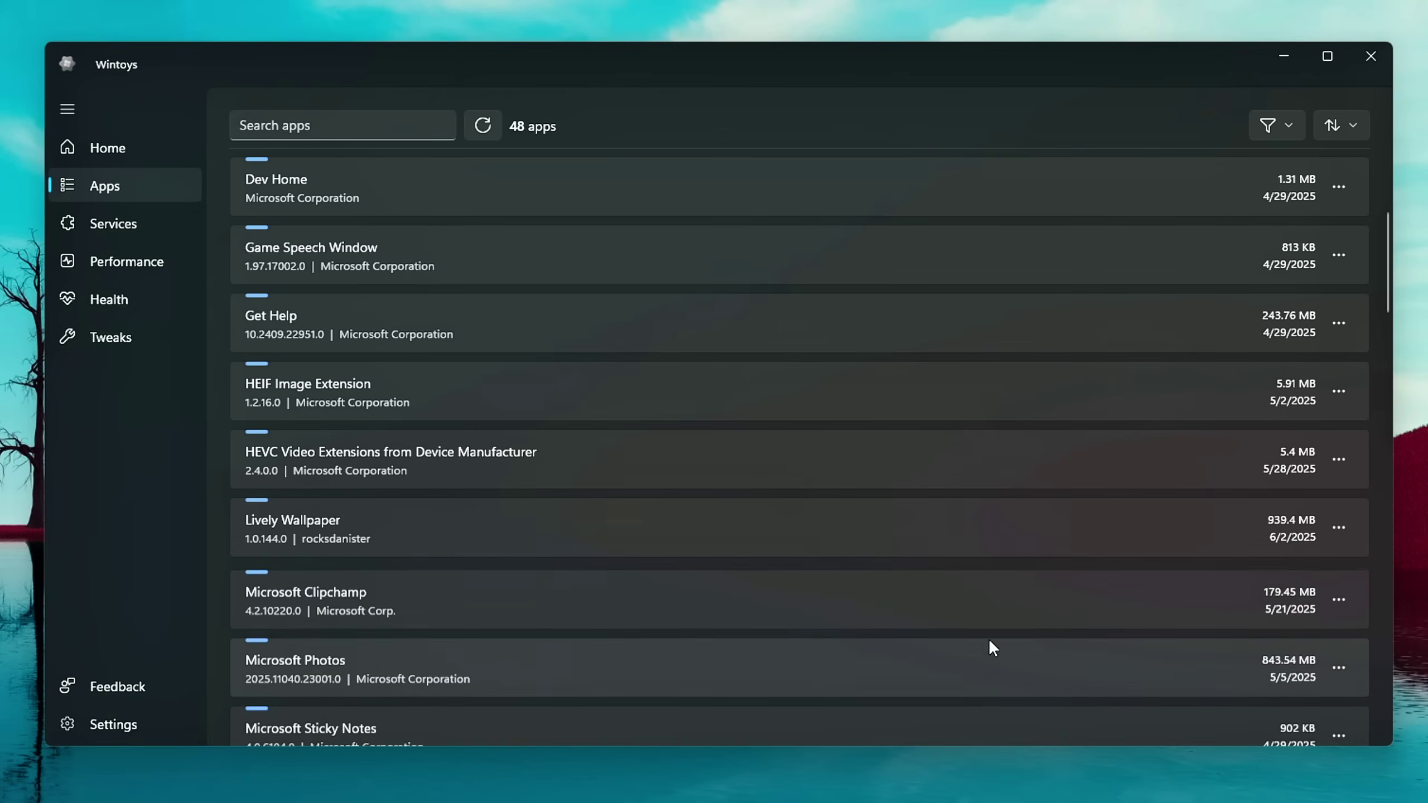
Look through the remaining modern apps for others that could be uninstalled.
scroll(714, 562, down, 2)
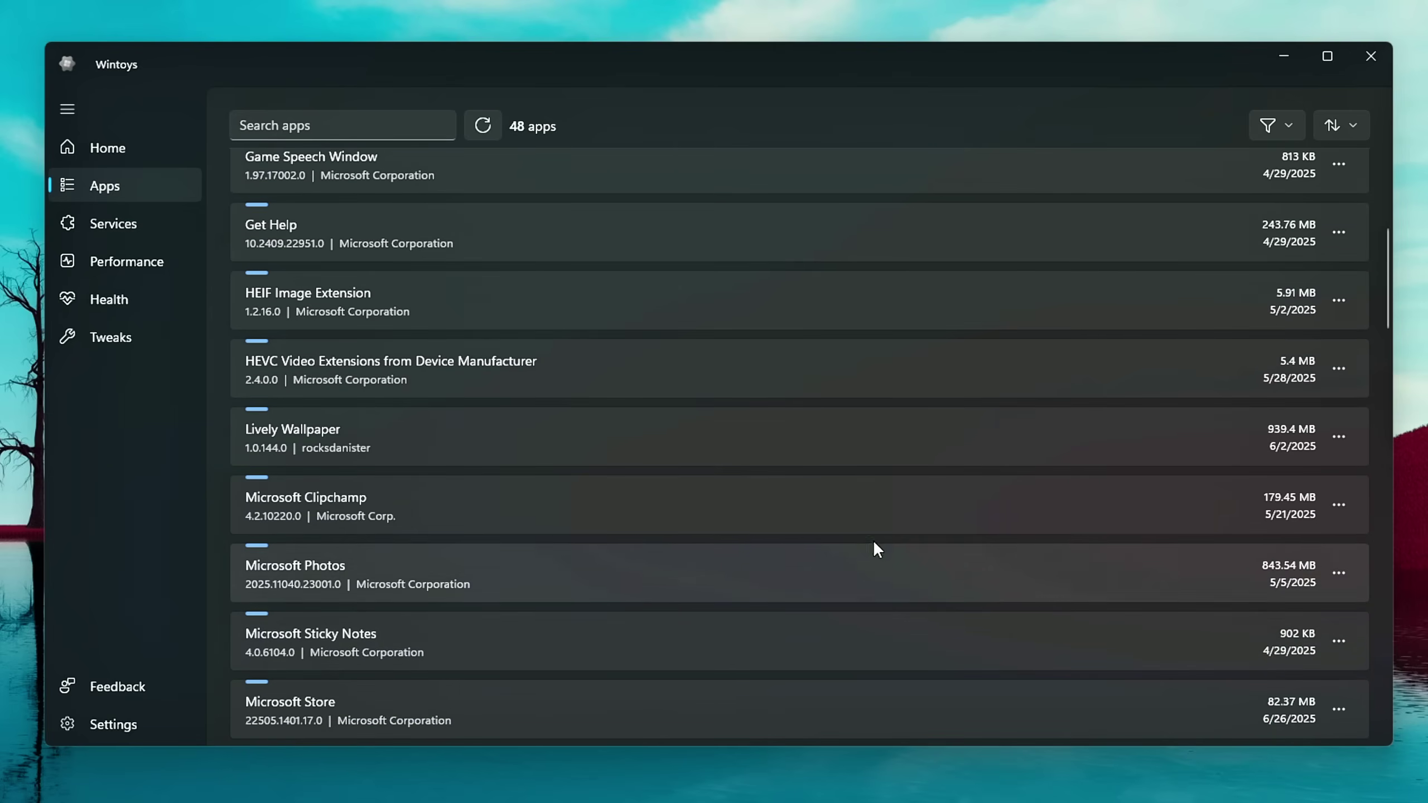
scroll(681, 504, down, 10)
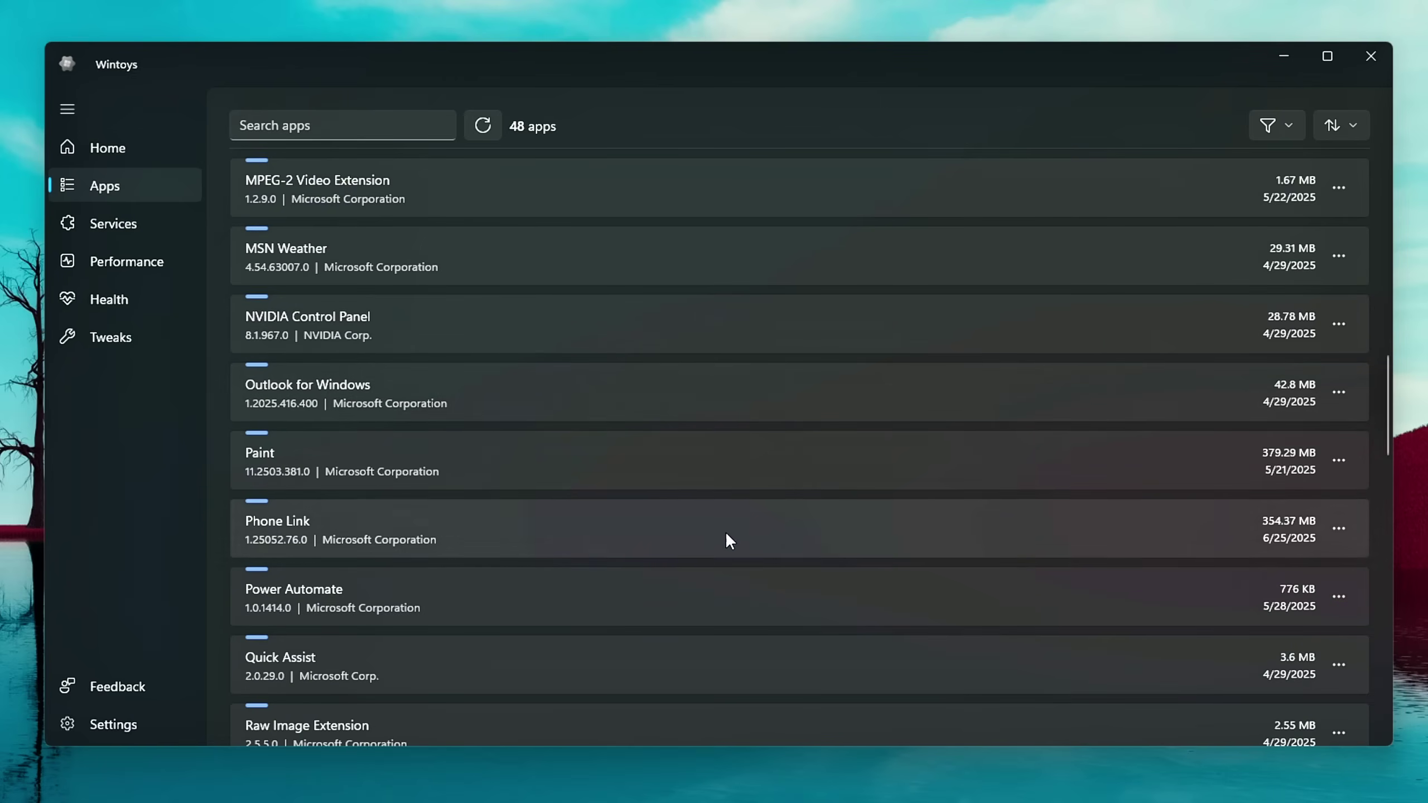
scroll(725, 531, down, 7)
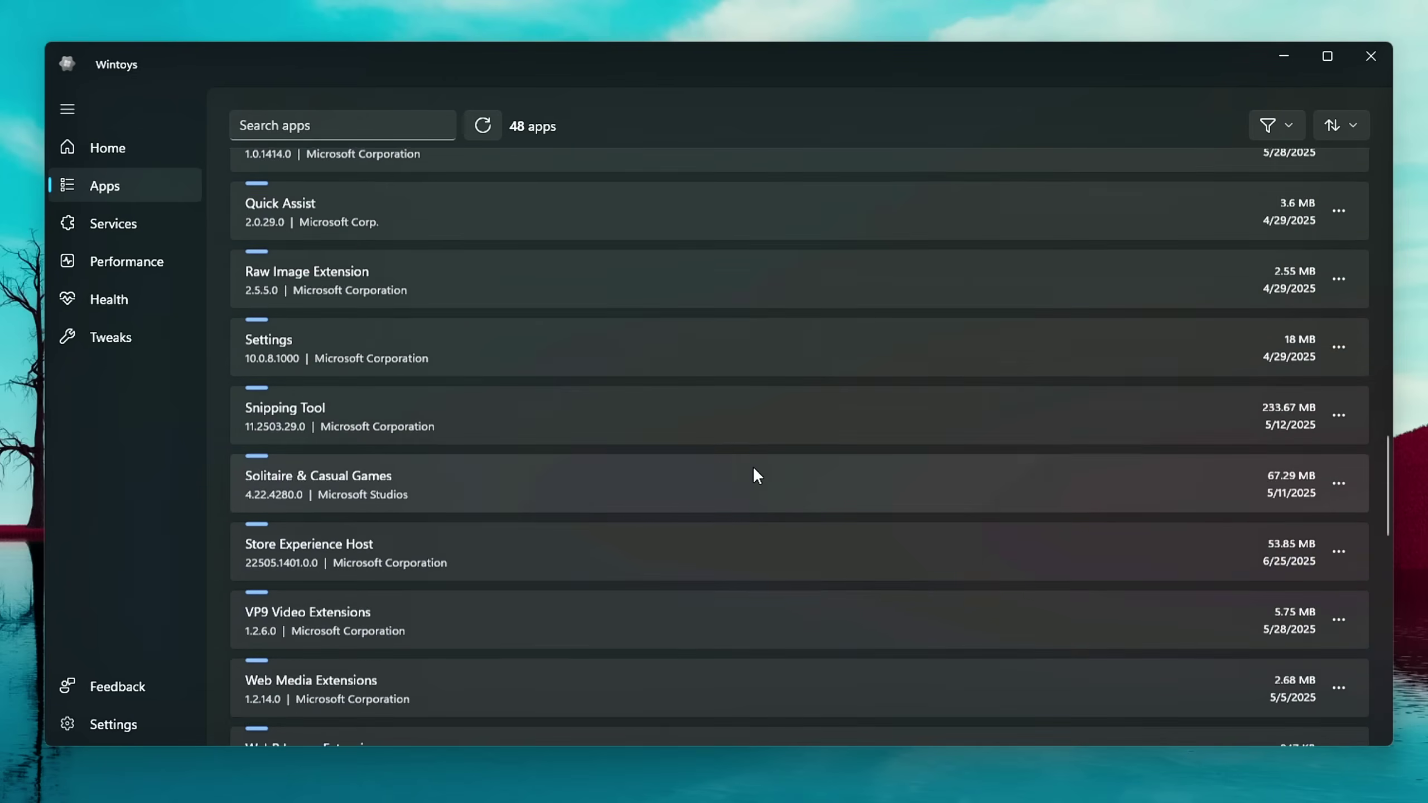
scroll(650, 429, down, 8)
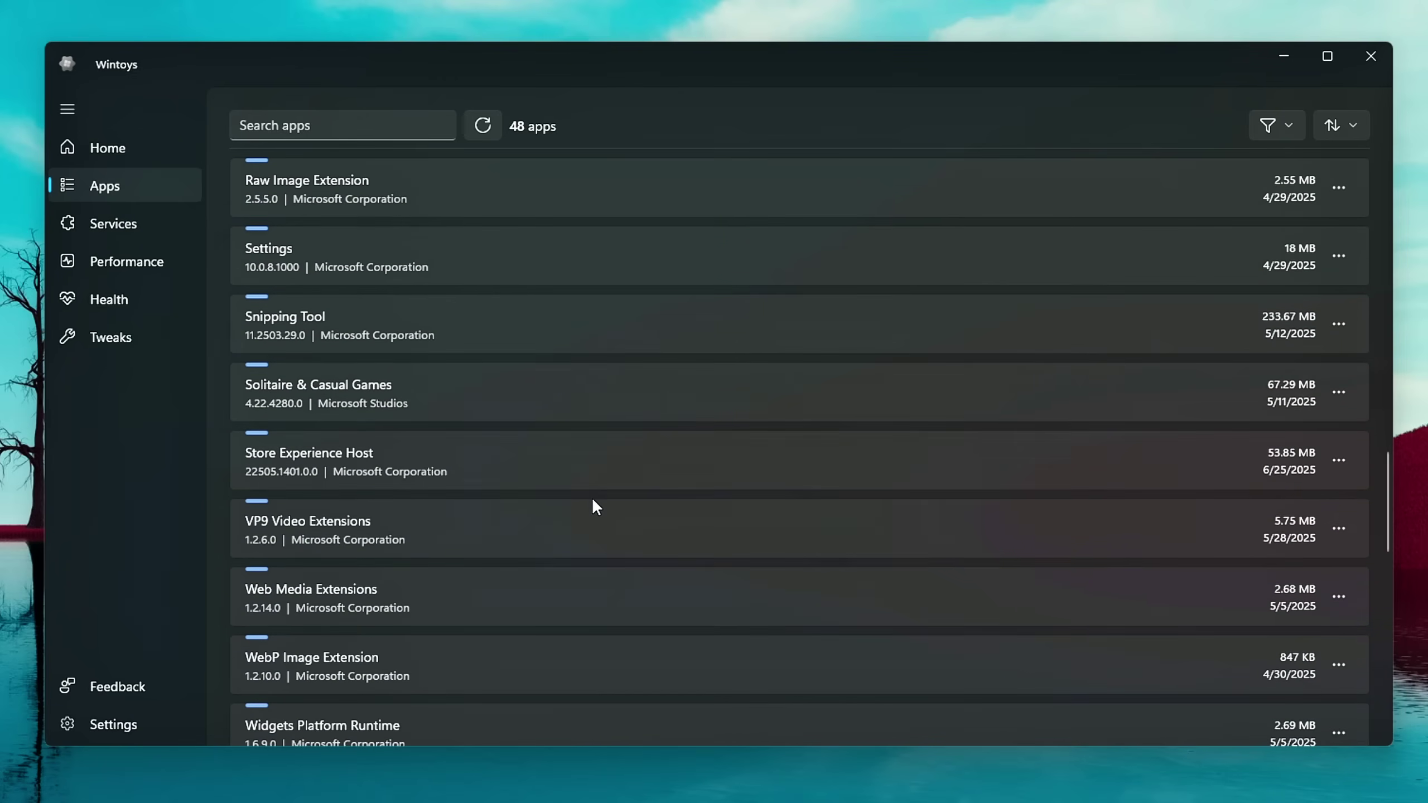
Uninstall the Xbox app found near the end of the modern apps list.
scroll(722, 532, down, 7)
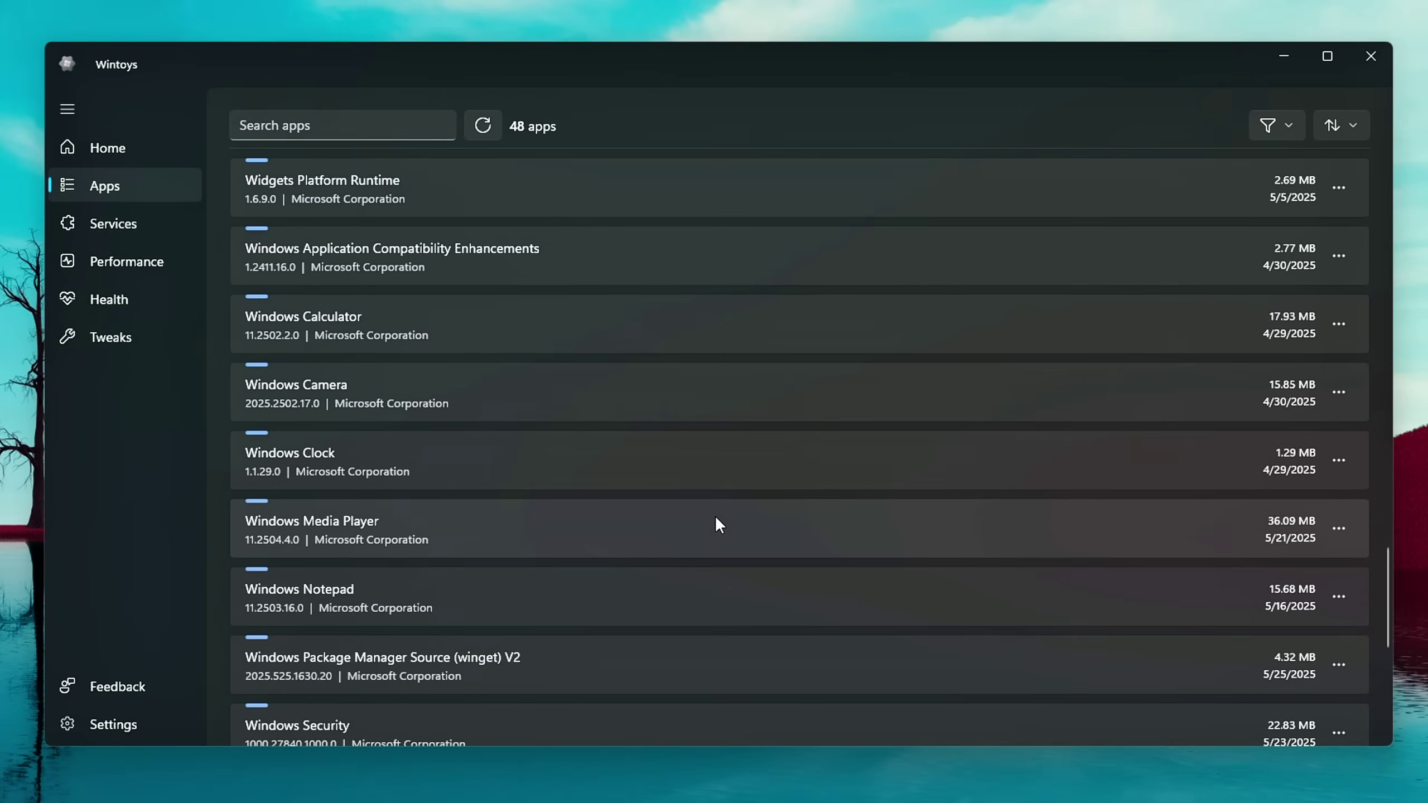
scroll(717, 523, down, 3)
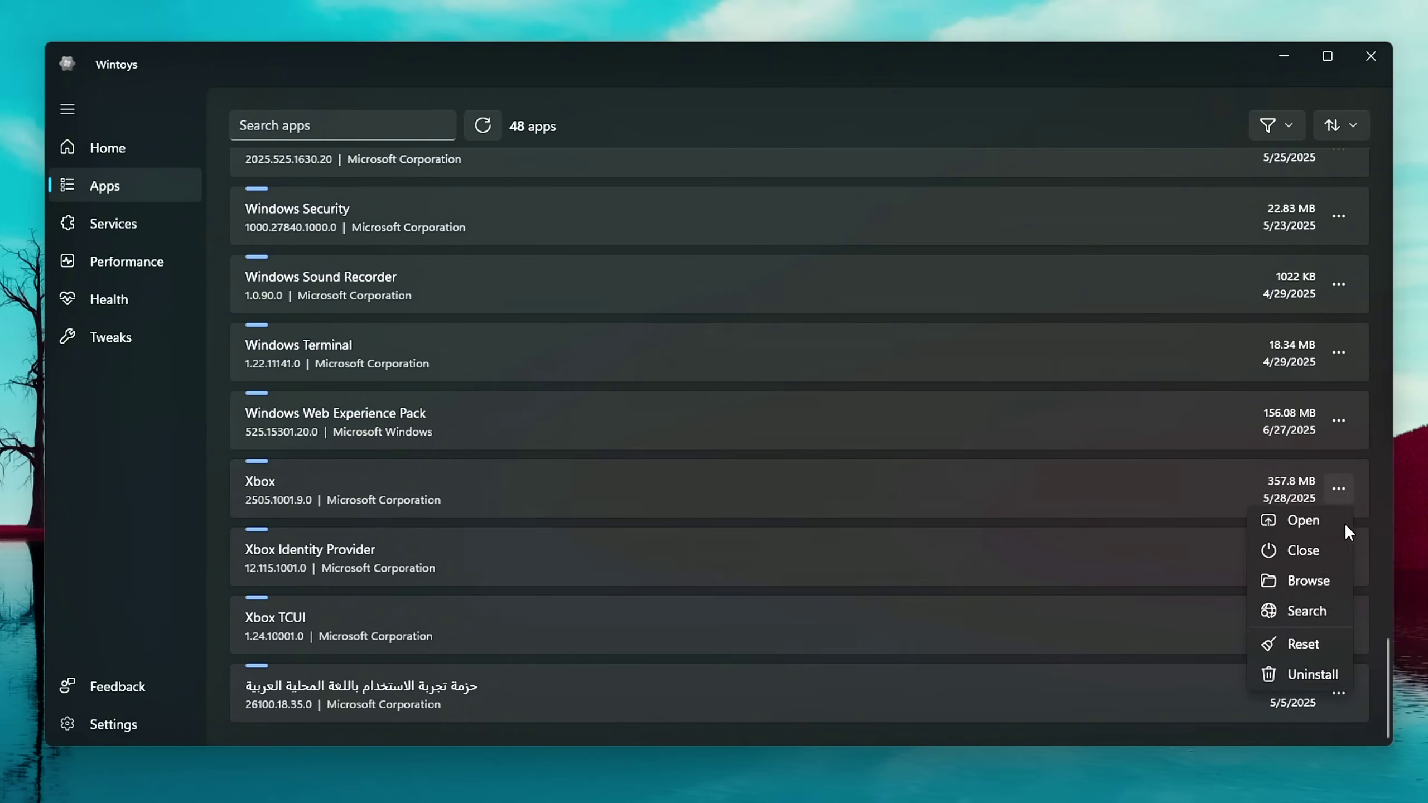
click(1288, 680)
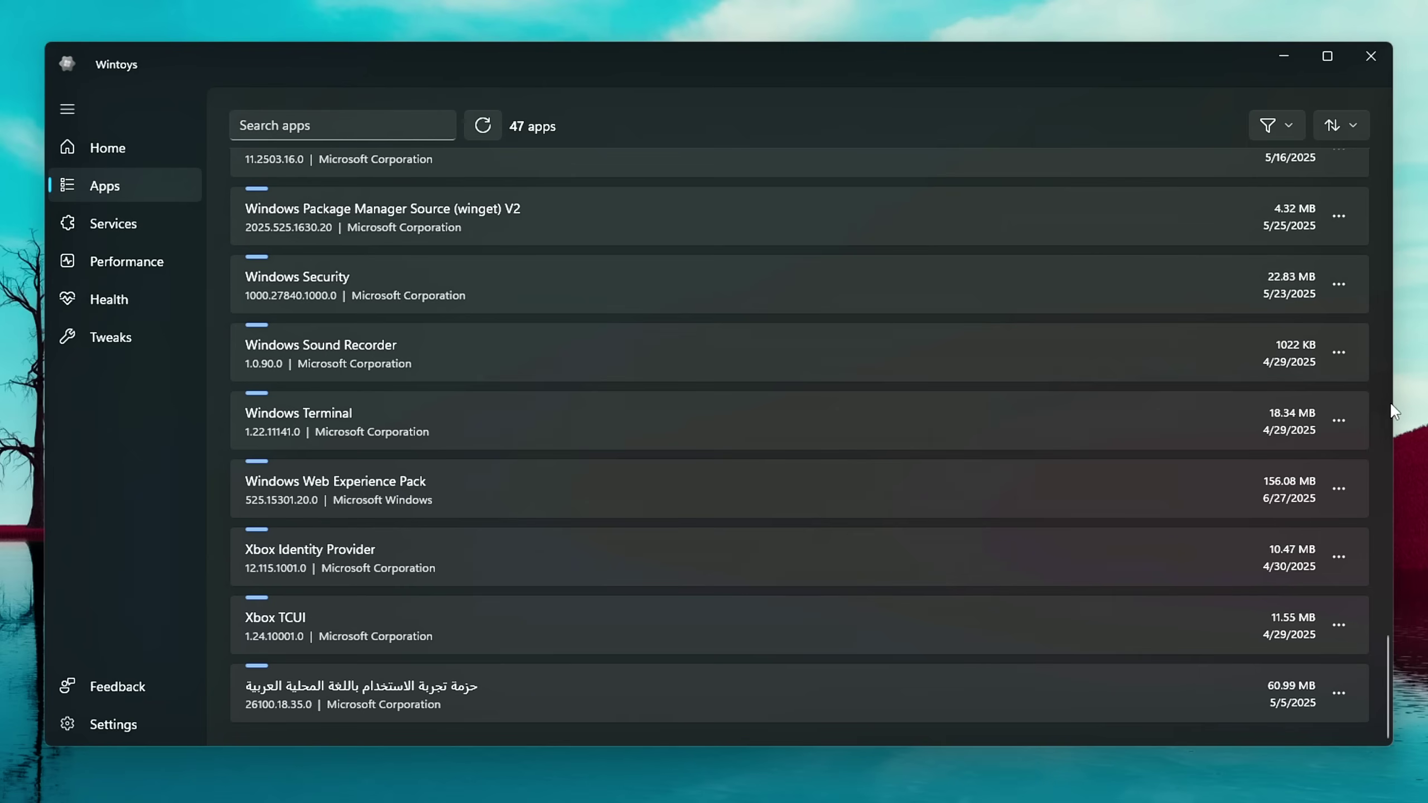
scroll(1326, 458, up, 2)
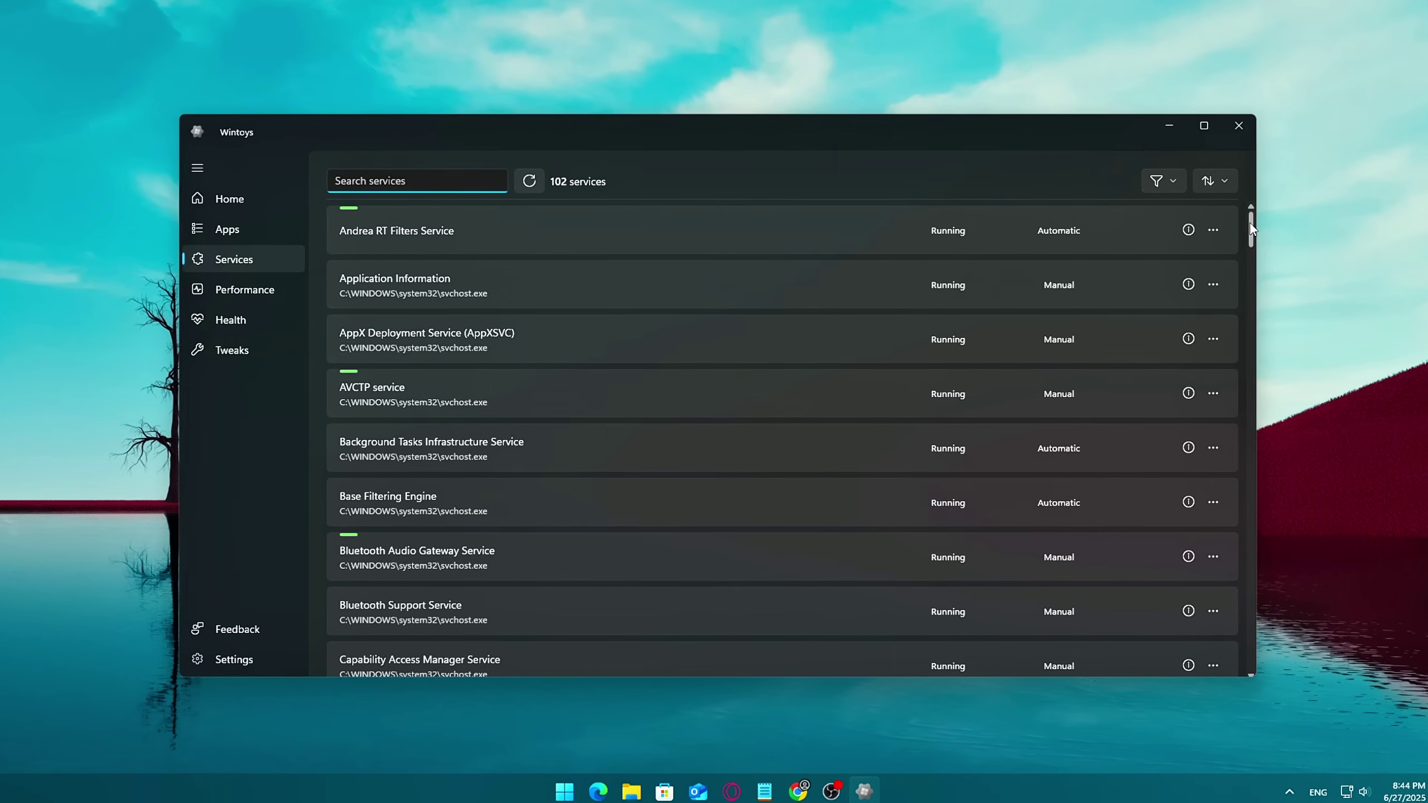
Look through the running services and their startup modes for unneeded ones to disable.
scroll(1249, 222, down, 3)
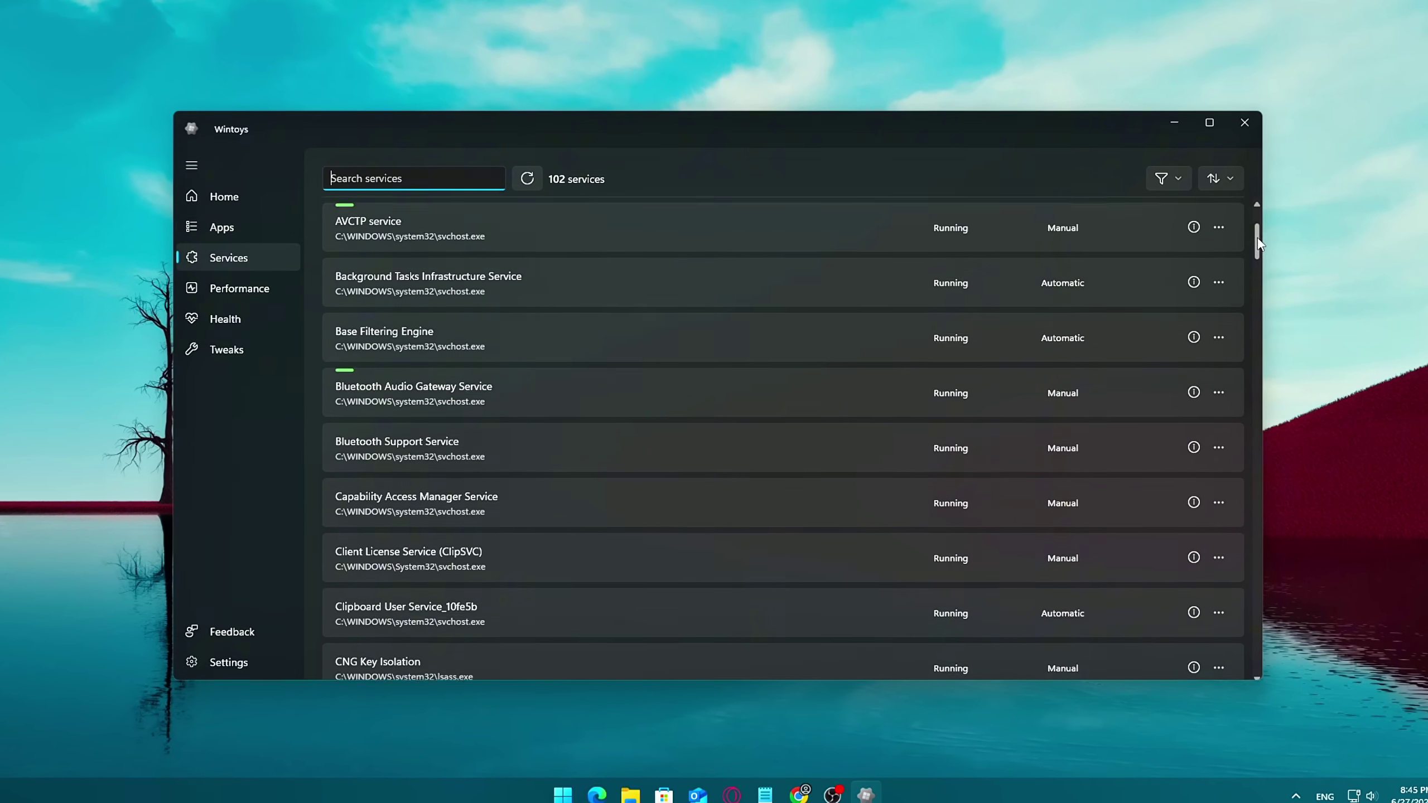
drag(1258, 243, 1223, 170)
scroll(618, 422, down, 3)
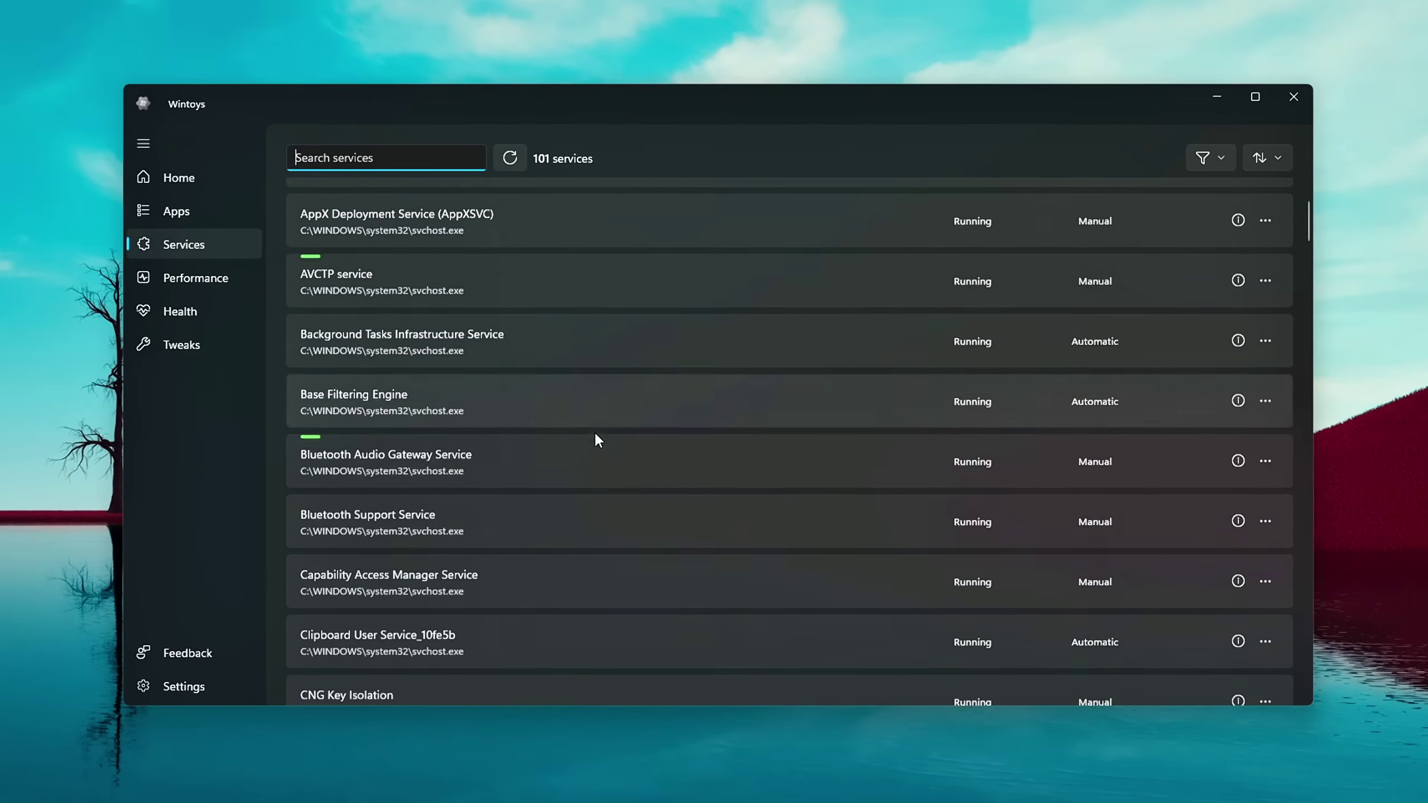
scroll(687, 386, down, 1)
scroll(692, 394, down, 6)
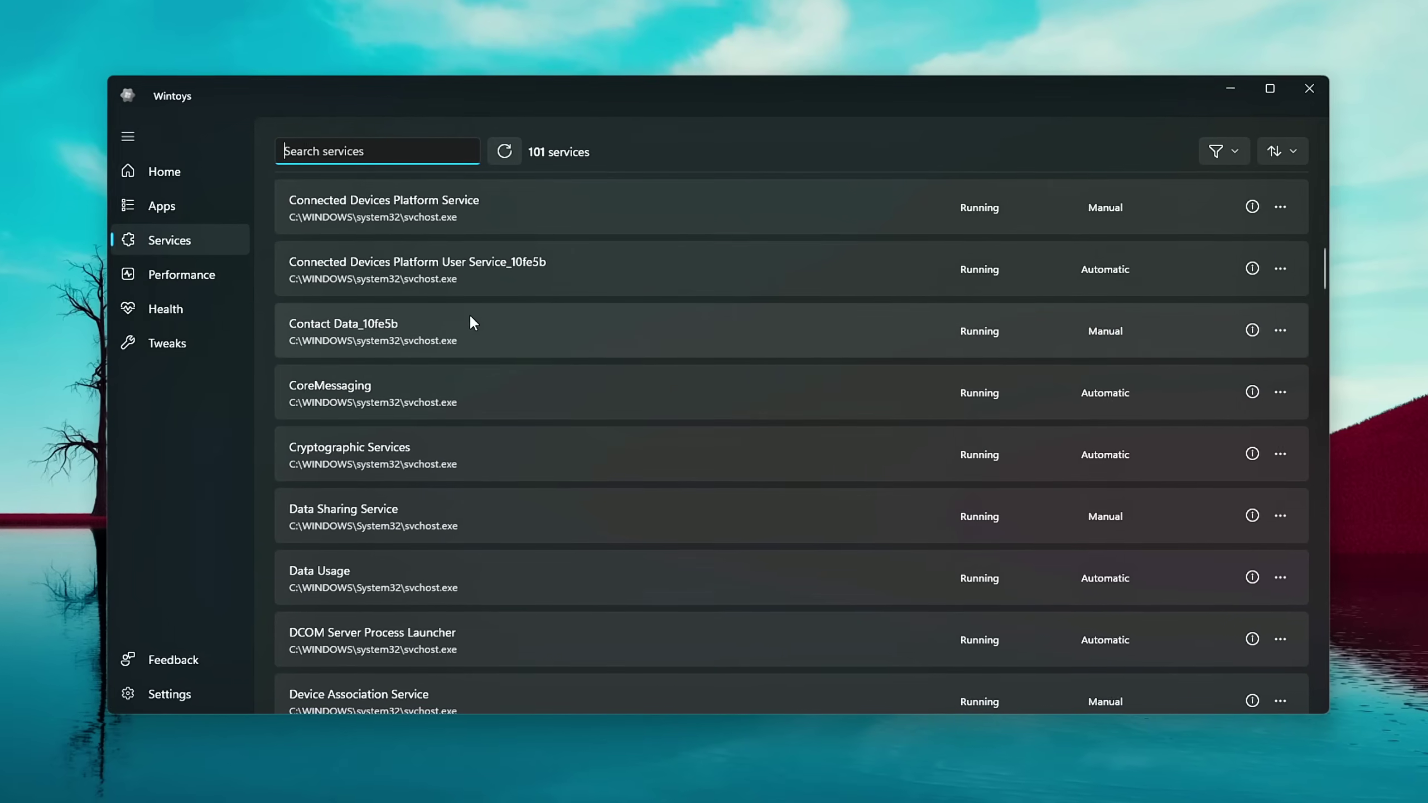
scroll(469, 314, down, 8)
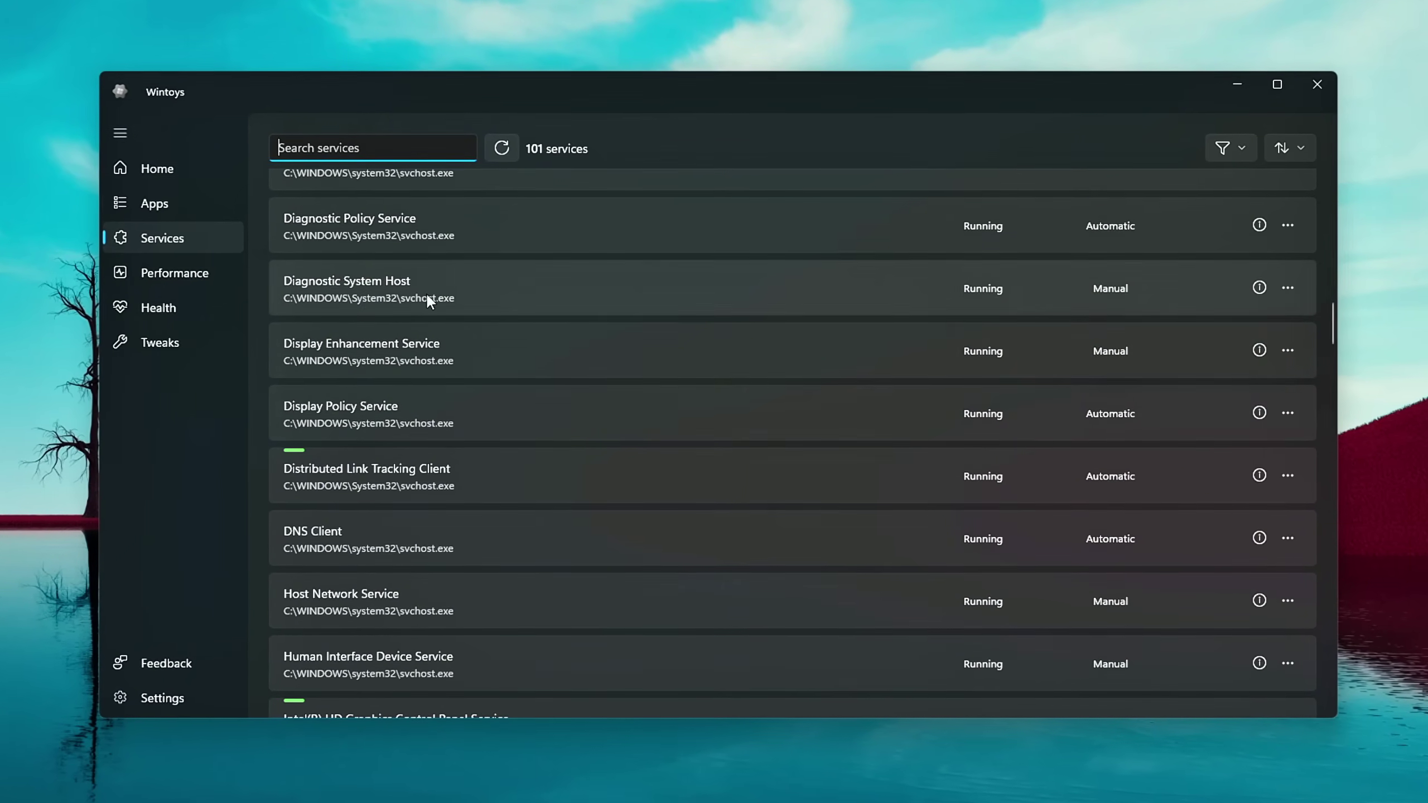
scroll(586, 353, down, 8)
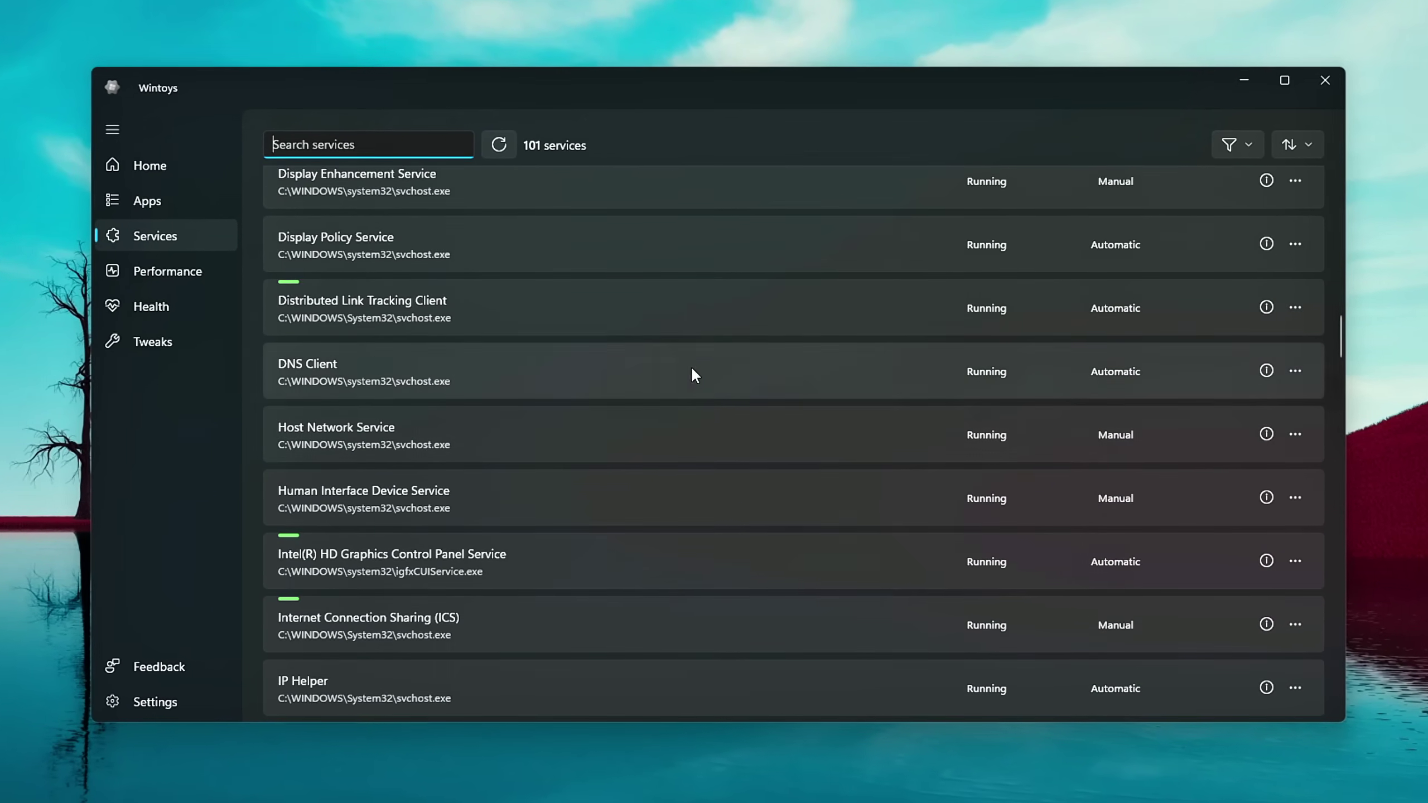
scroll(560, 312, down, 10)
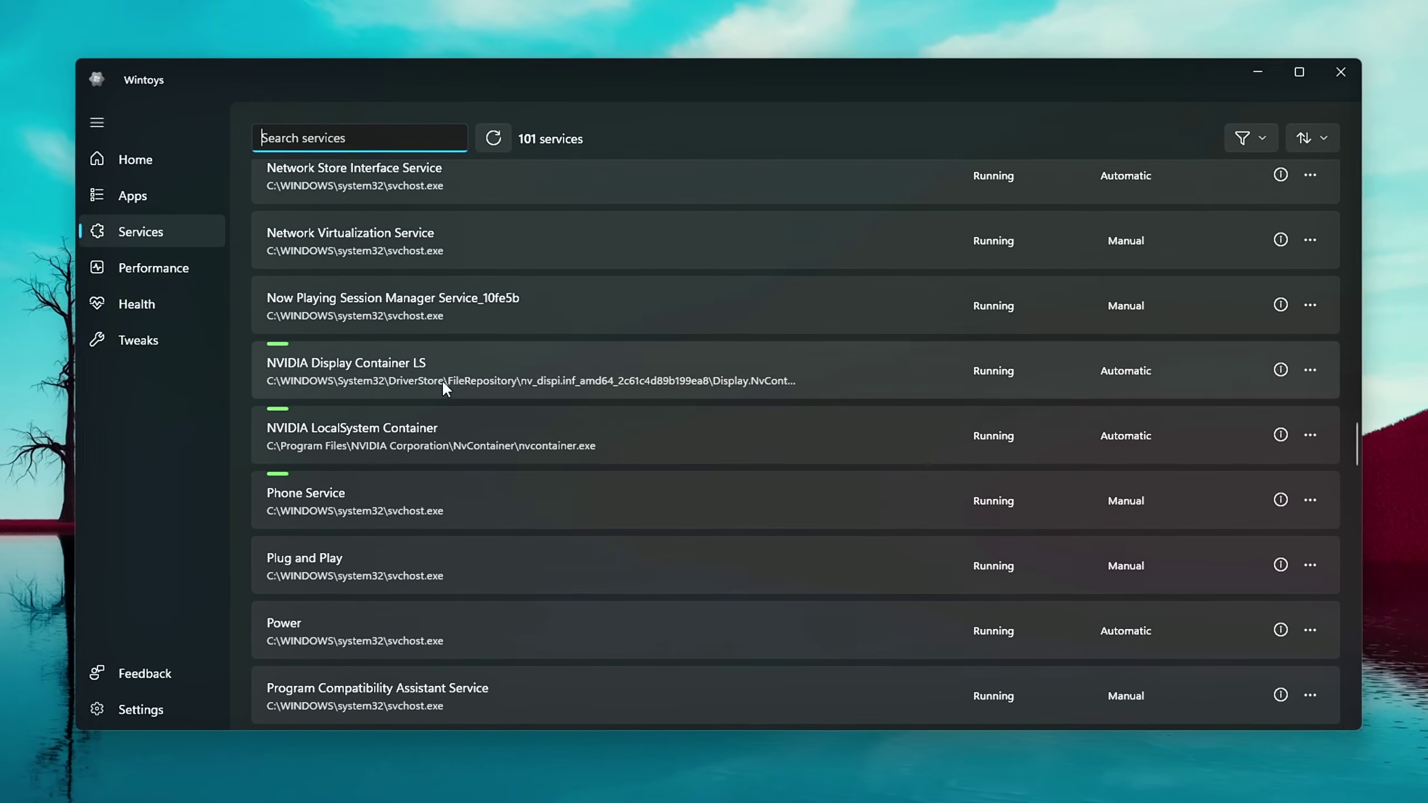
scroll(444, 394, down, 5)
scroll(426, 323, up, 2)
scroll(416, 349, up, 2)
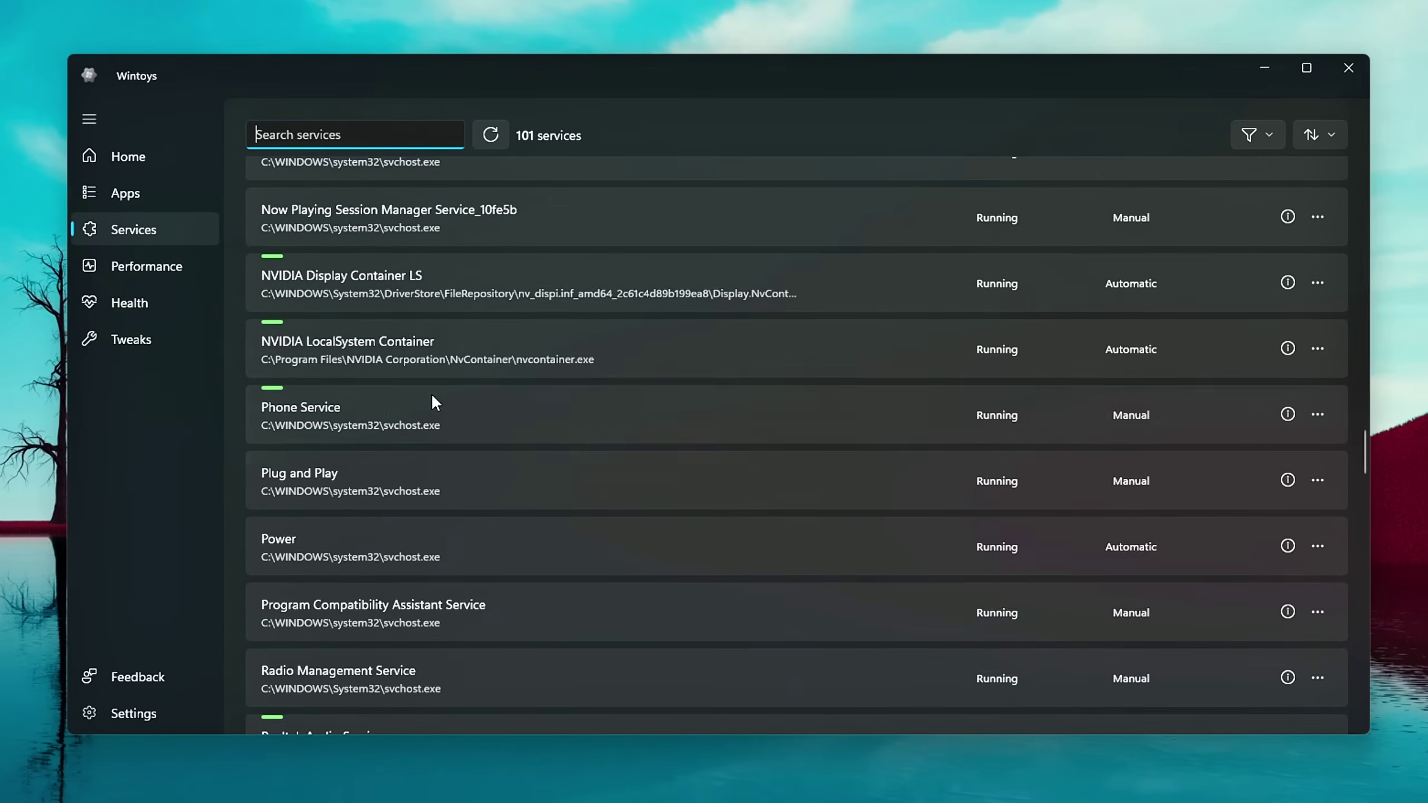
scroll(479, 435, down, 5)
scroll(478, 439, down, 20)
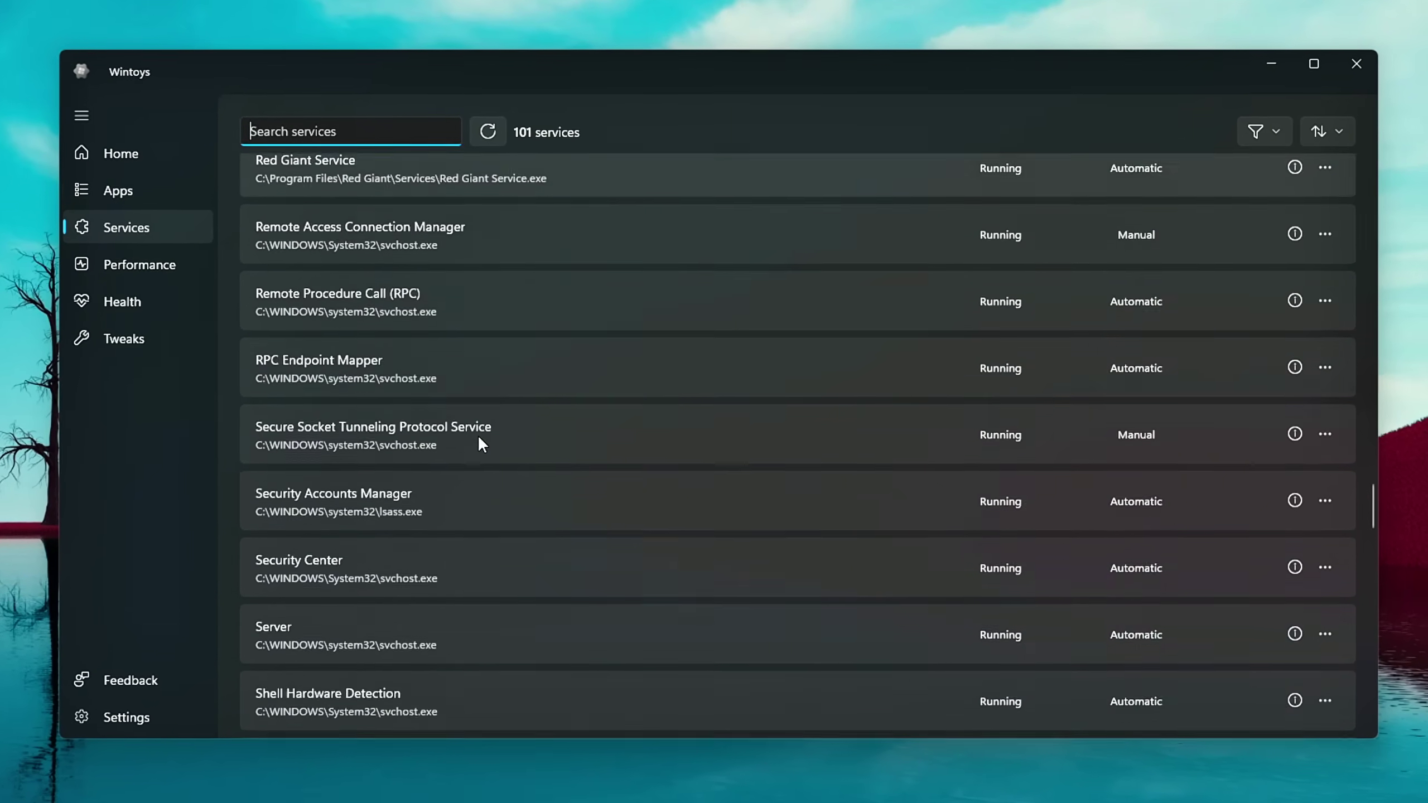
Set the startup mode of the Windhawk service to Disabled.
click(1241, 352)
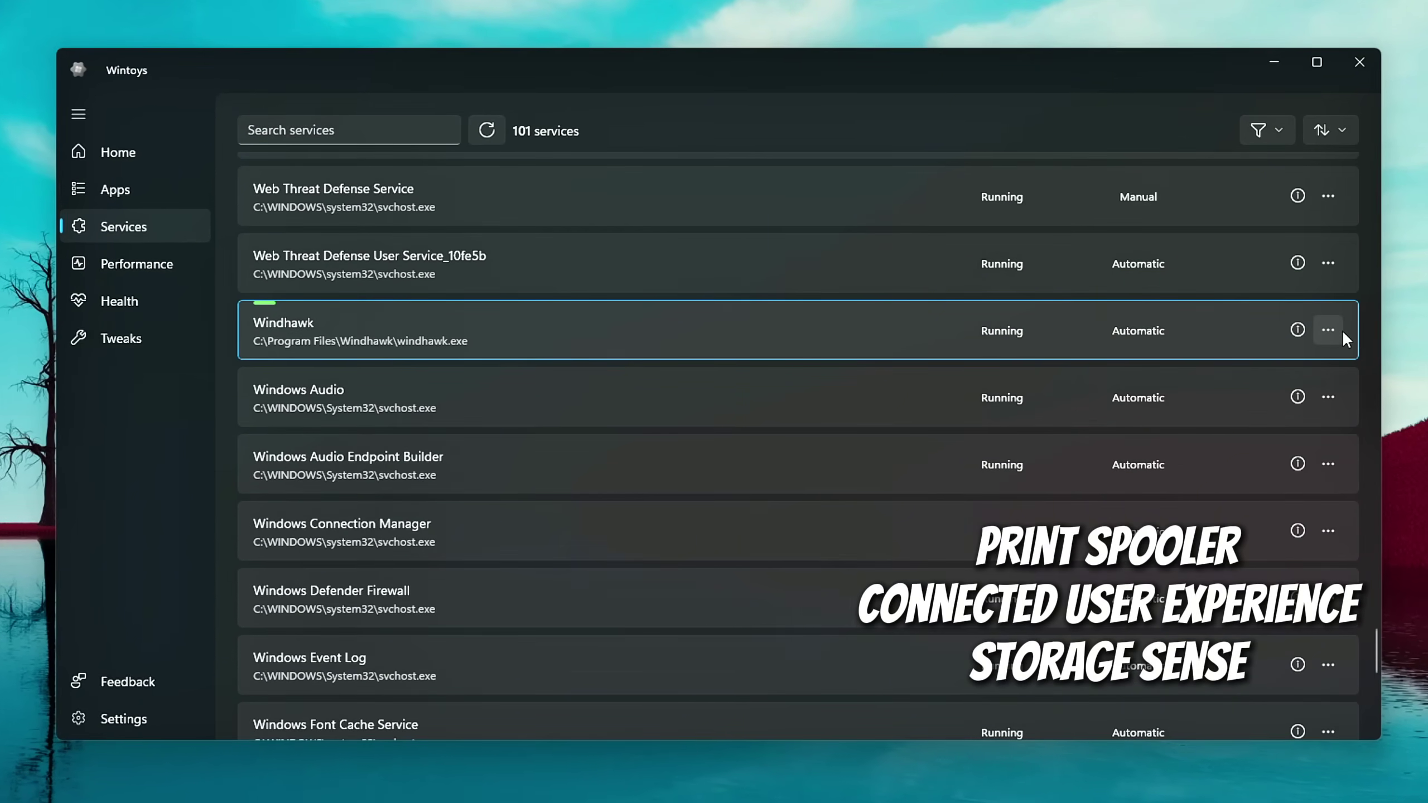
click(1329, 330)
mouse_move(1261, 521)
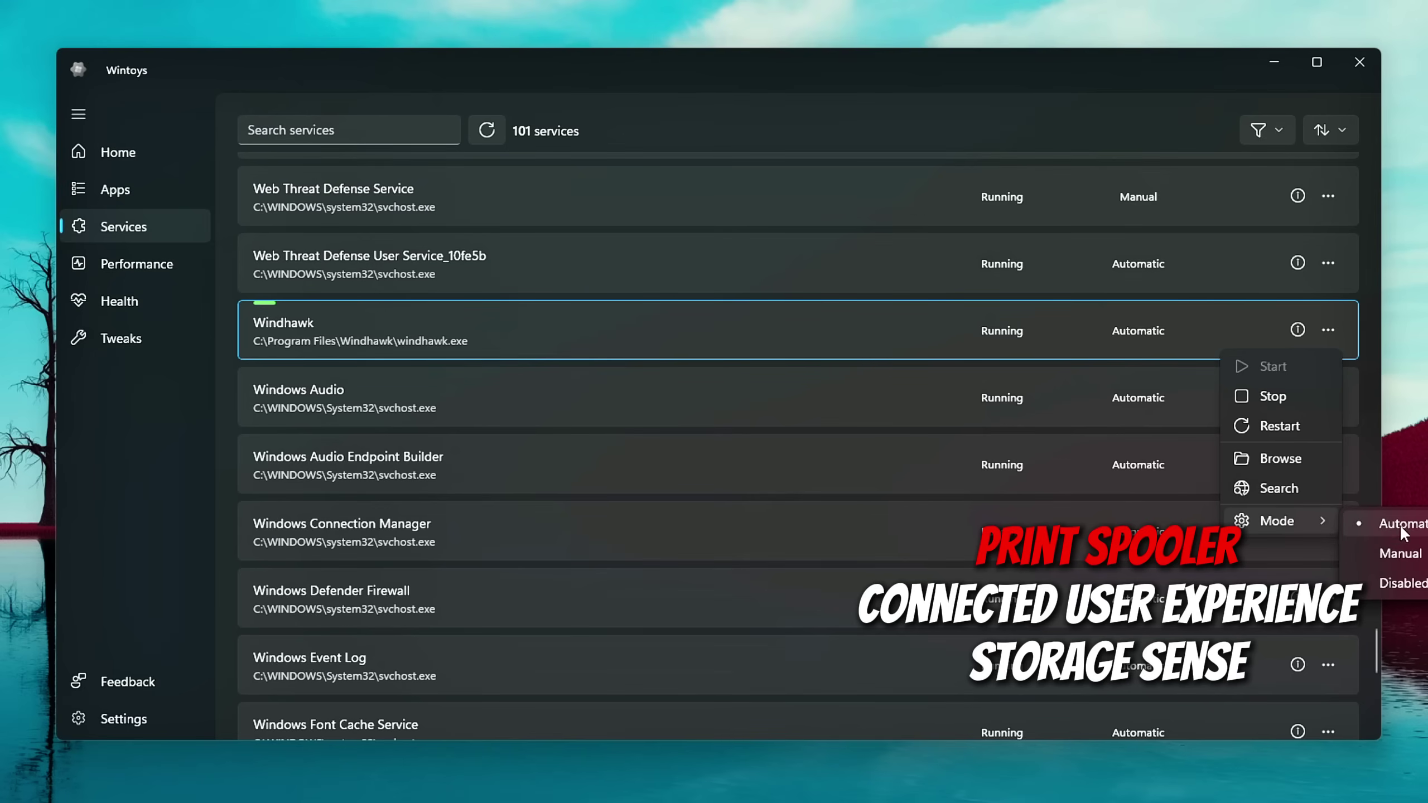
click(1390, 582)
Browse to the Windhawk service's program folder to view windhawk.exe, and close the folder window.
click(1328, 329)
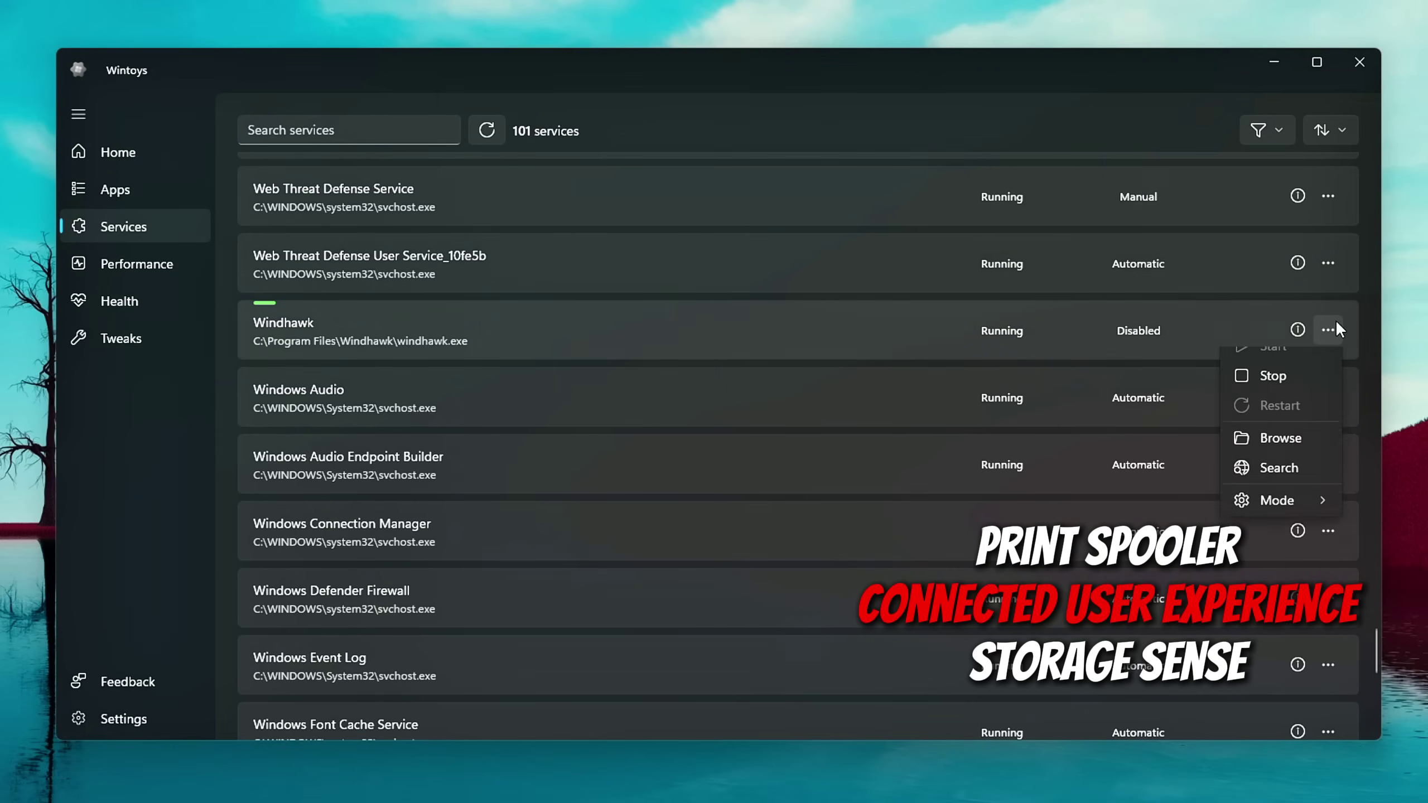
click(1280, 459)
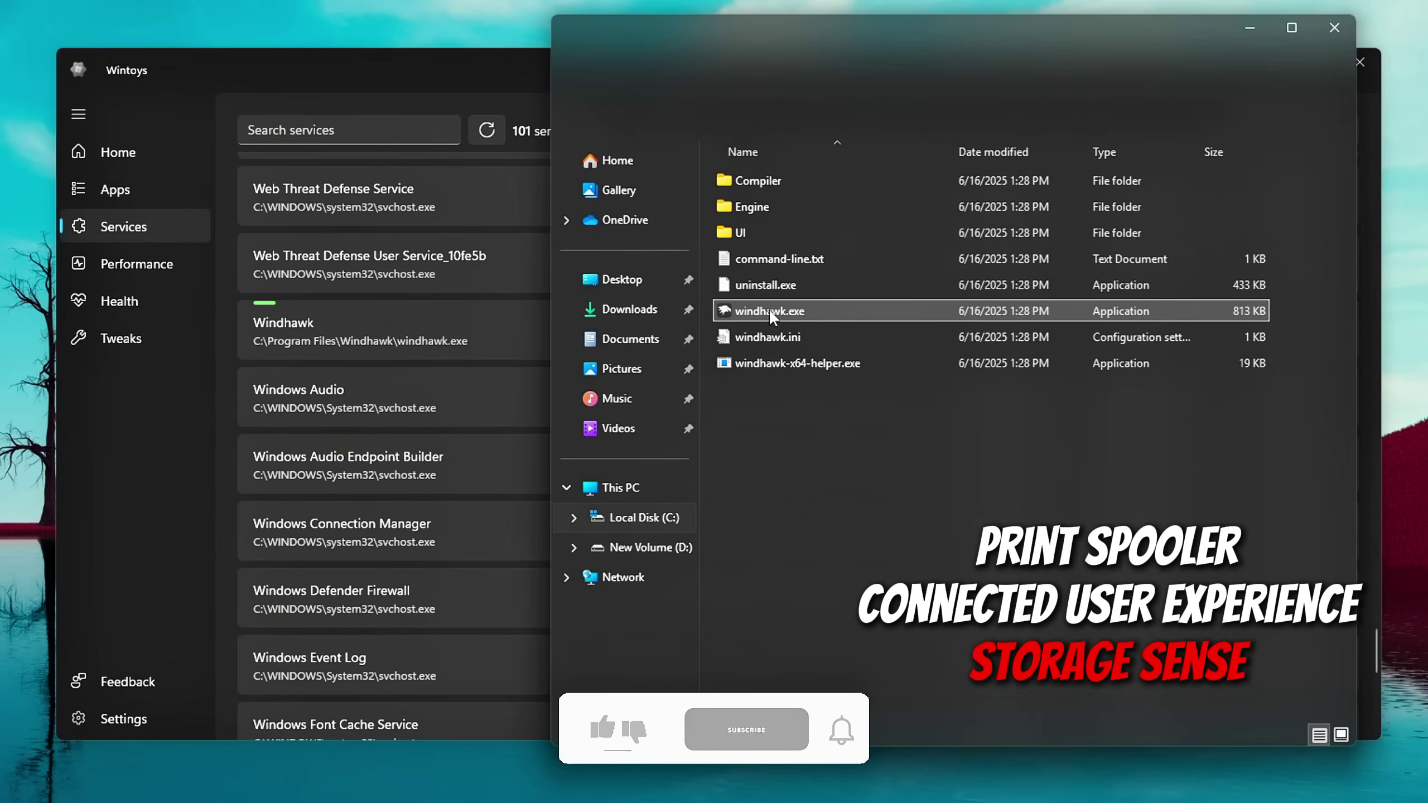
mouse_move(782, 394)
mouse_down()
mouse_move(786, 266)
mouse_move(1109, 288)
mouse_move(1097, 335)
mouse_up()
click(1334, 27)
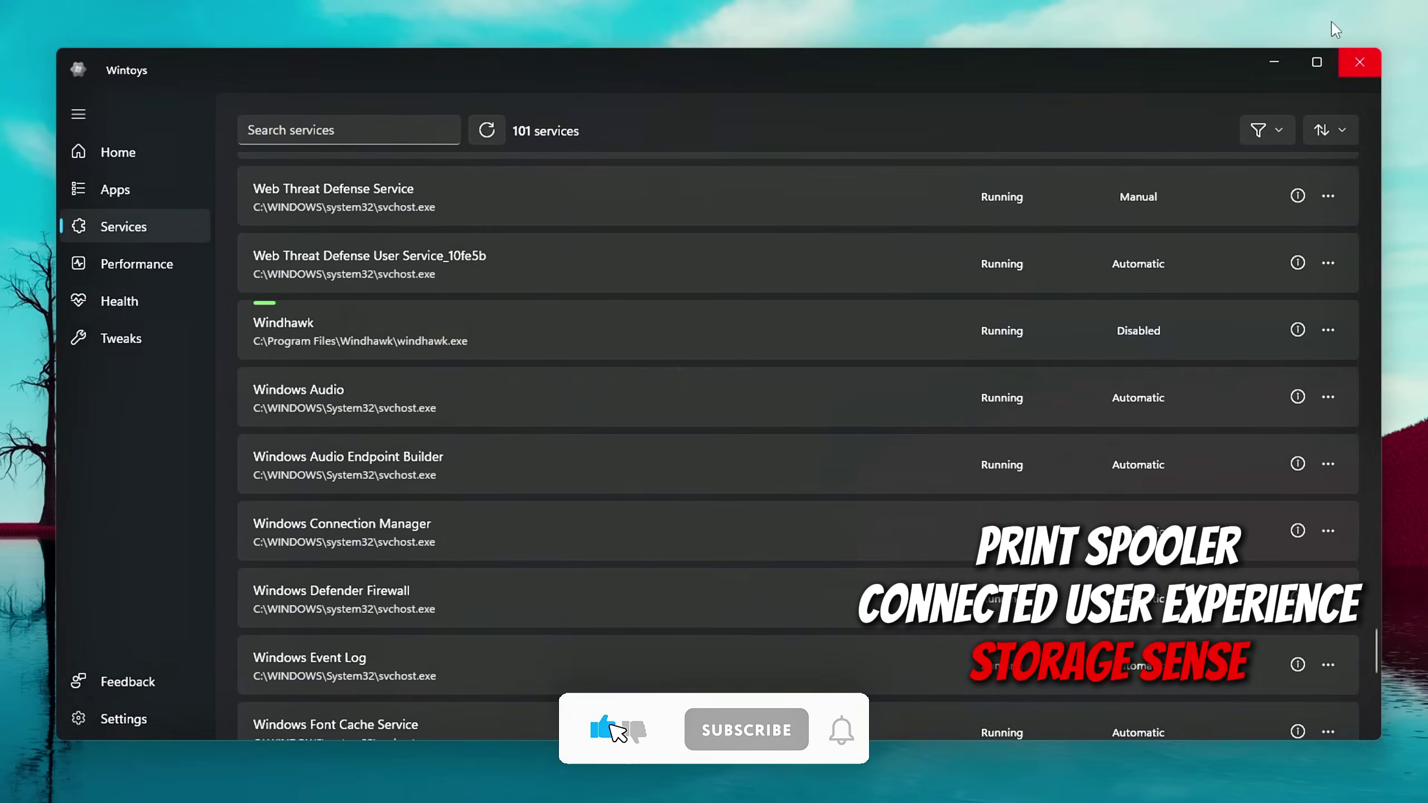
Try to stop the running Windhawk service.
click(1328, 330)
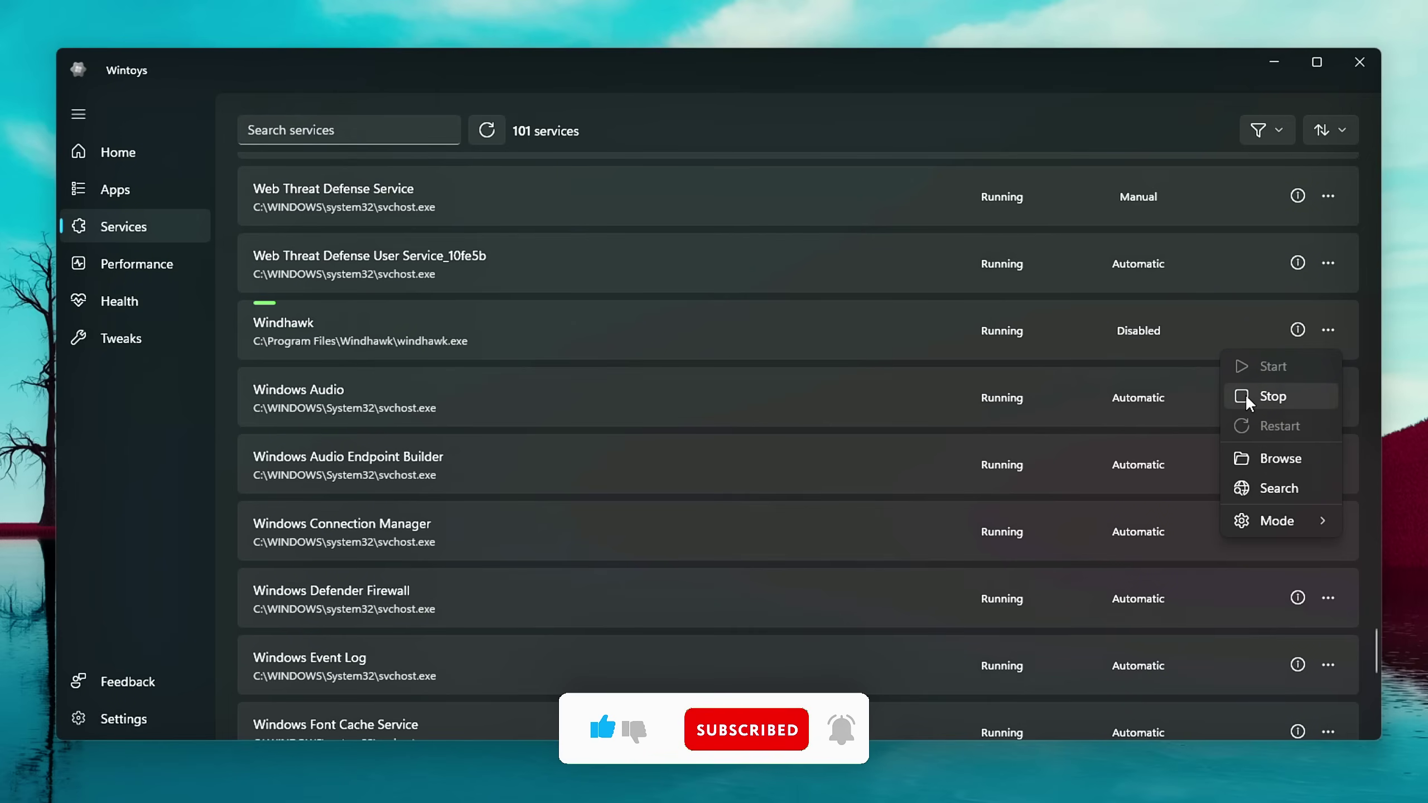
click(1273, 396)
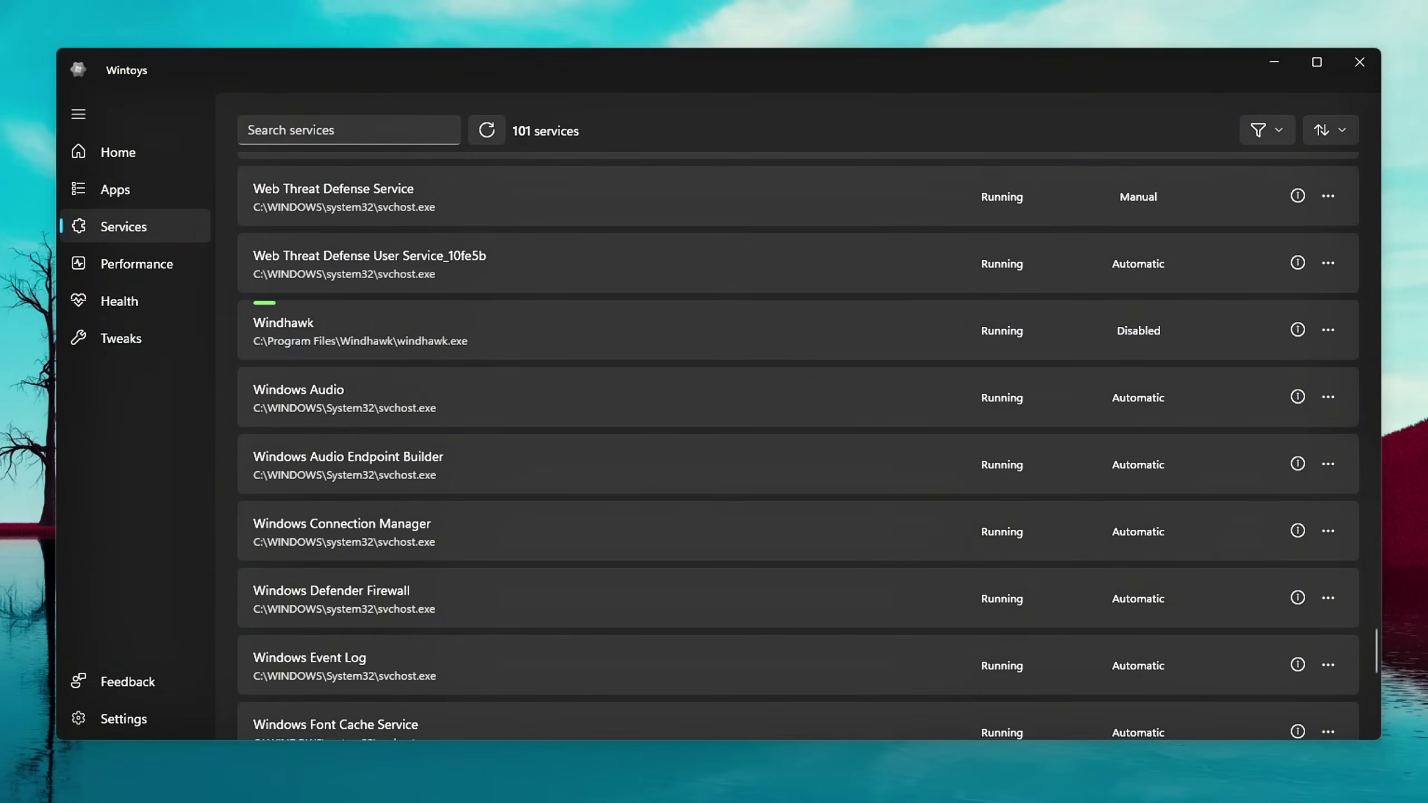
Review the services list again from the Bluetooth entries to the Web Threat Defense entries for other nonessential services.
scroll(903, 442, up, 10)
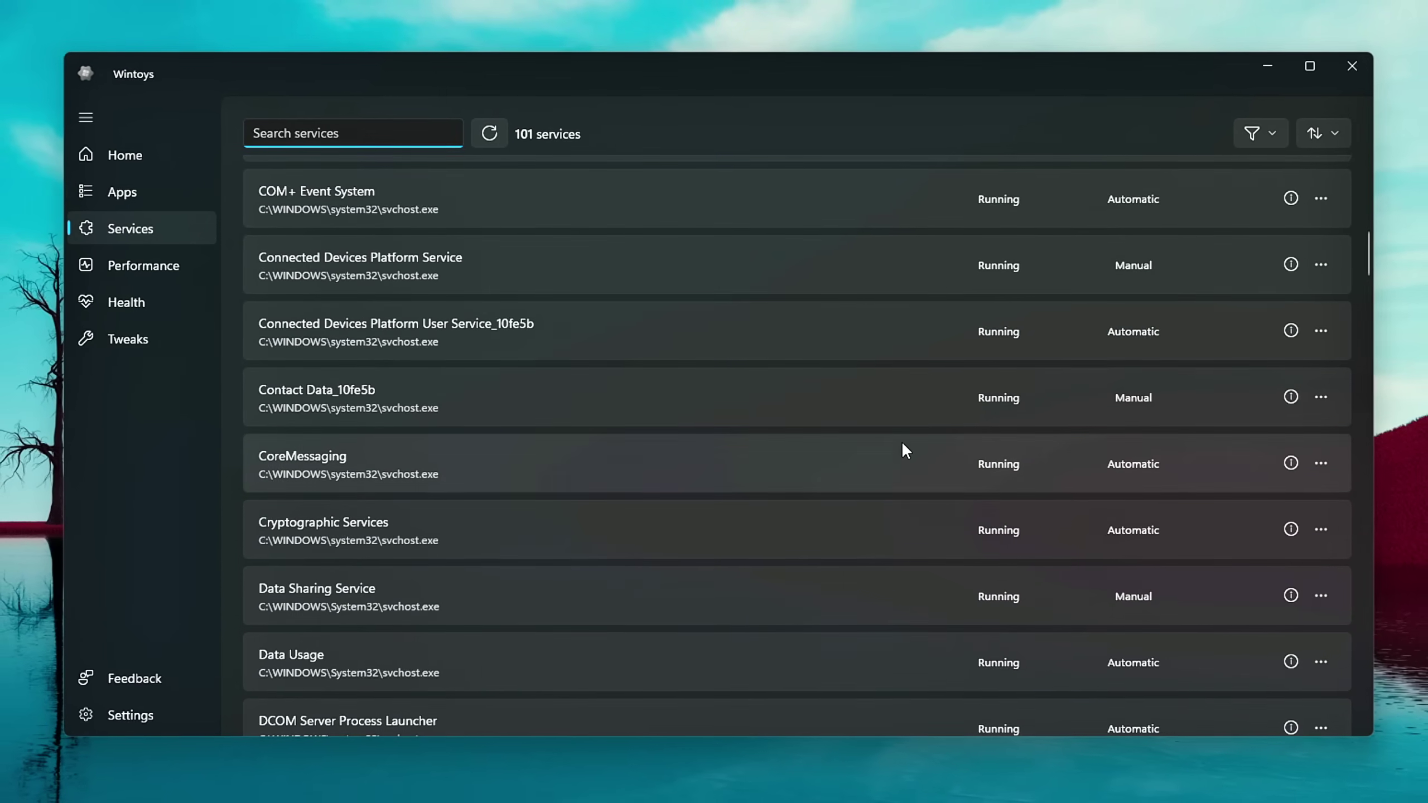
scroll(902, 444, up, 3)
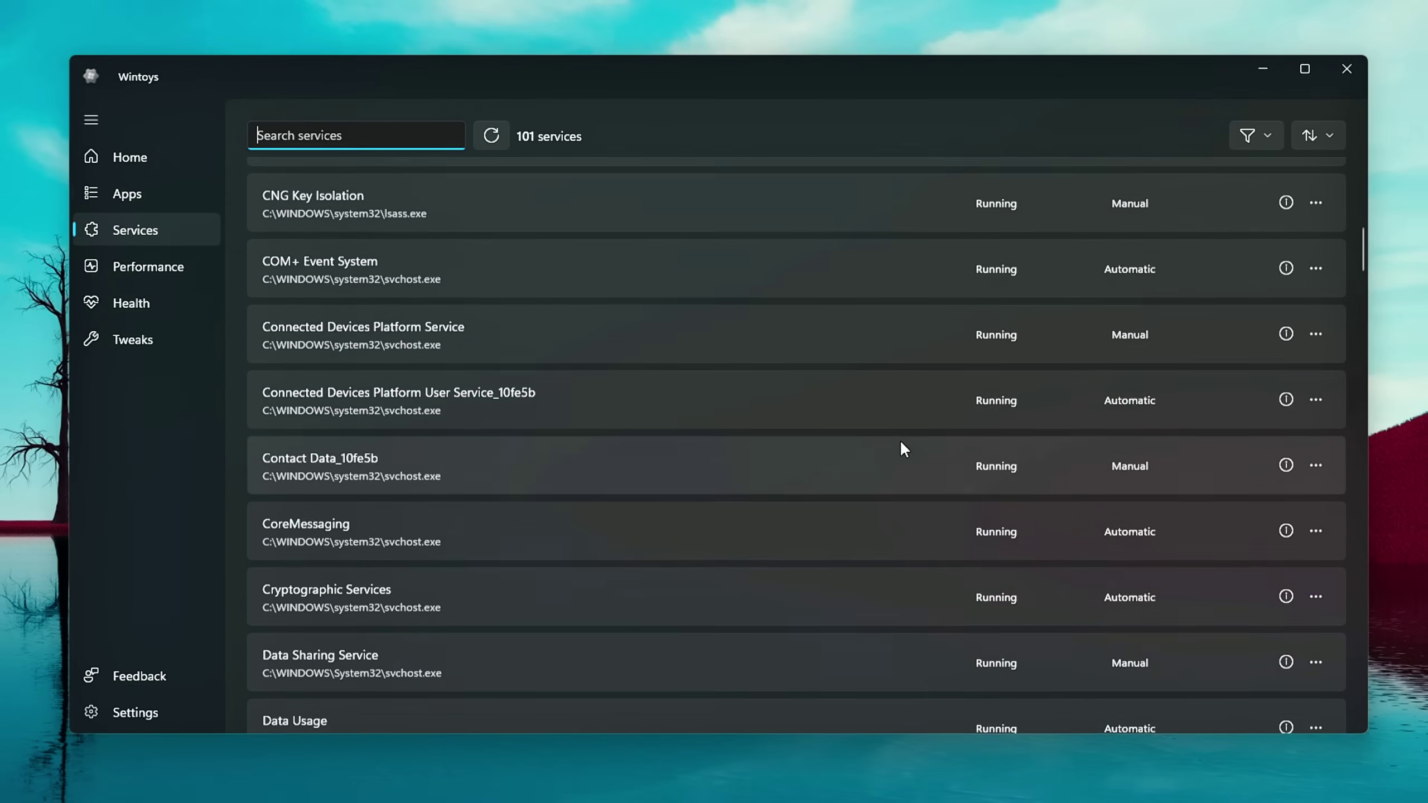
scroll(899, 440, up, 5)
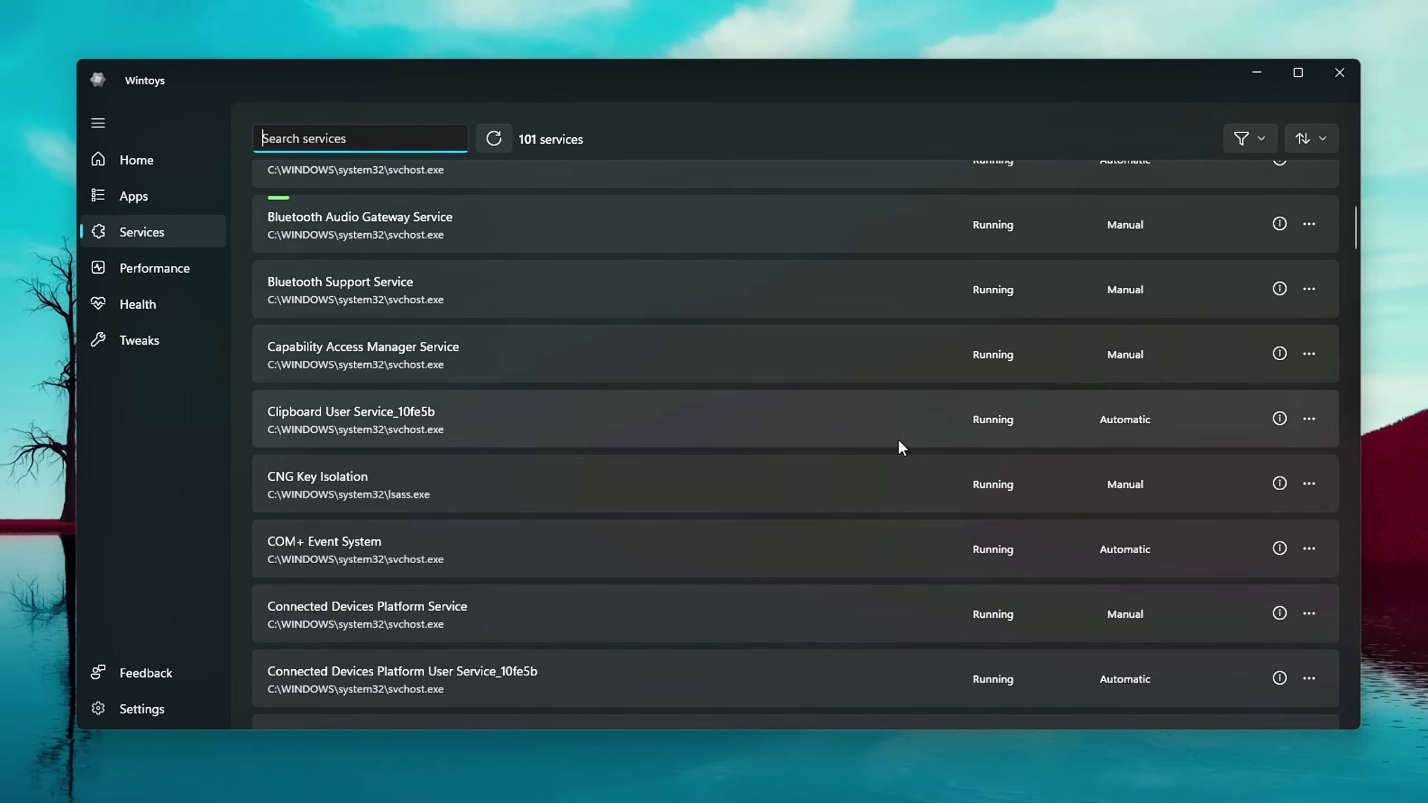
scroll(899, 442, up, 4)
scroll(898, 442, down, 12)
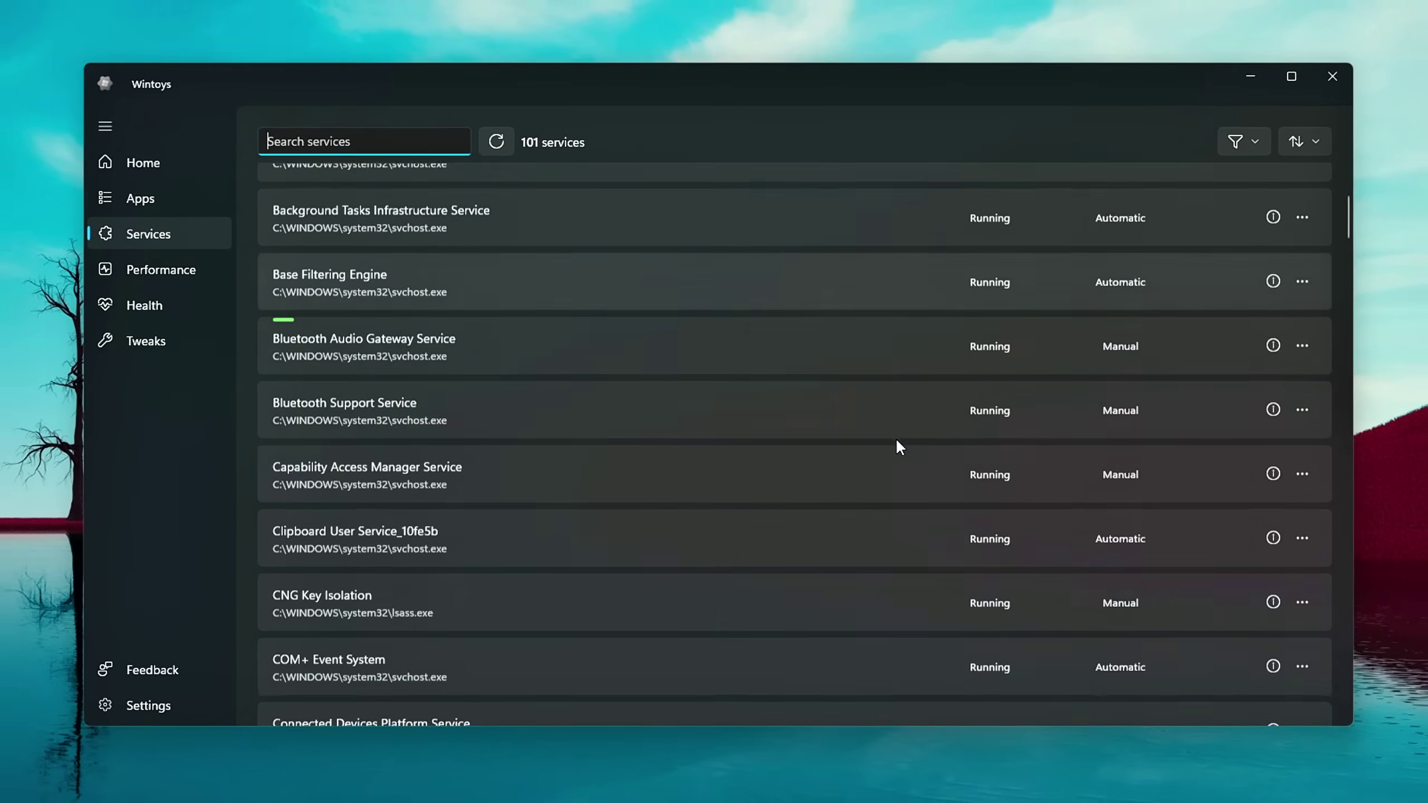
scroll(897, 442, down, 4)
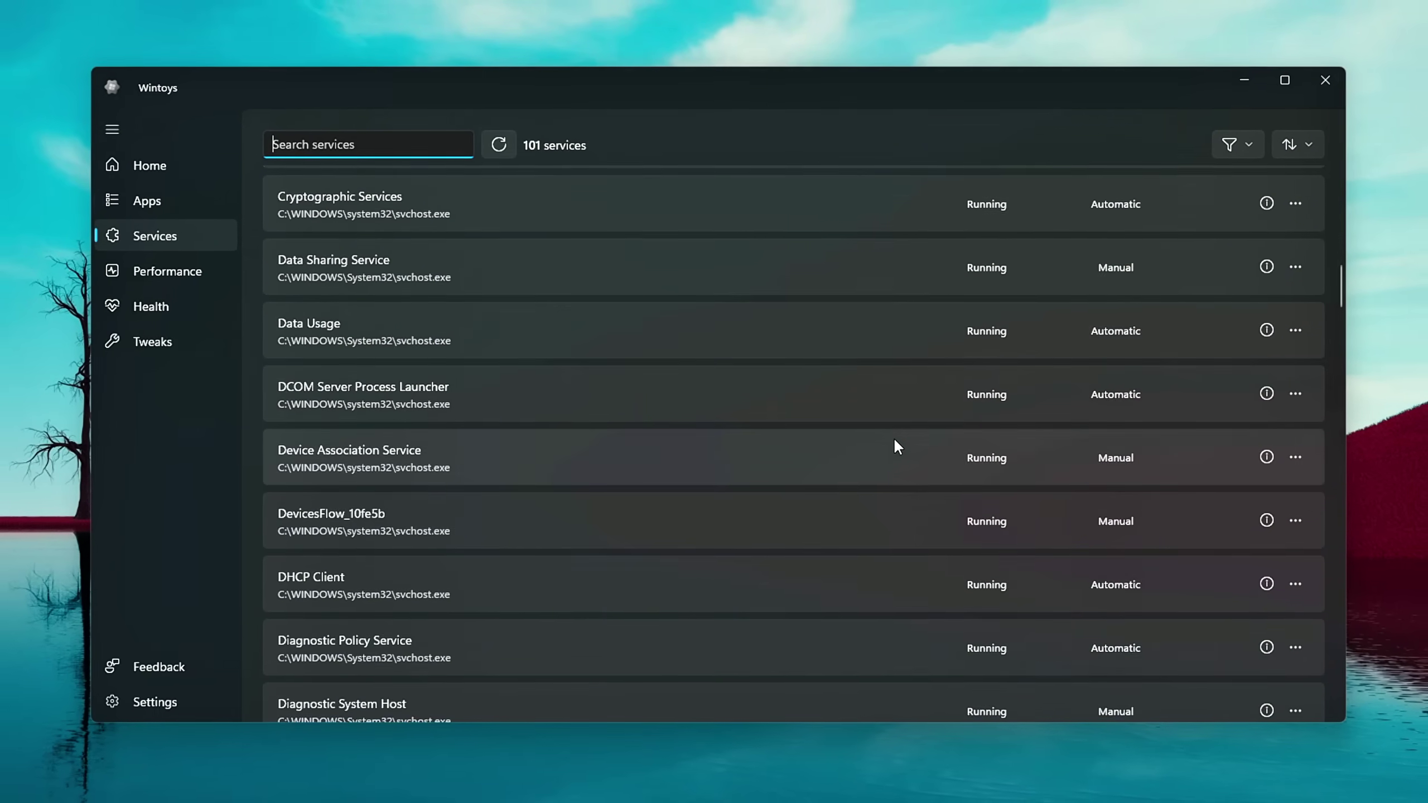
scroll(894, 441, down, 6)
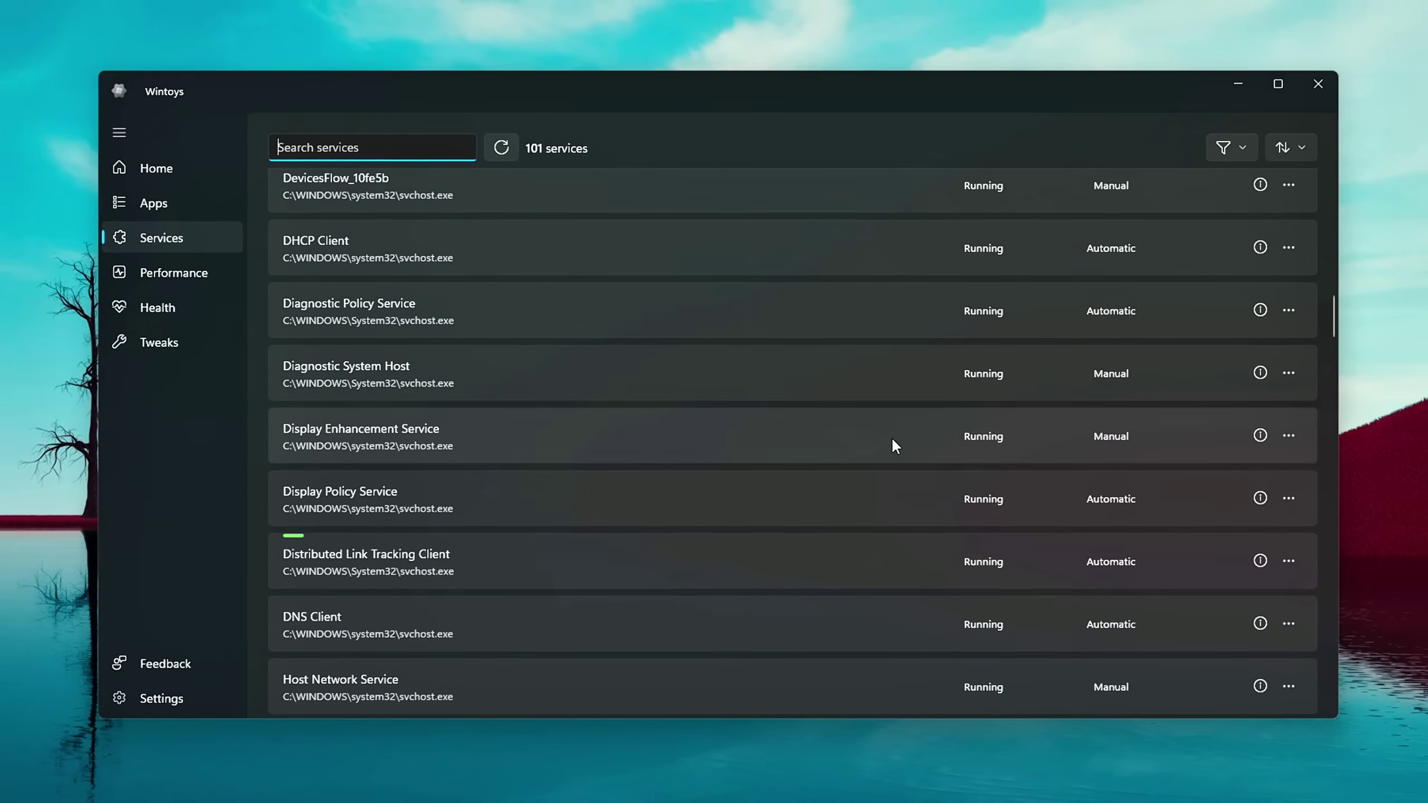
scroll(892, 440, down, 6)
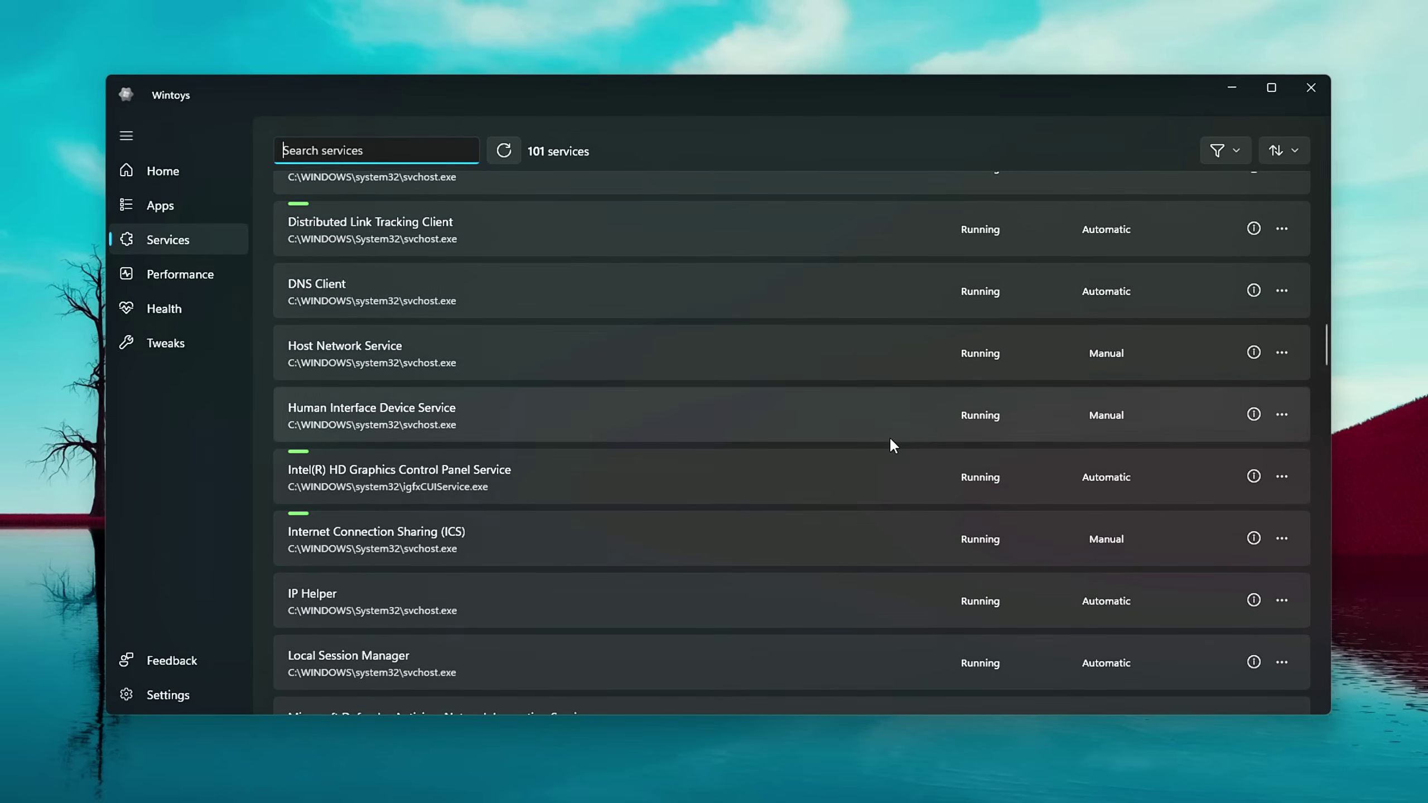
scroll(890, 441, down, 5)
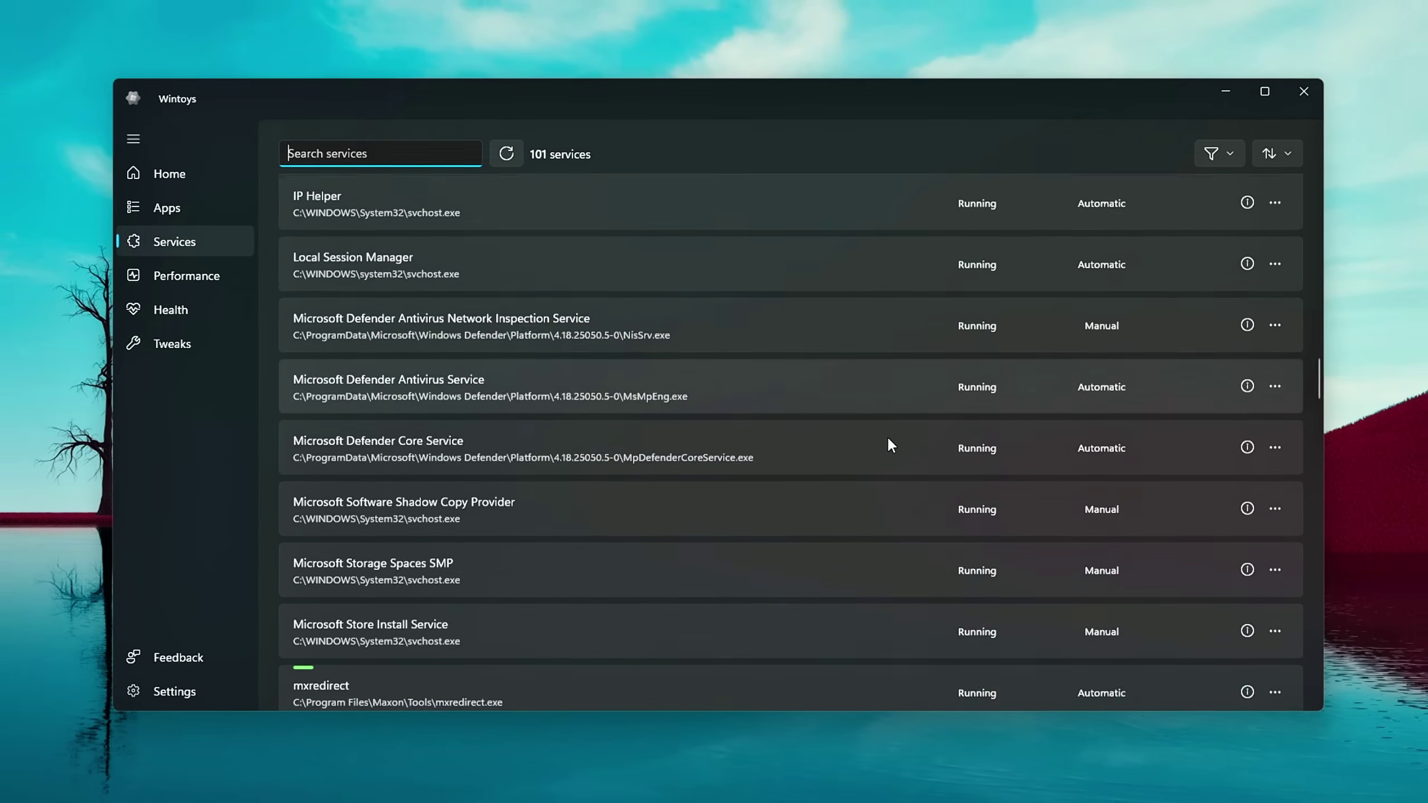
scroll(888, 441, down, 5)
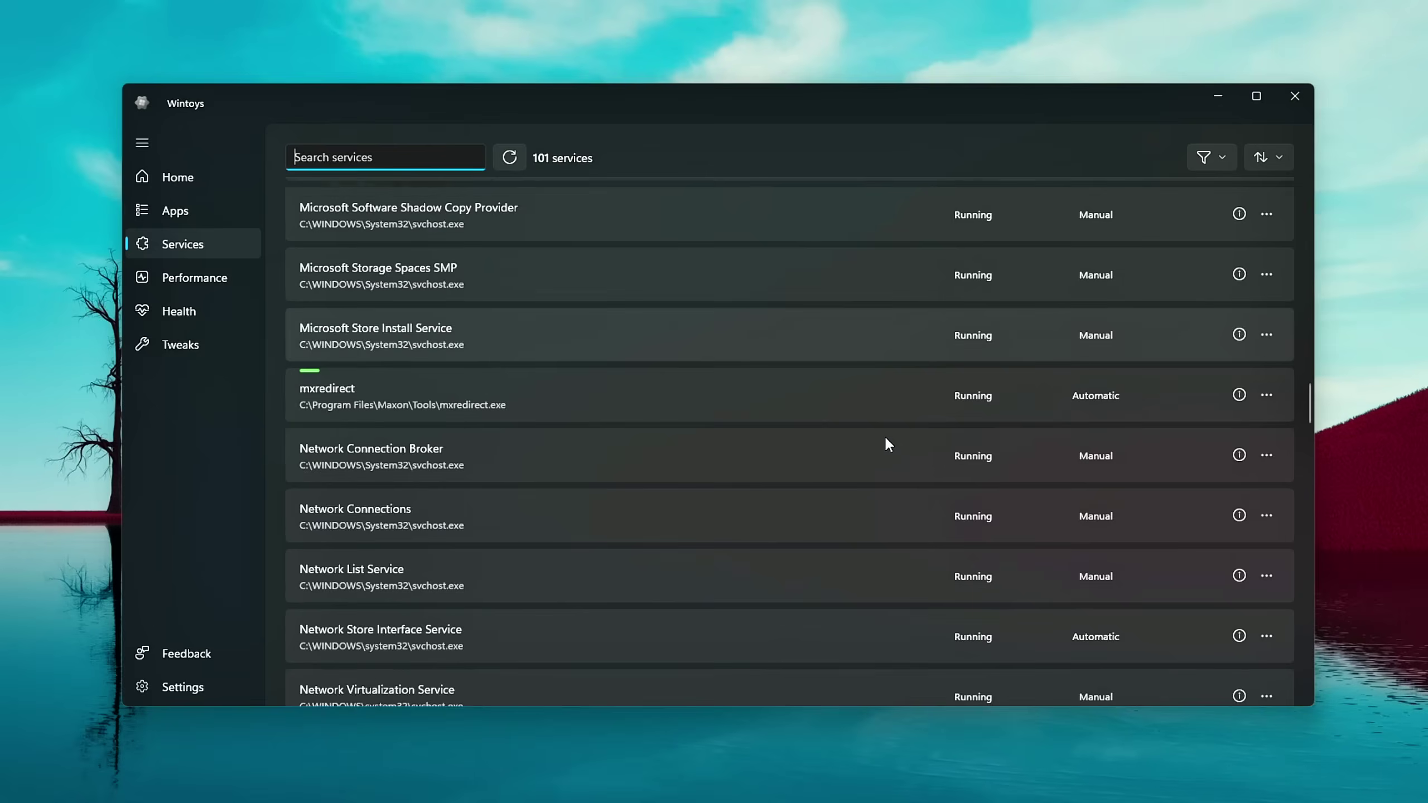
scroll(886, 439, down, 2)
scroll(885, 438, down, 4)
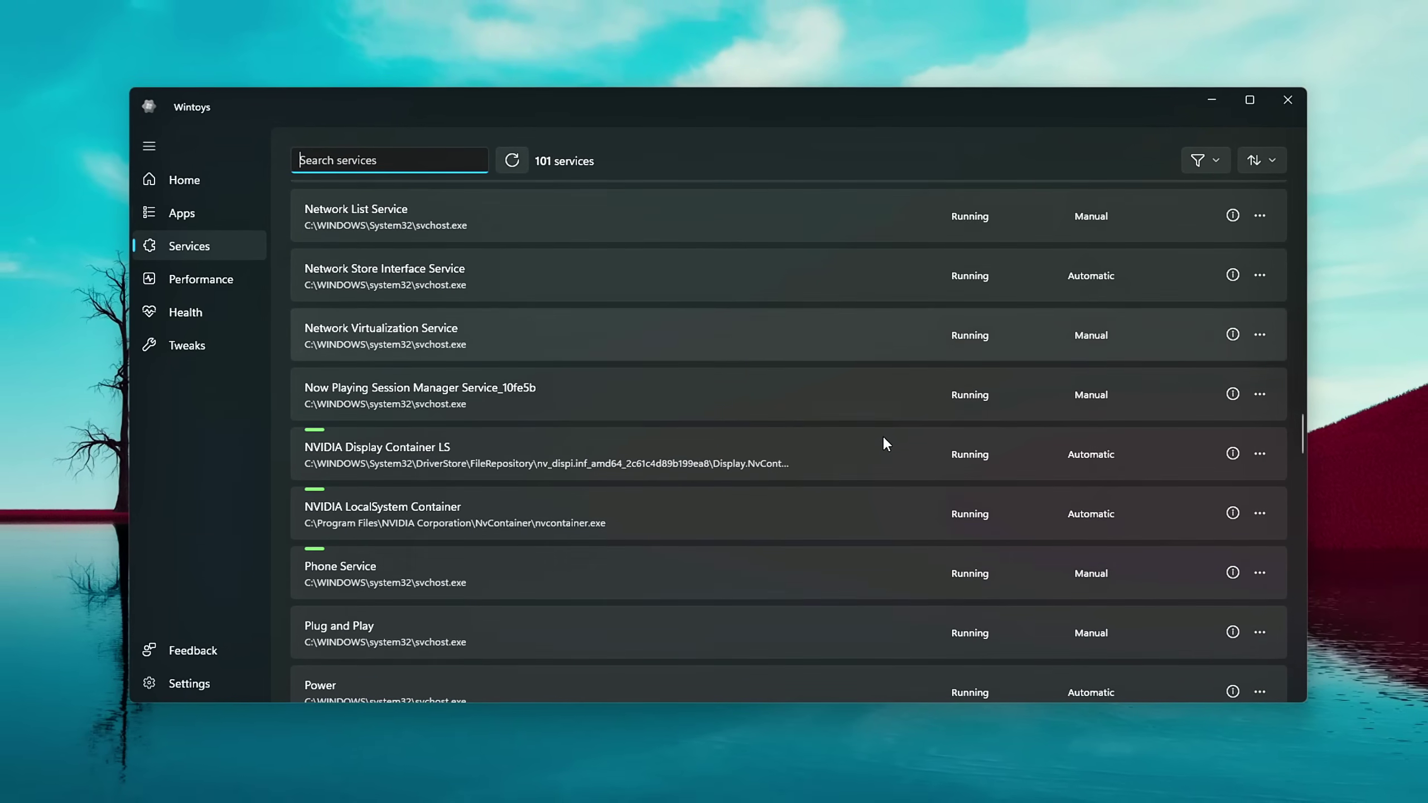
scroll(883, 438, down, 10)
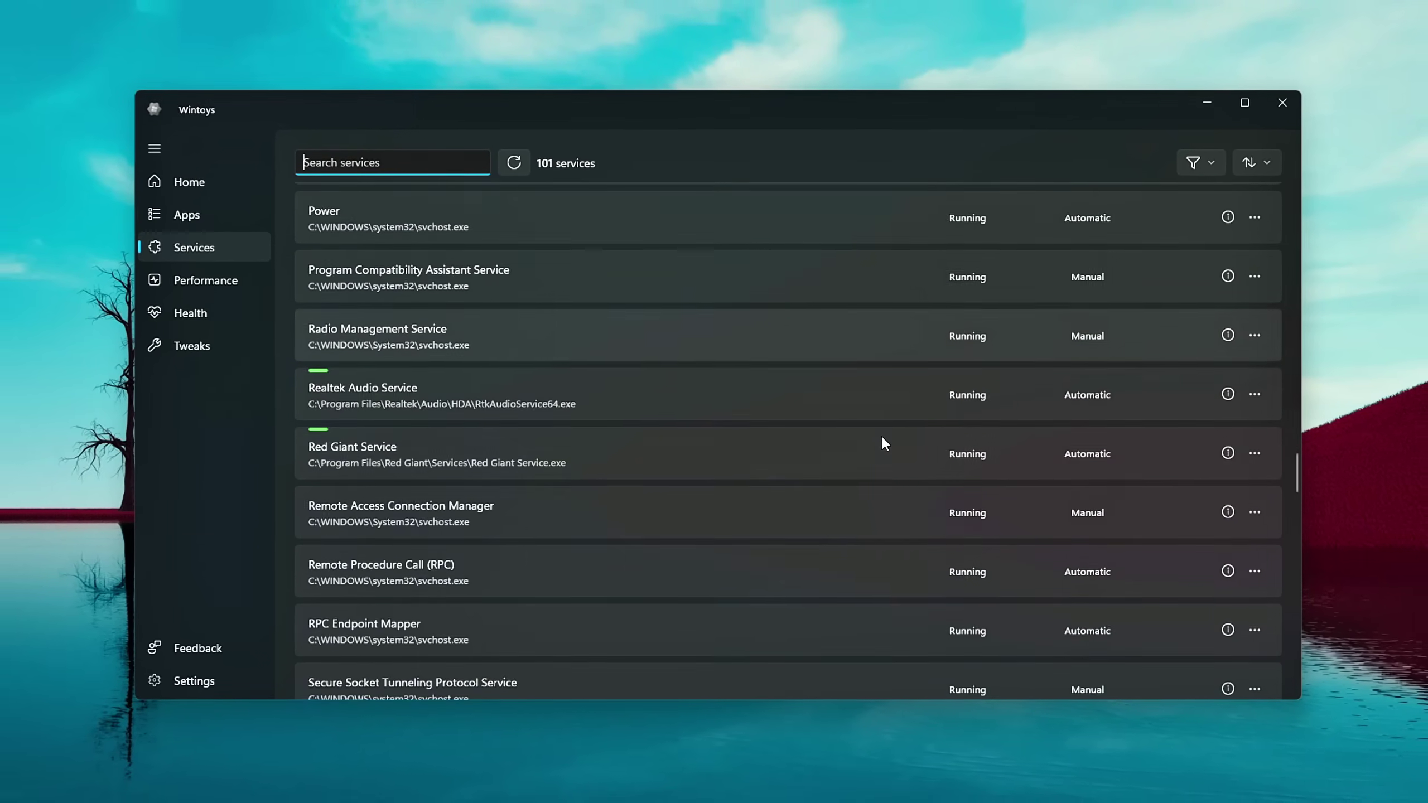
scroll(882, 439, down, 4)
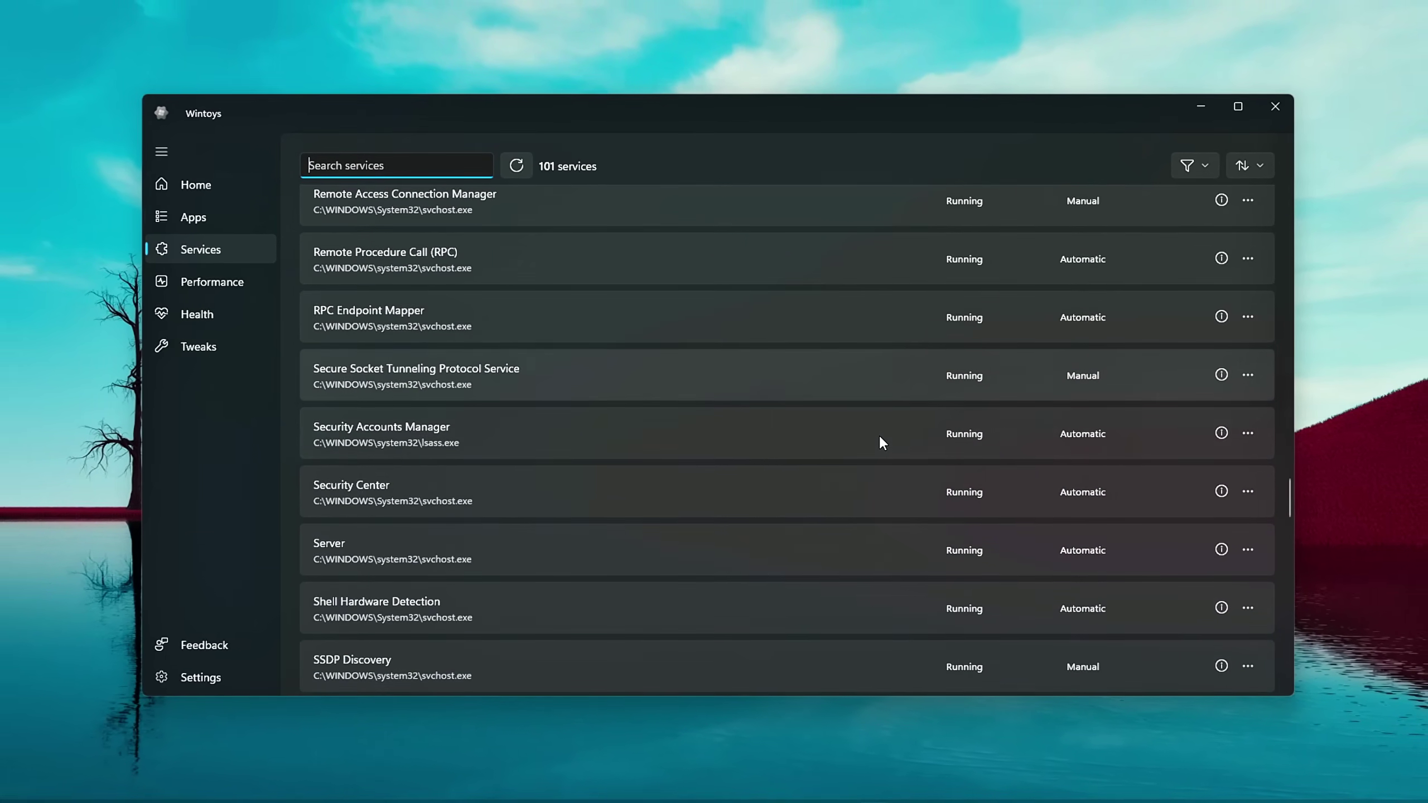
scroll(881, 438, down, 9)
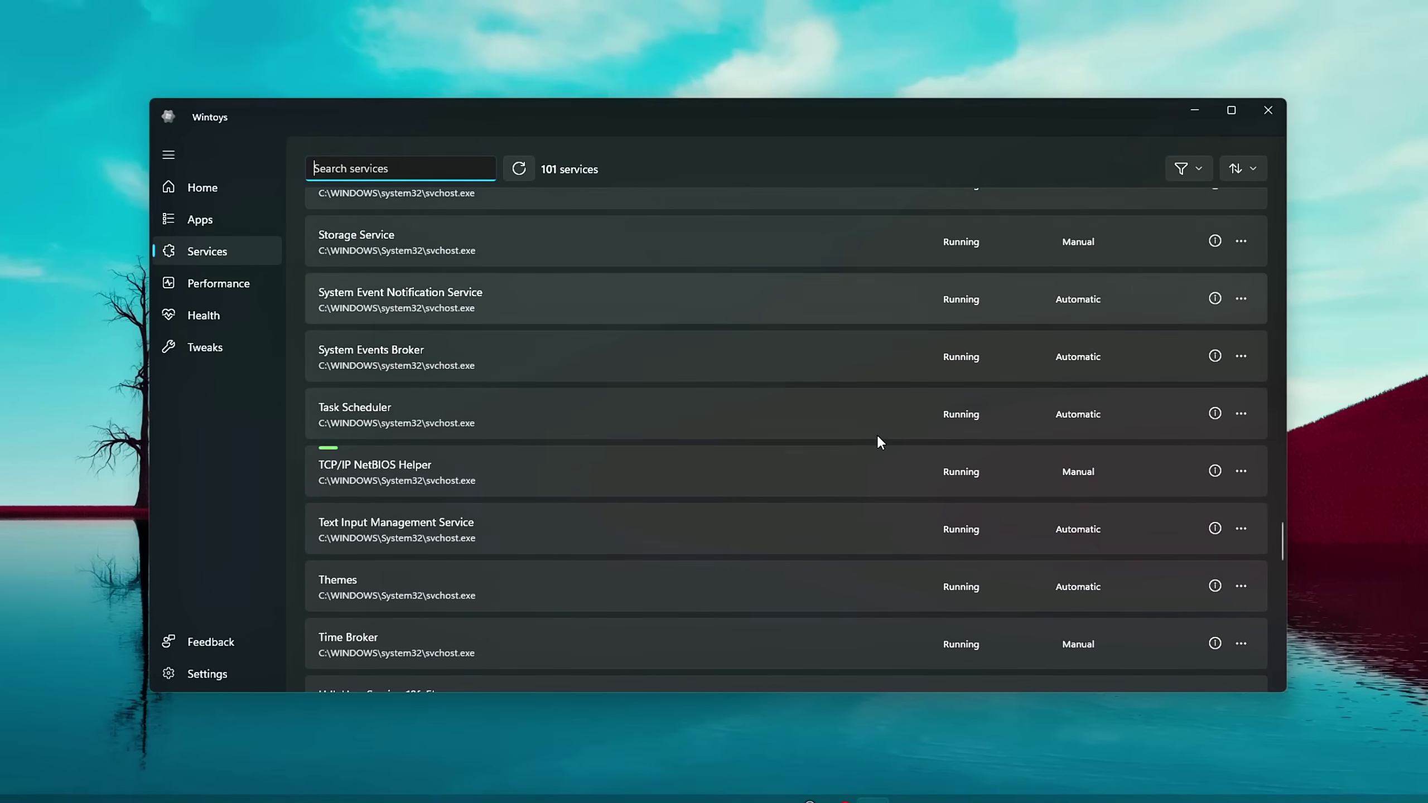
scroll(878, 438, down, 3)
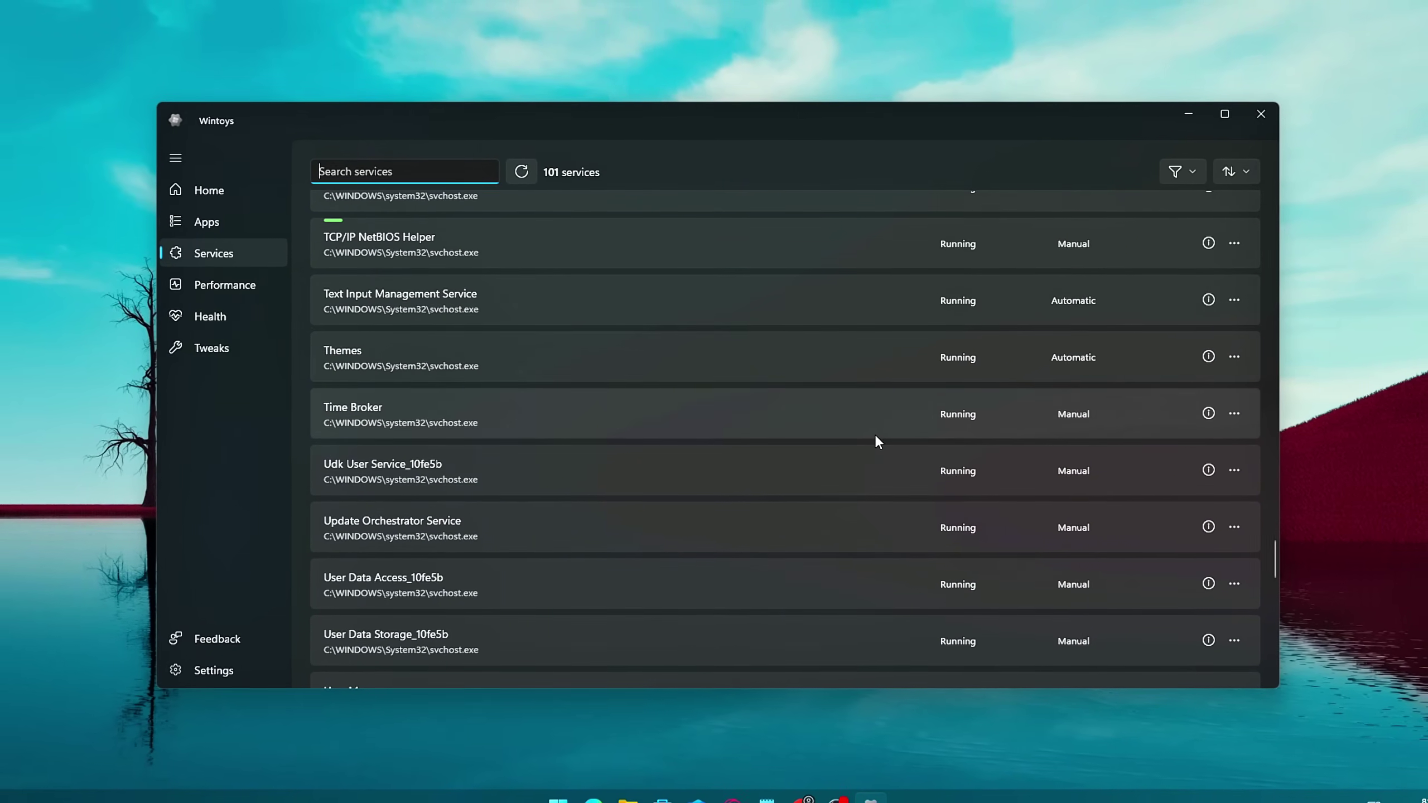
scroll(876, 437, down, 1)
scroll(874, 436, down, 3)
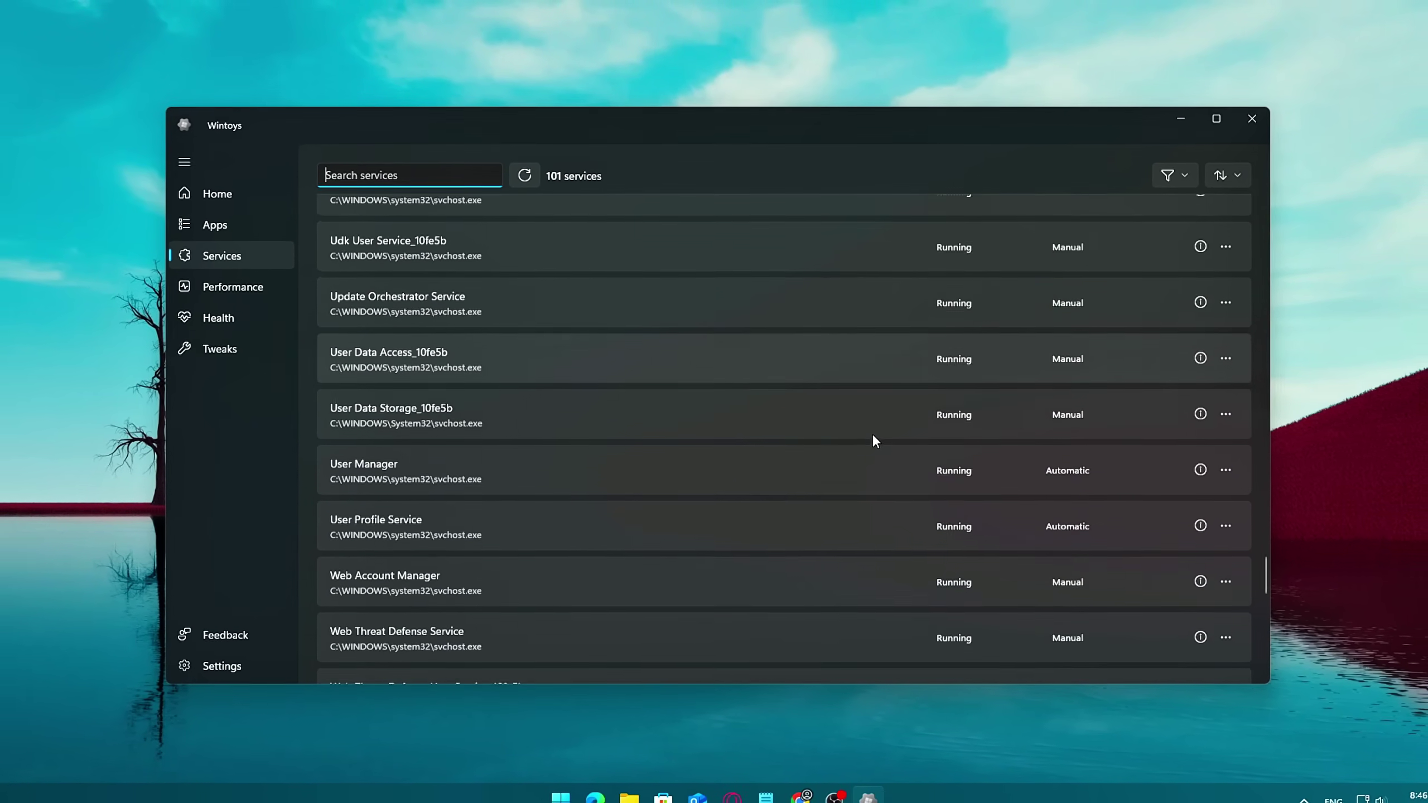
scroll(872, 440, down, 1)
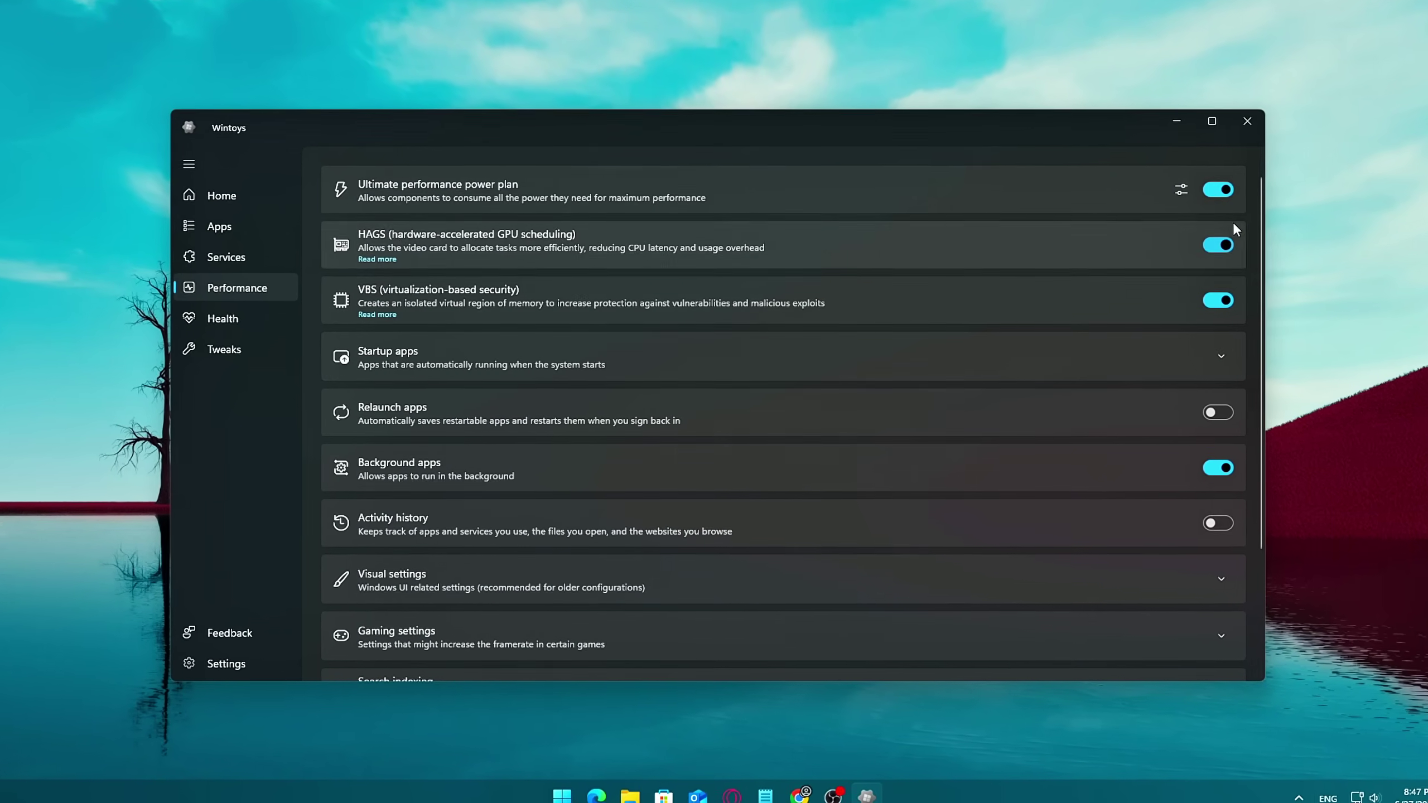
Look over the Performance options, the Startup apps section and the power plans in Power Options, and close the Power Options window.
scroll(1258, 219, down, 1)
scroll(1279, 214, down, 5)
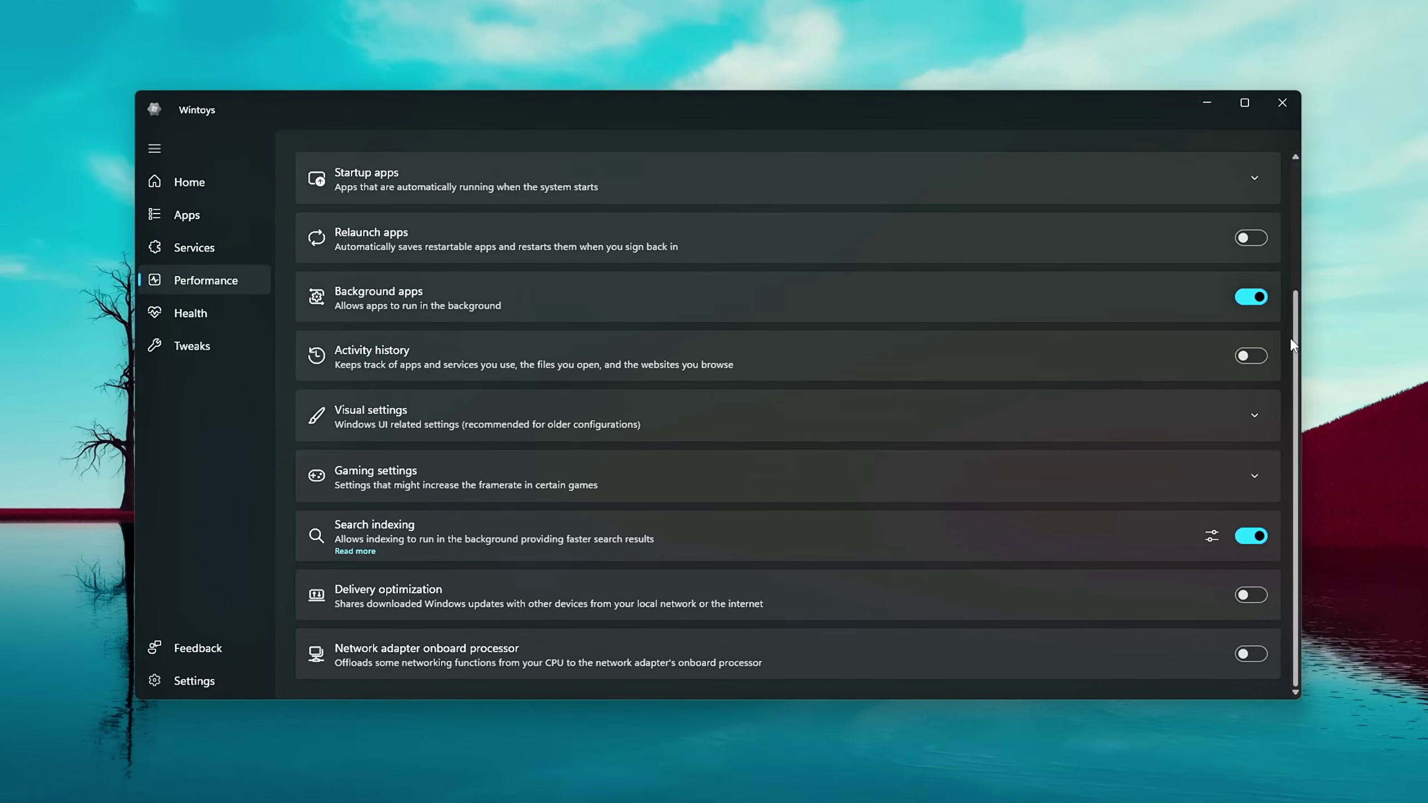
drag(1292, 344, 1294, 179)
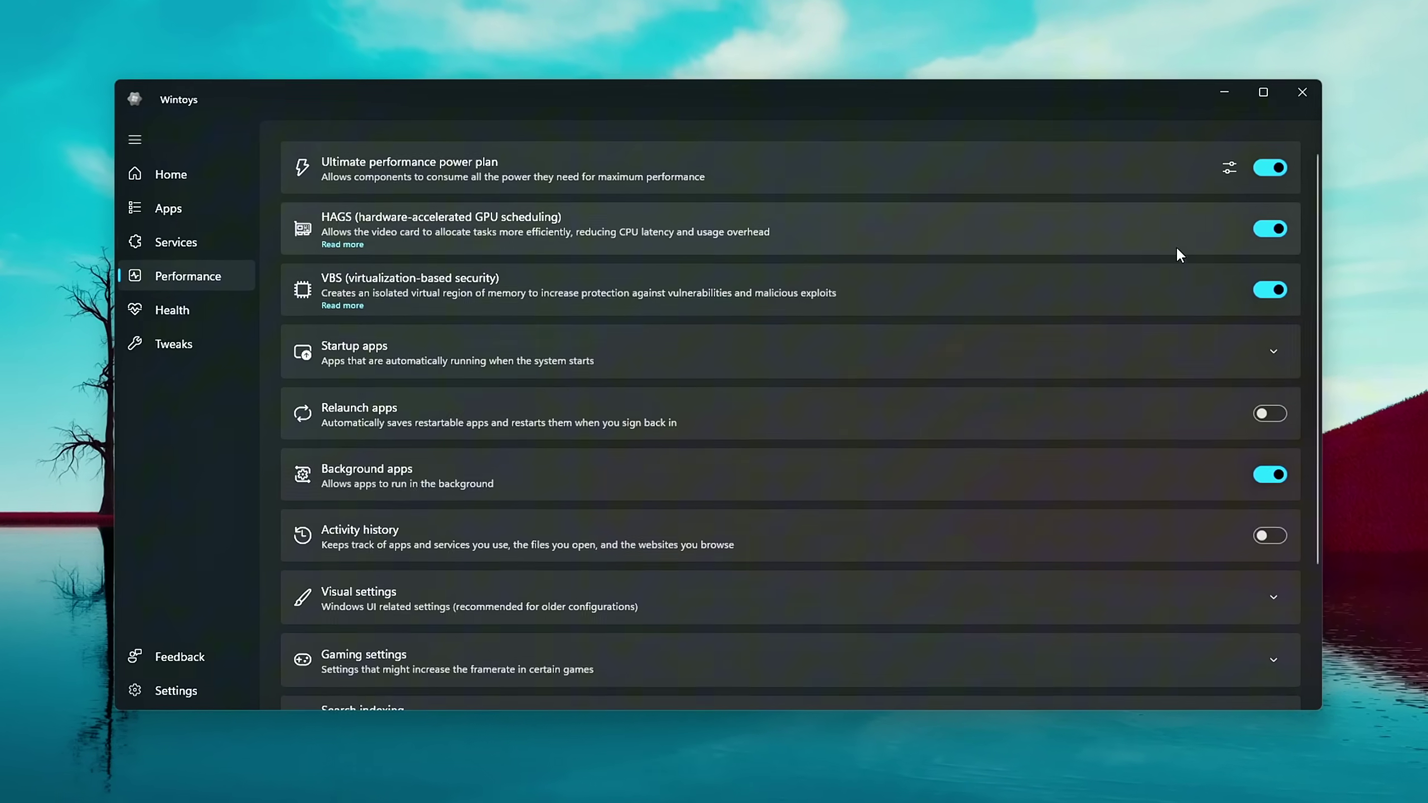
click(1275, 350)
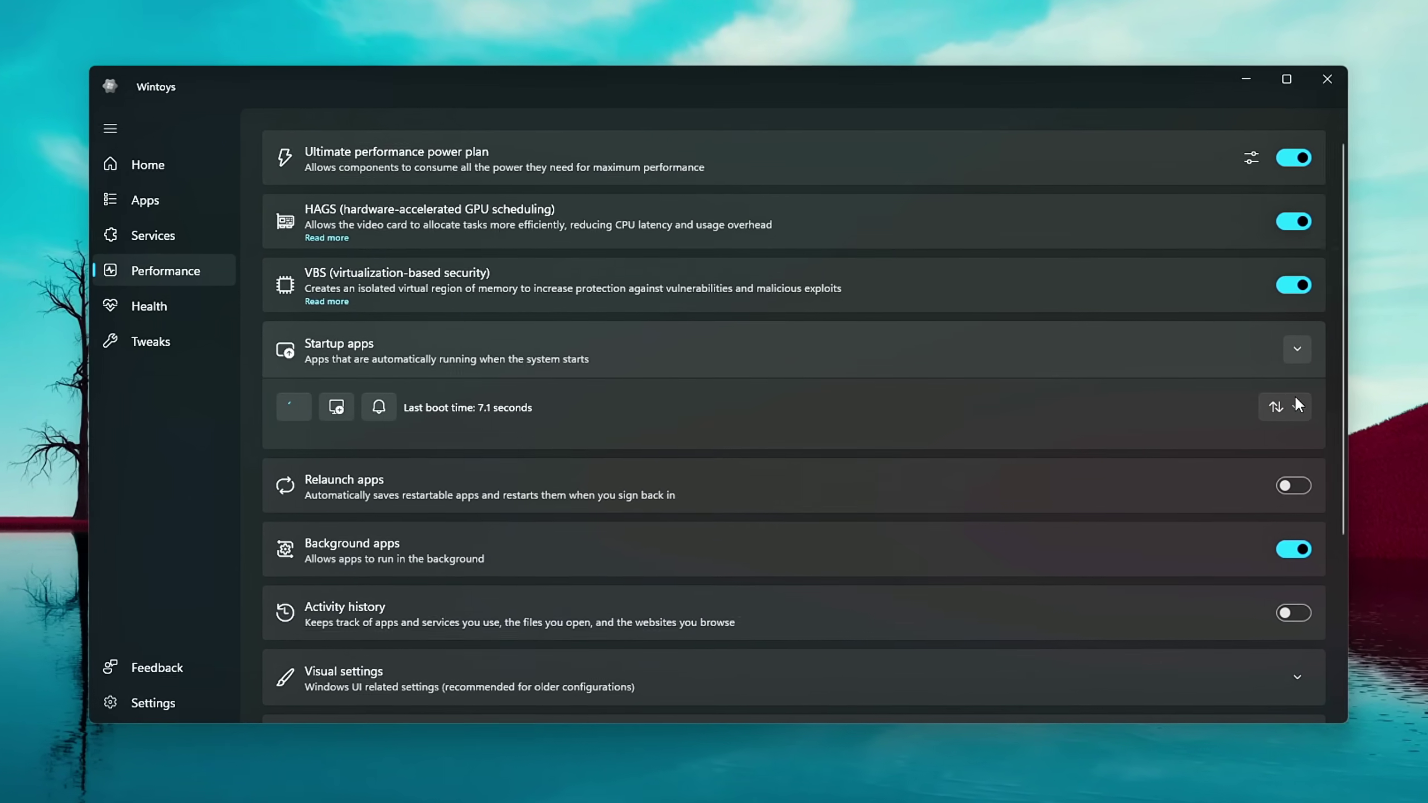
click(1312, 348)
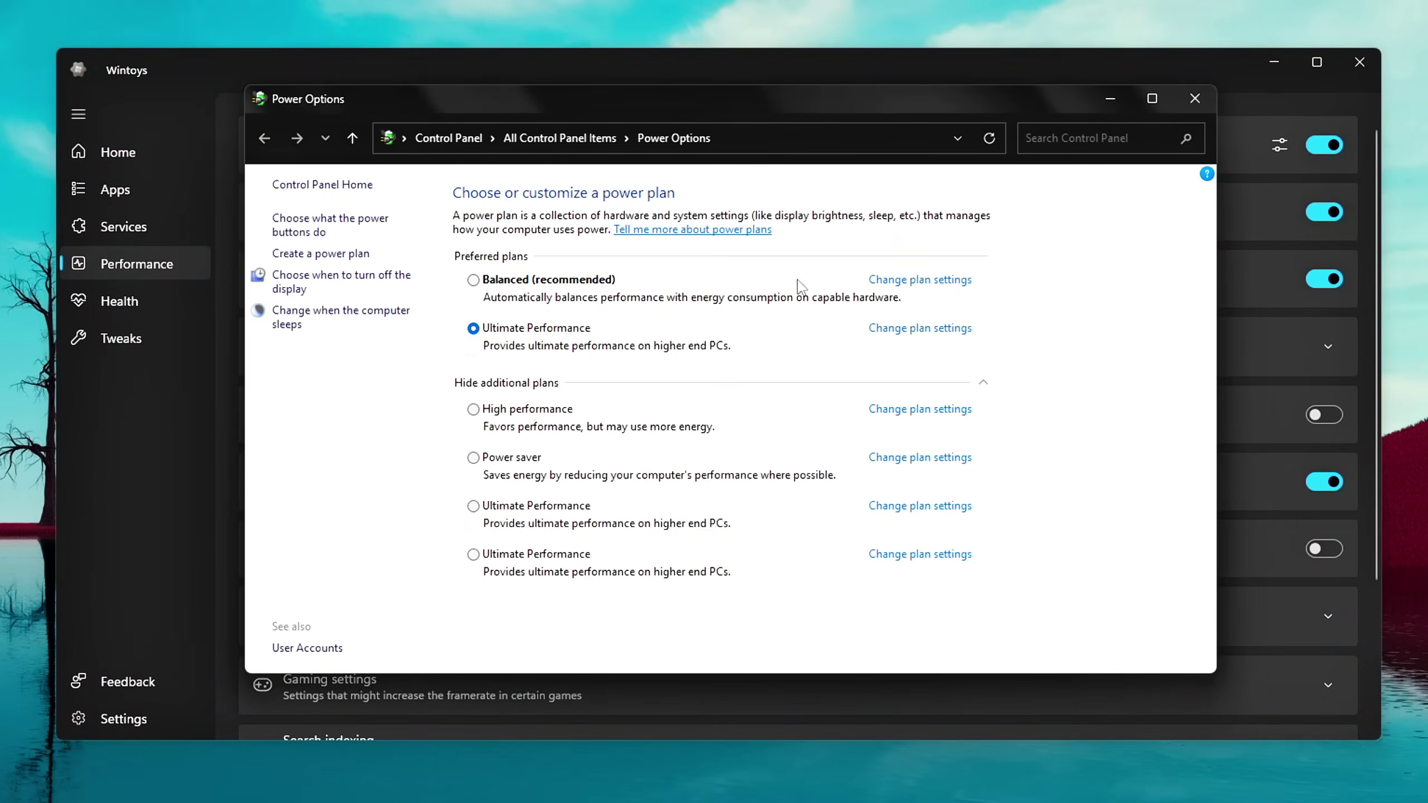
click(1195, 97)
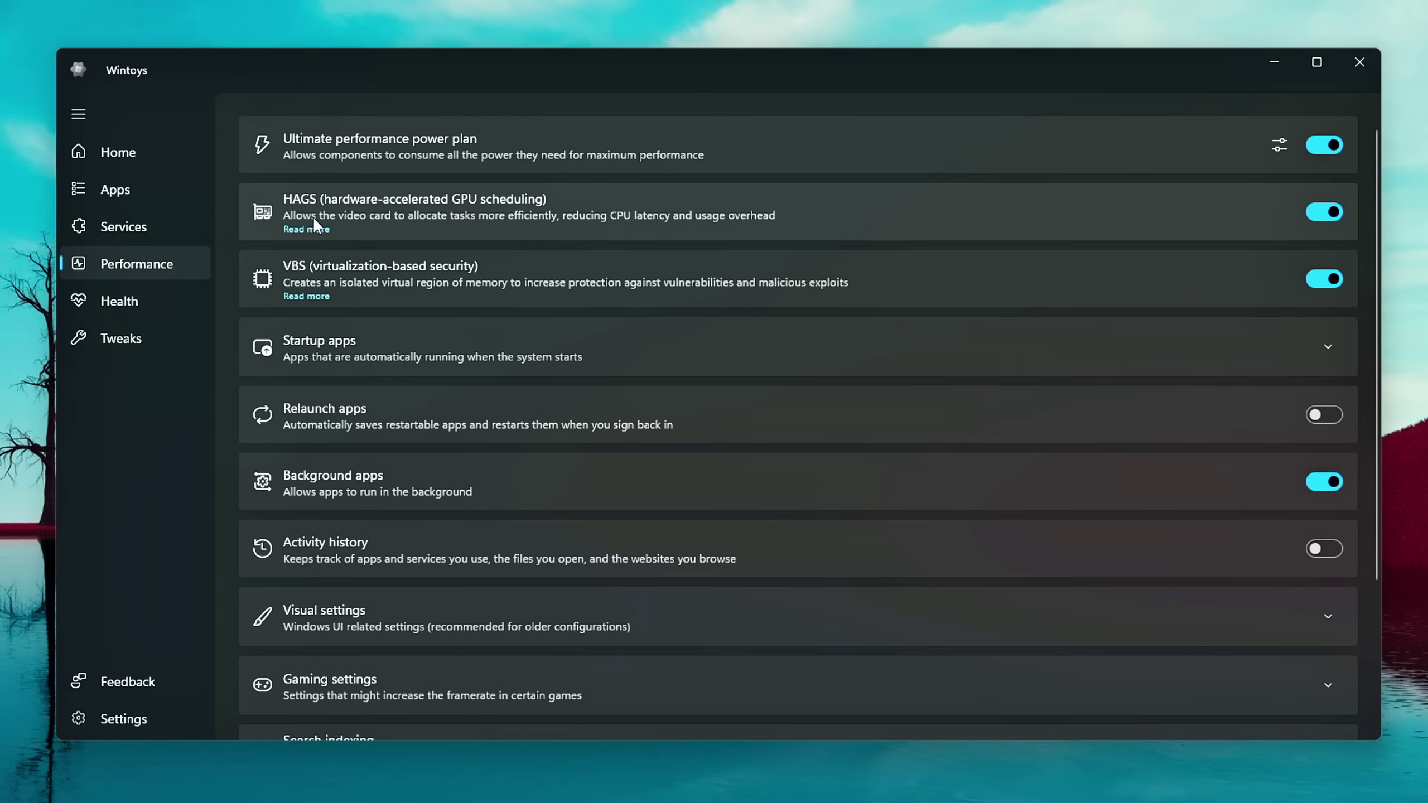
click(1328, 212)
Disable TimerResolution and Microsoft Teams in the Startup apps list, and collapse the list.
click(596, 353)
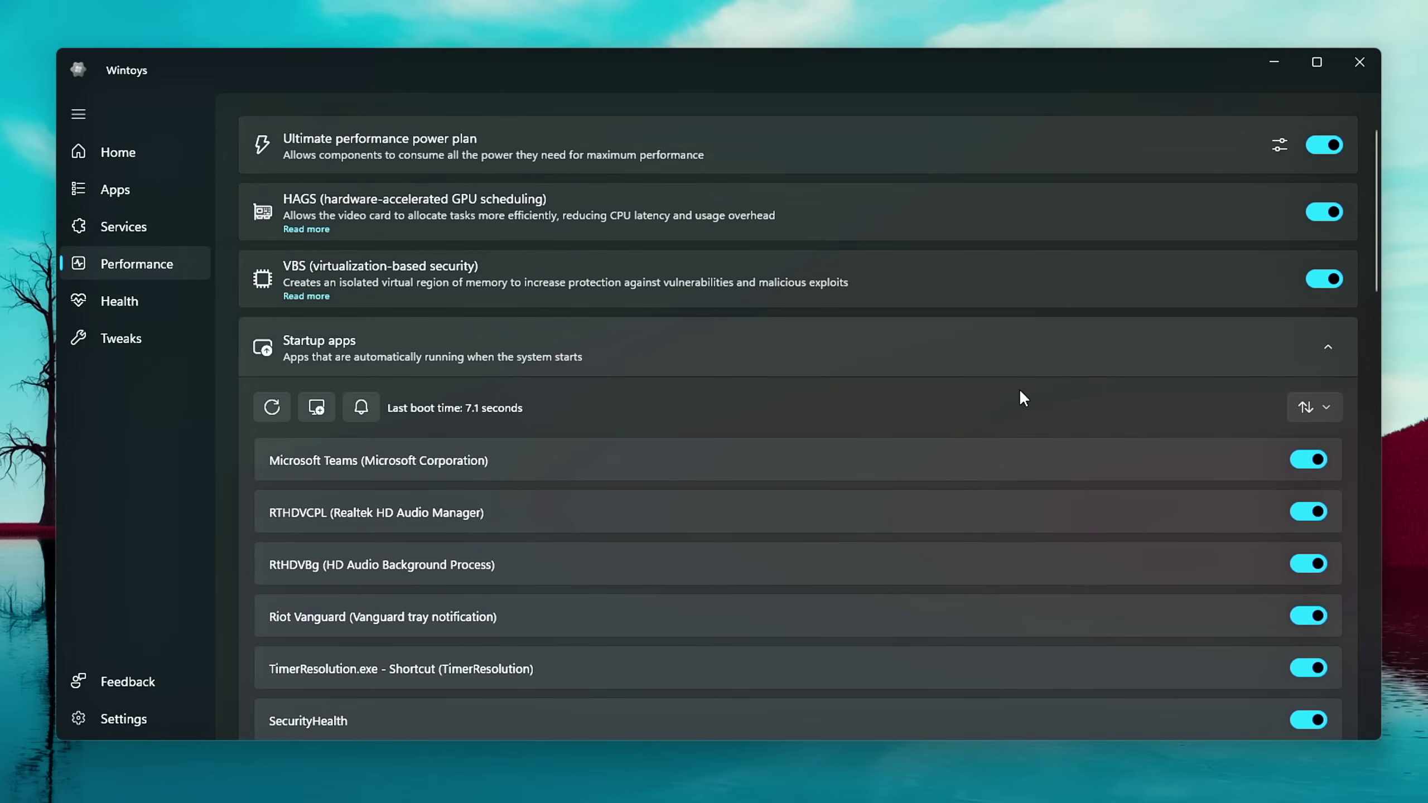
drag(1379, 245, 1386, 323)
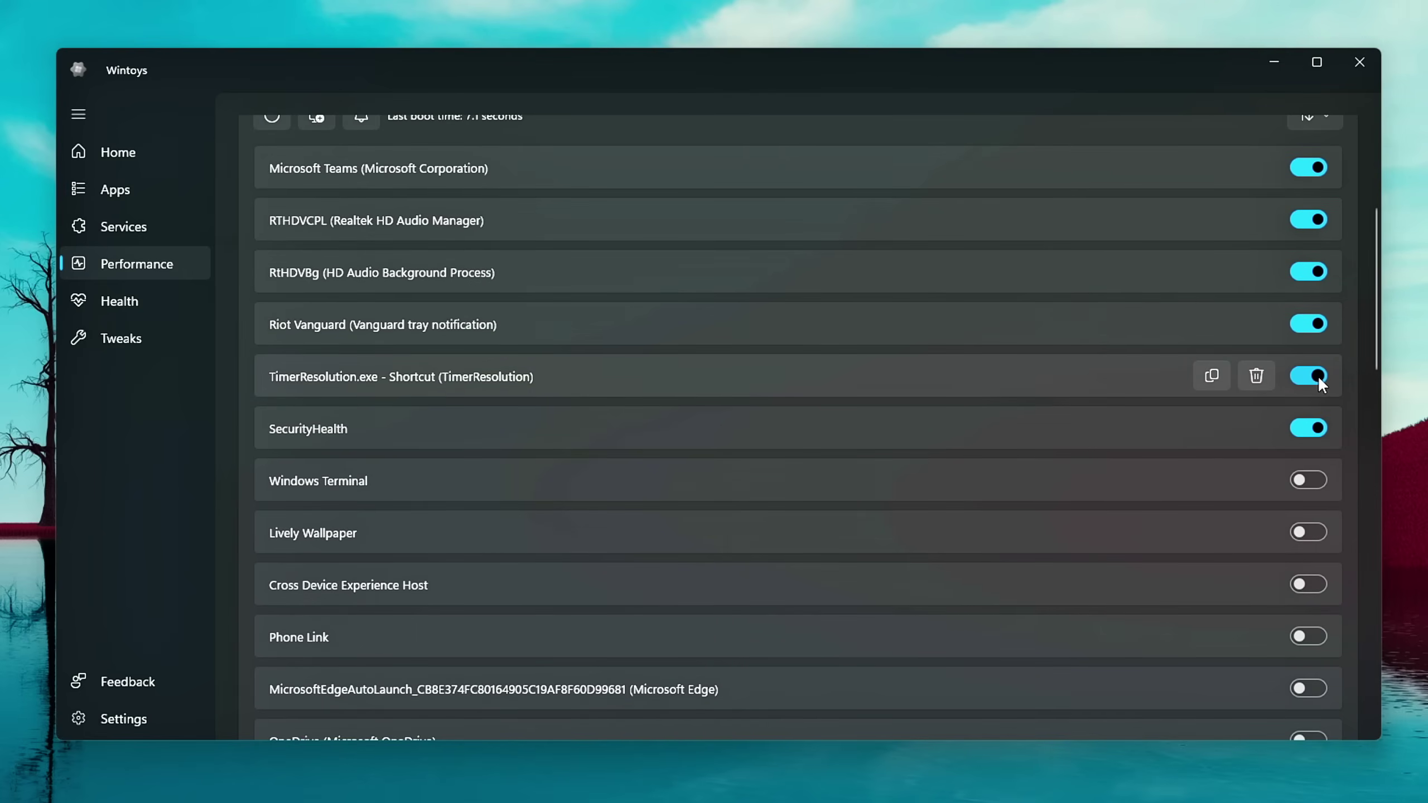
click(1318, 375)
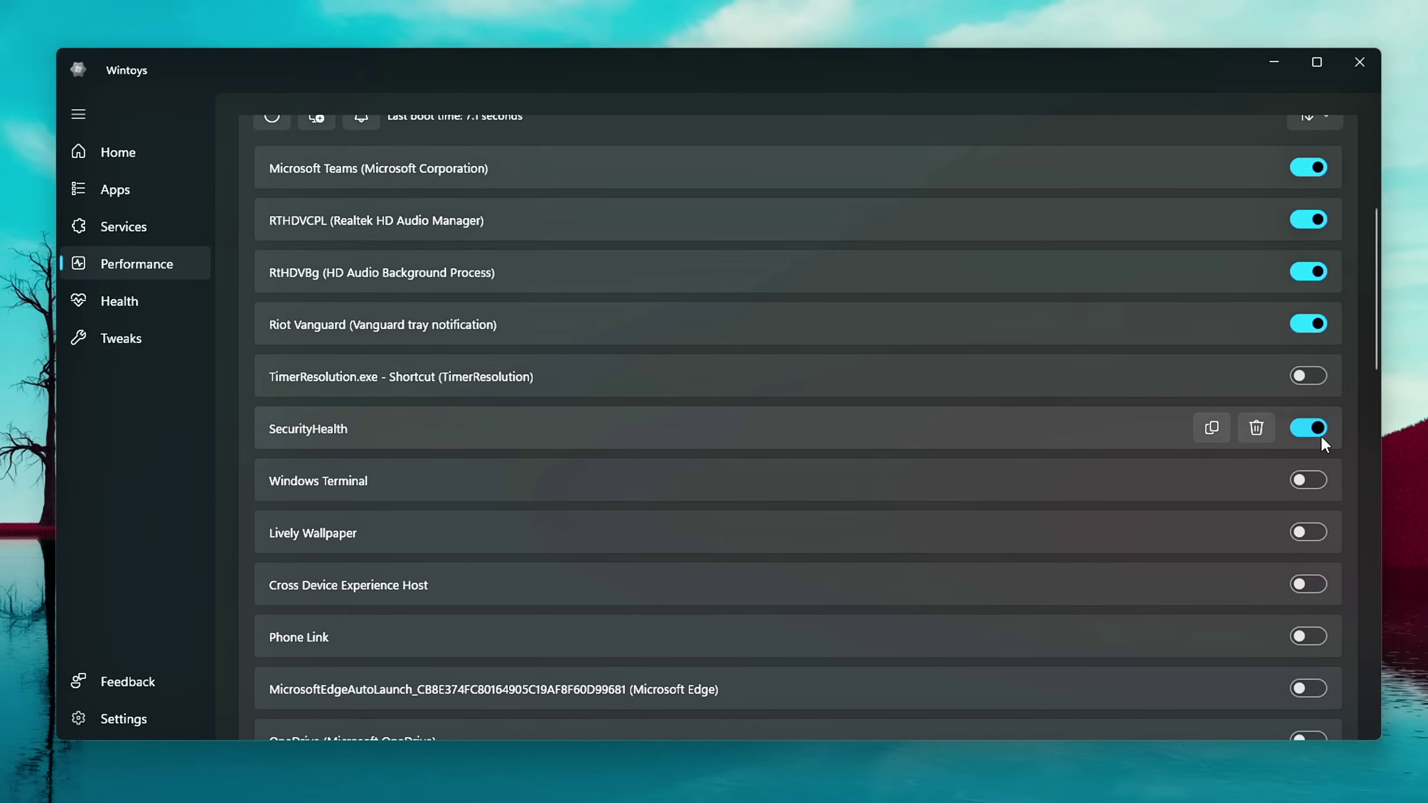
click(1323, 166)
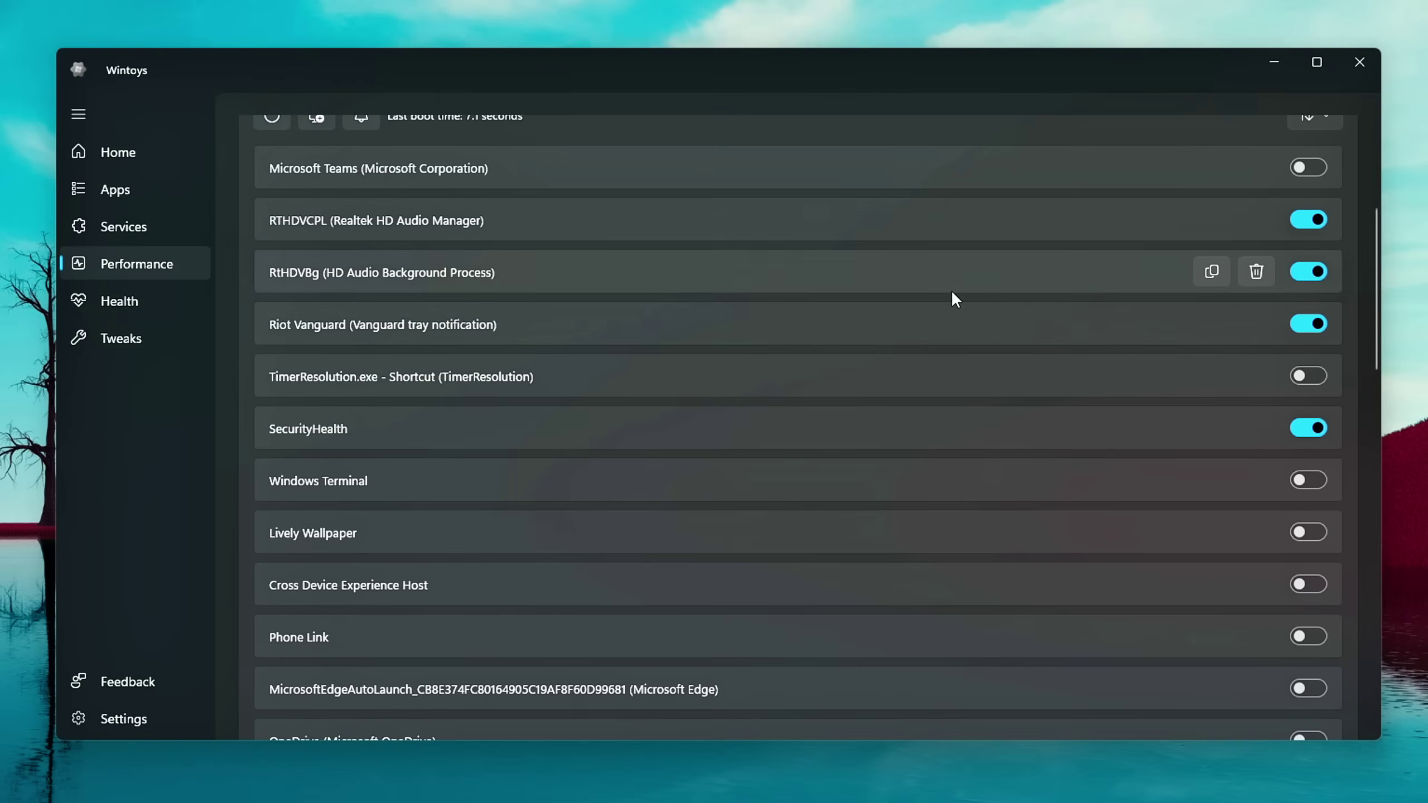
scroll(1012, 354, down, 2)
scroll(869, 394, up, 4)
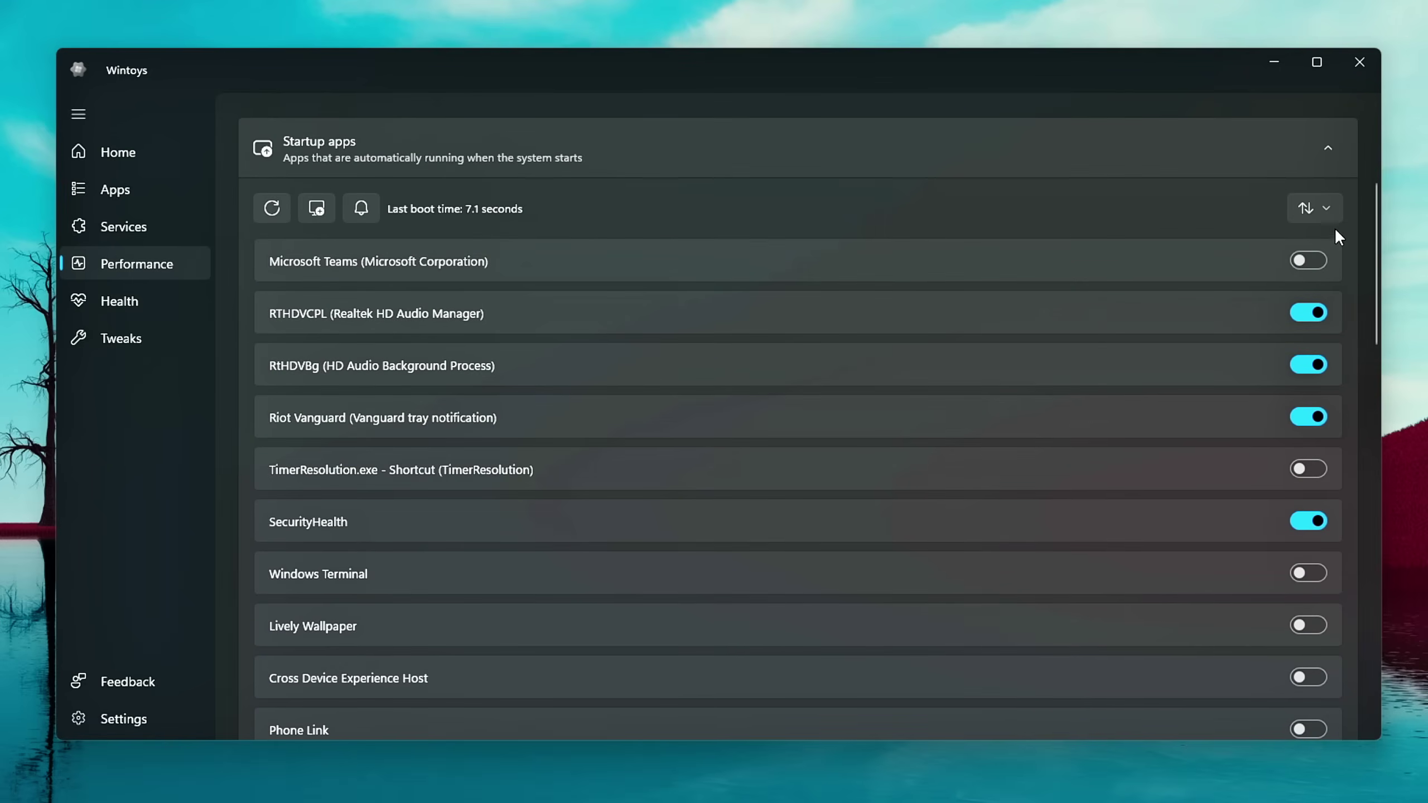
click(1327, 149)
scroll(1237, 365, up, 1)
Turn on the visual setting Adjust visual effects for best performance.
click(1329, 462)
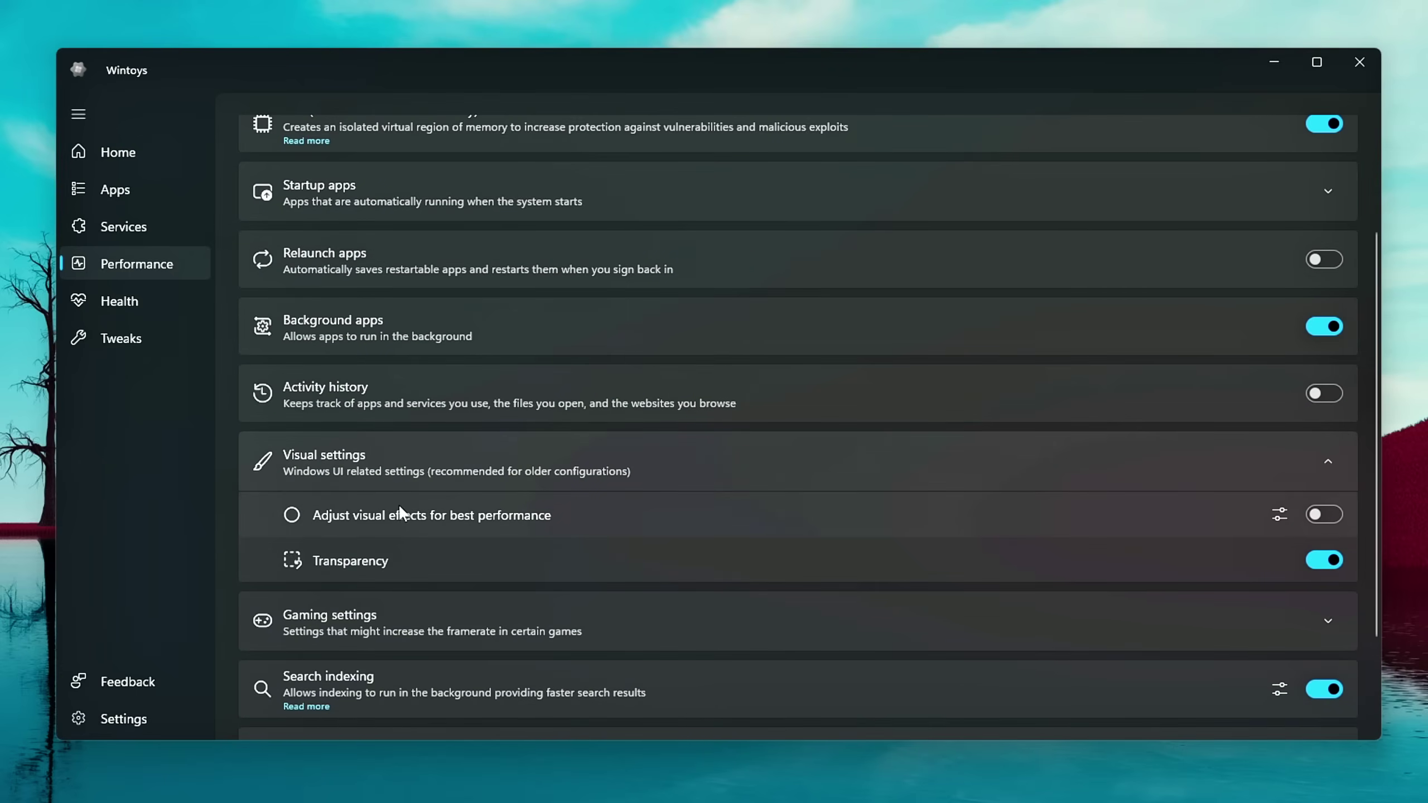
click(1325, 516)
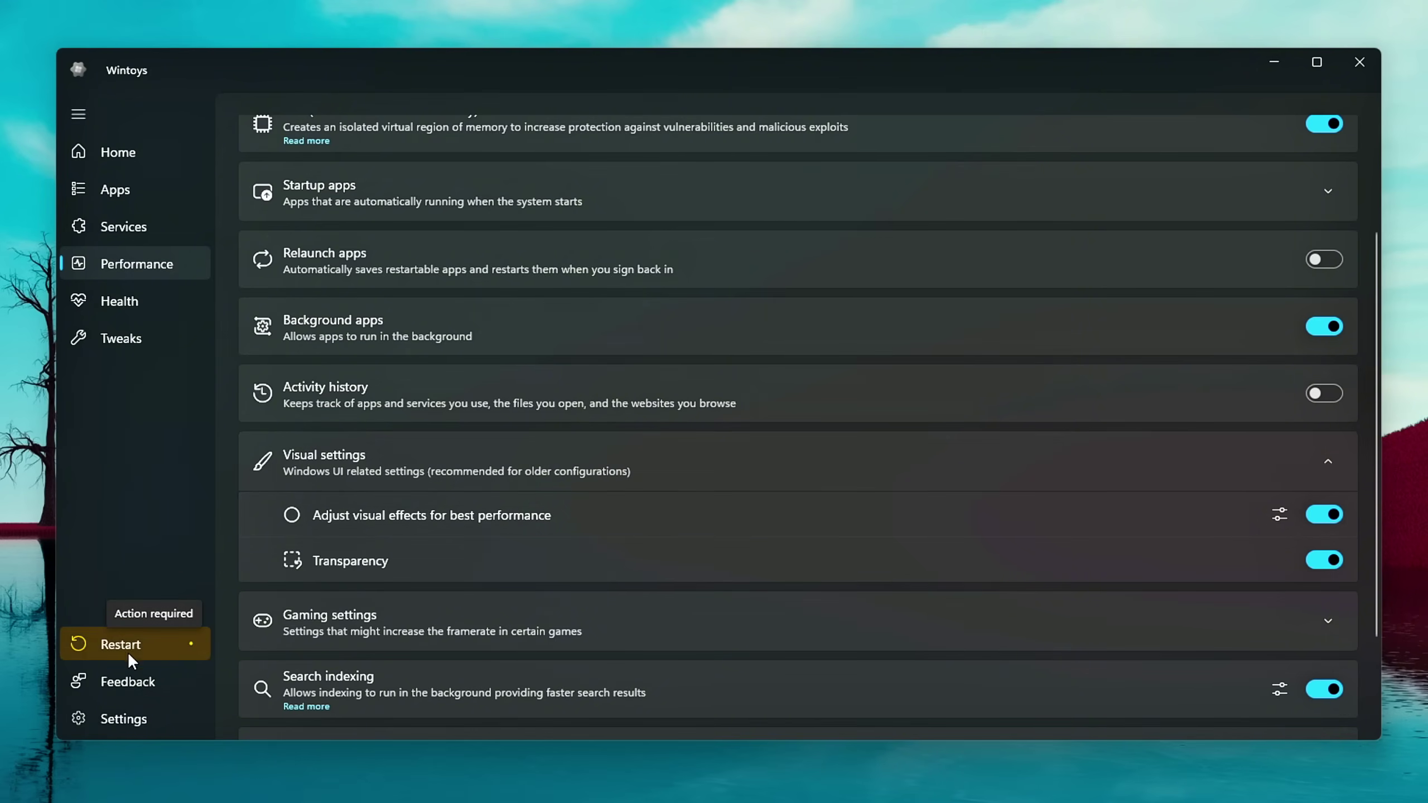
Turn off Search indexing and Background apps in the Performance settings.
scroll(1372, 498, down, 1)
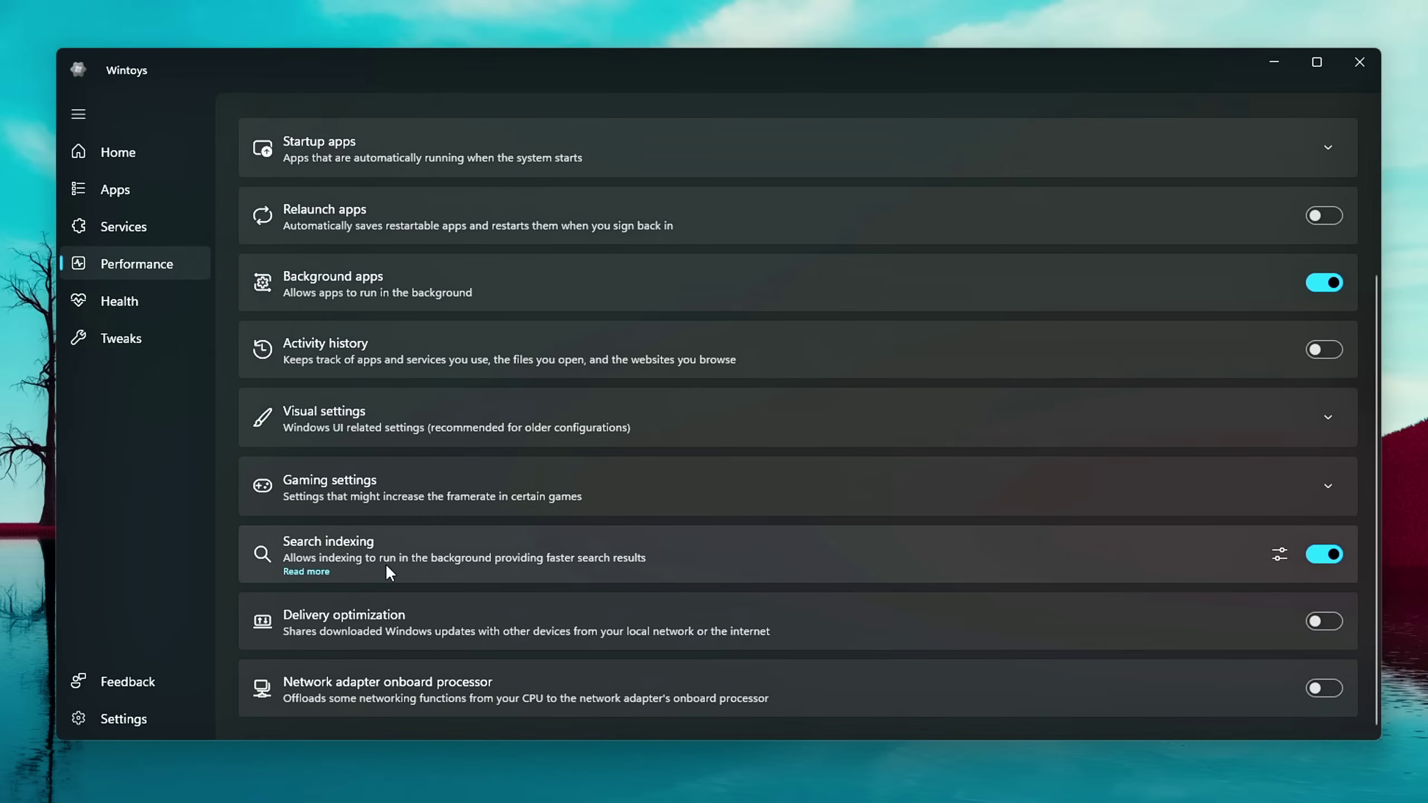
click(1331, 553)
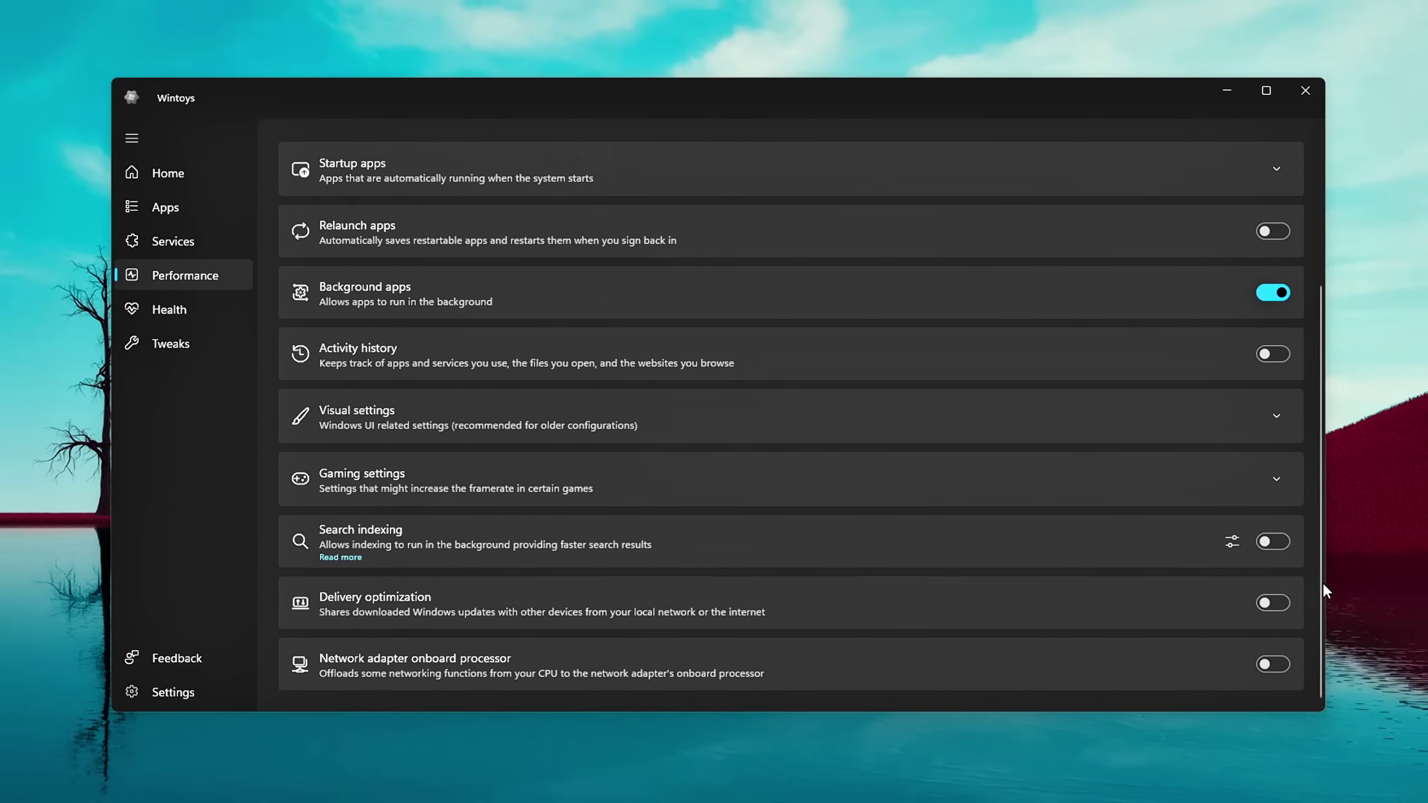
scroll(1303, 507, up, 3)
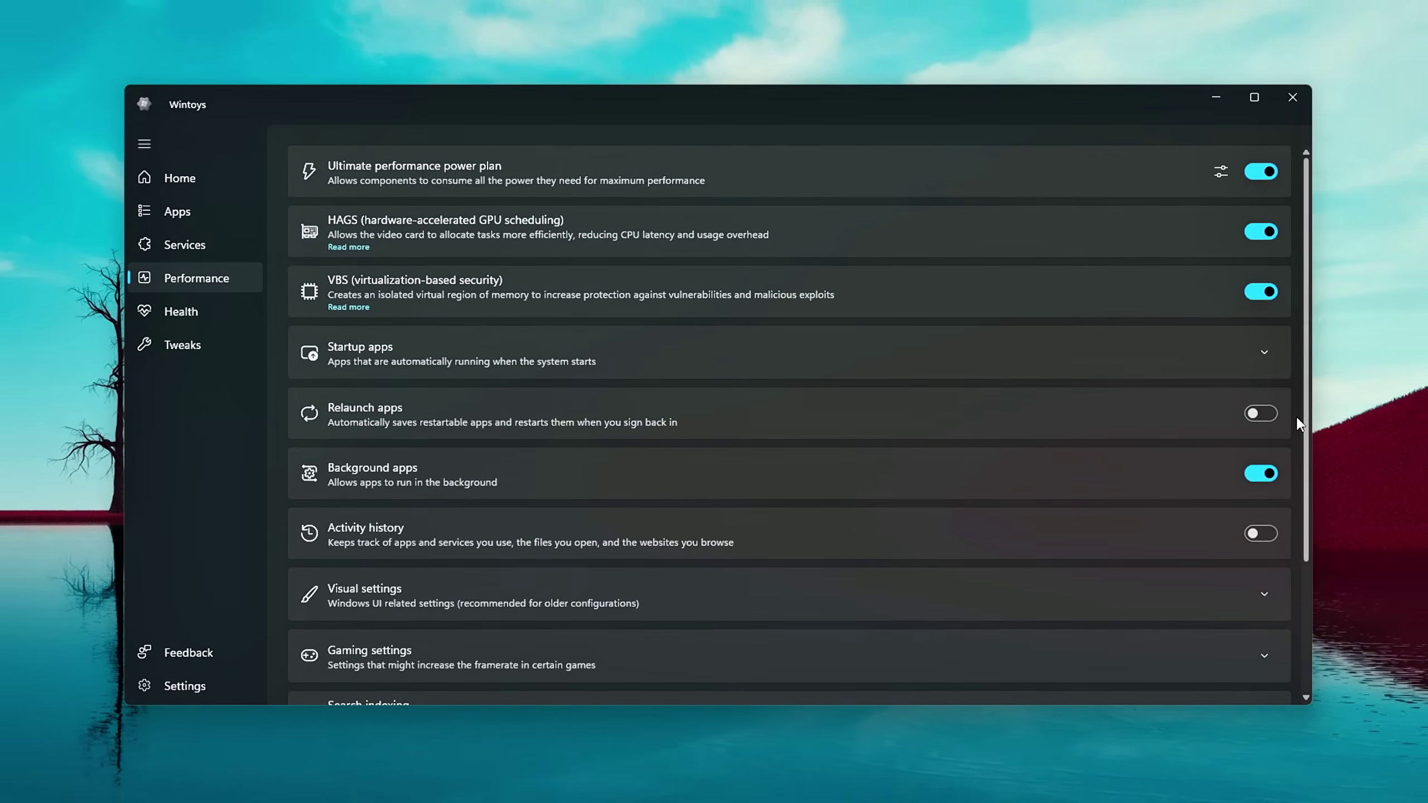
scroll(1293, 444, down, 2)
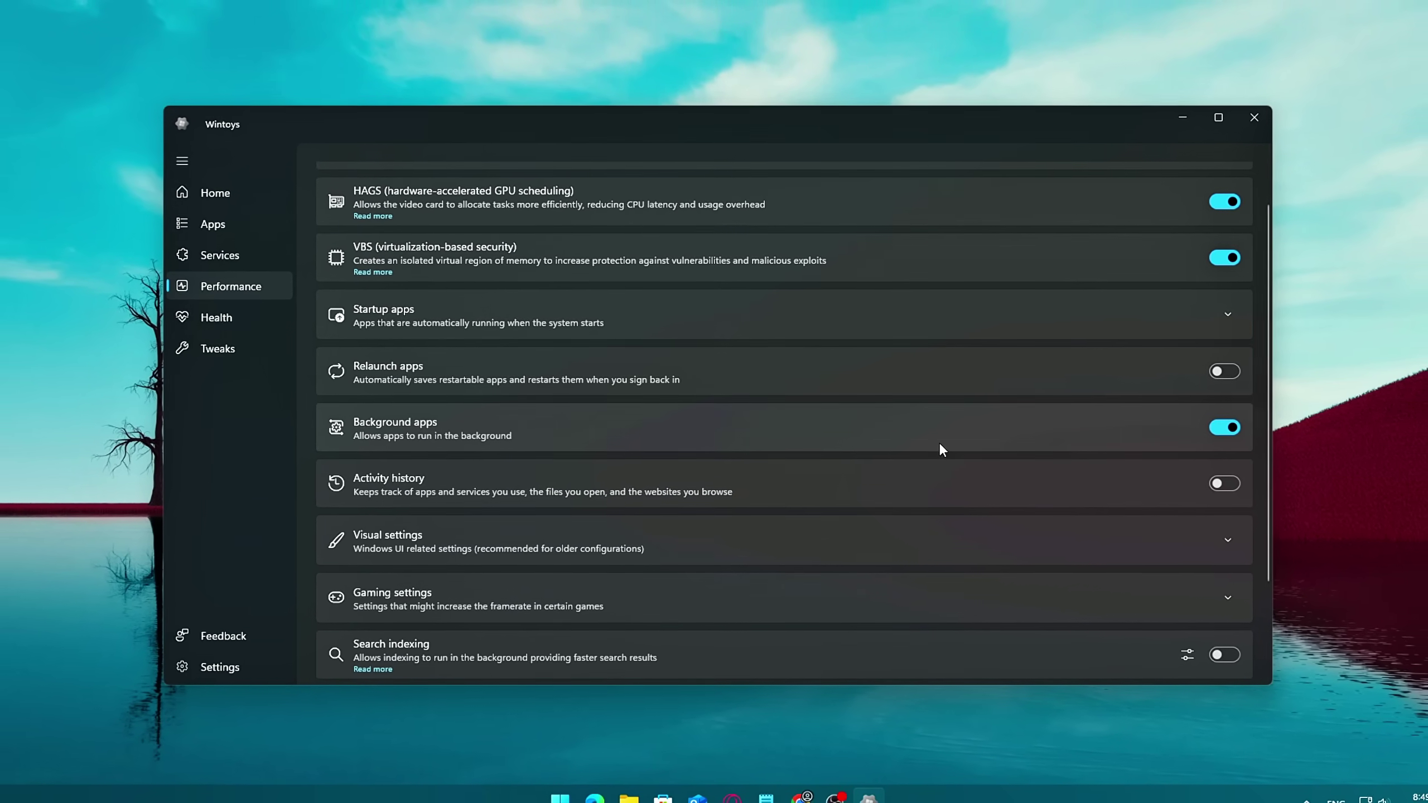
click(1226, 427)
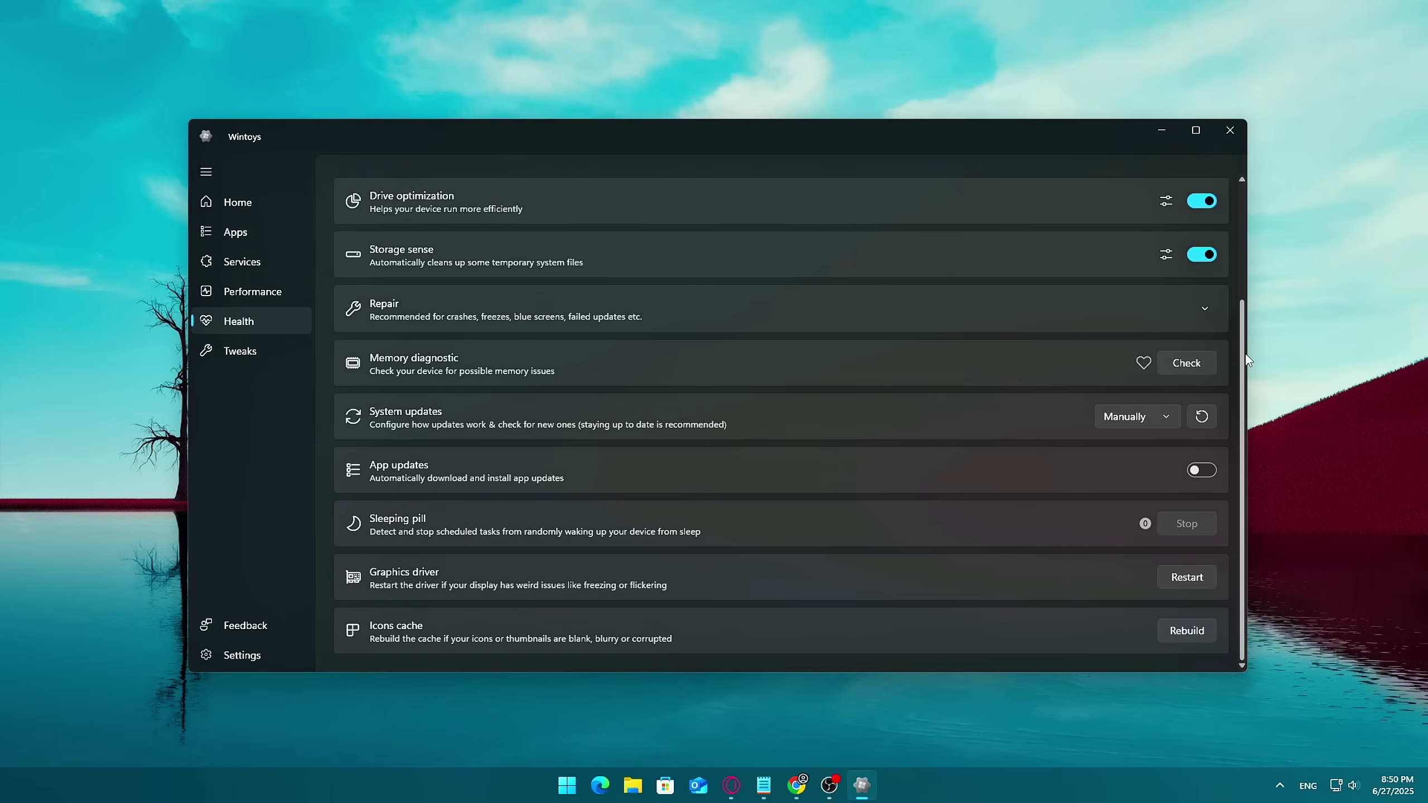
Turn on Hibernation in the Health settings, inspect its hiberfil.sys size value, and turn Hibernation off again.
drag(1232, 298, 1227, 139)
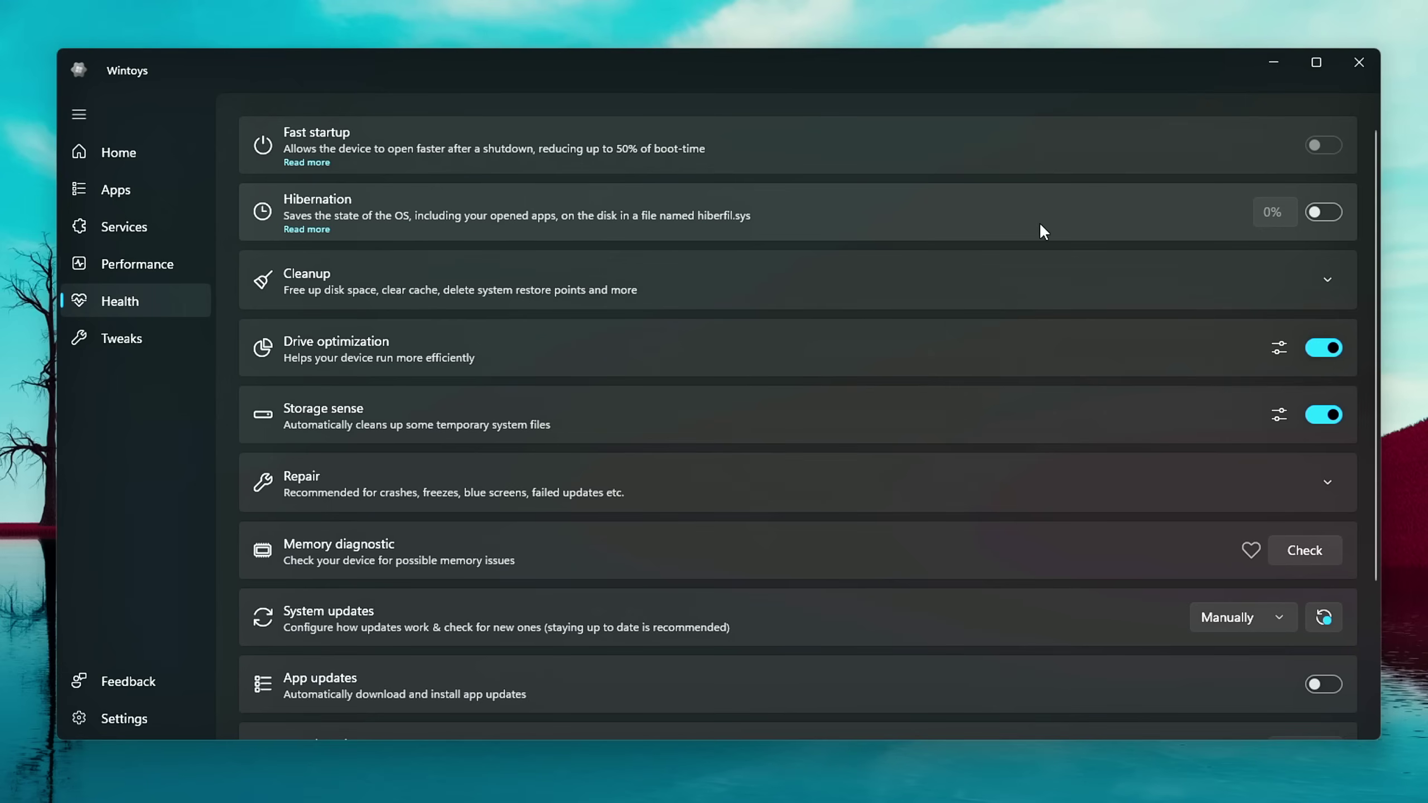
click(1331, 214)
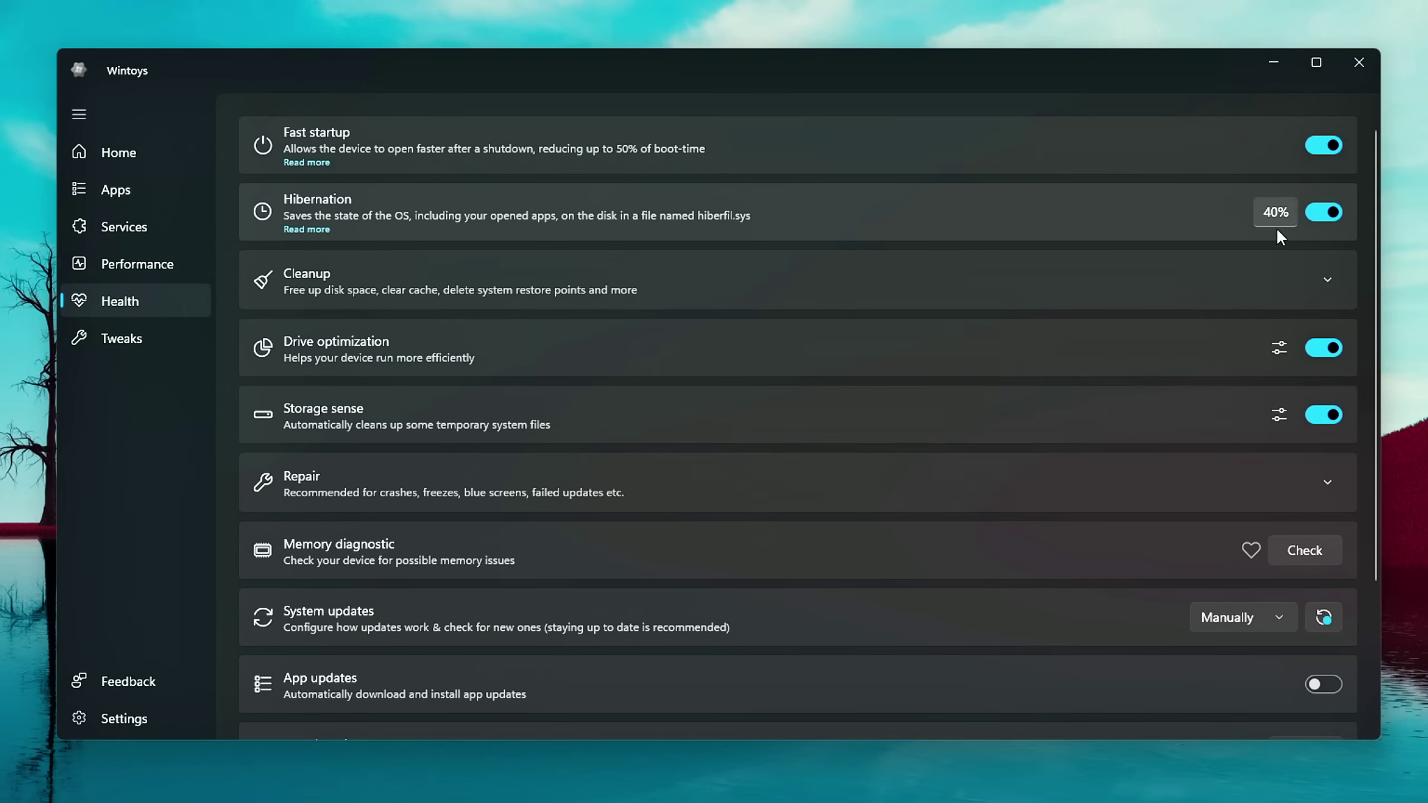
click(1275, 210)
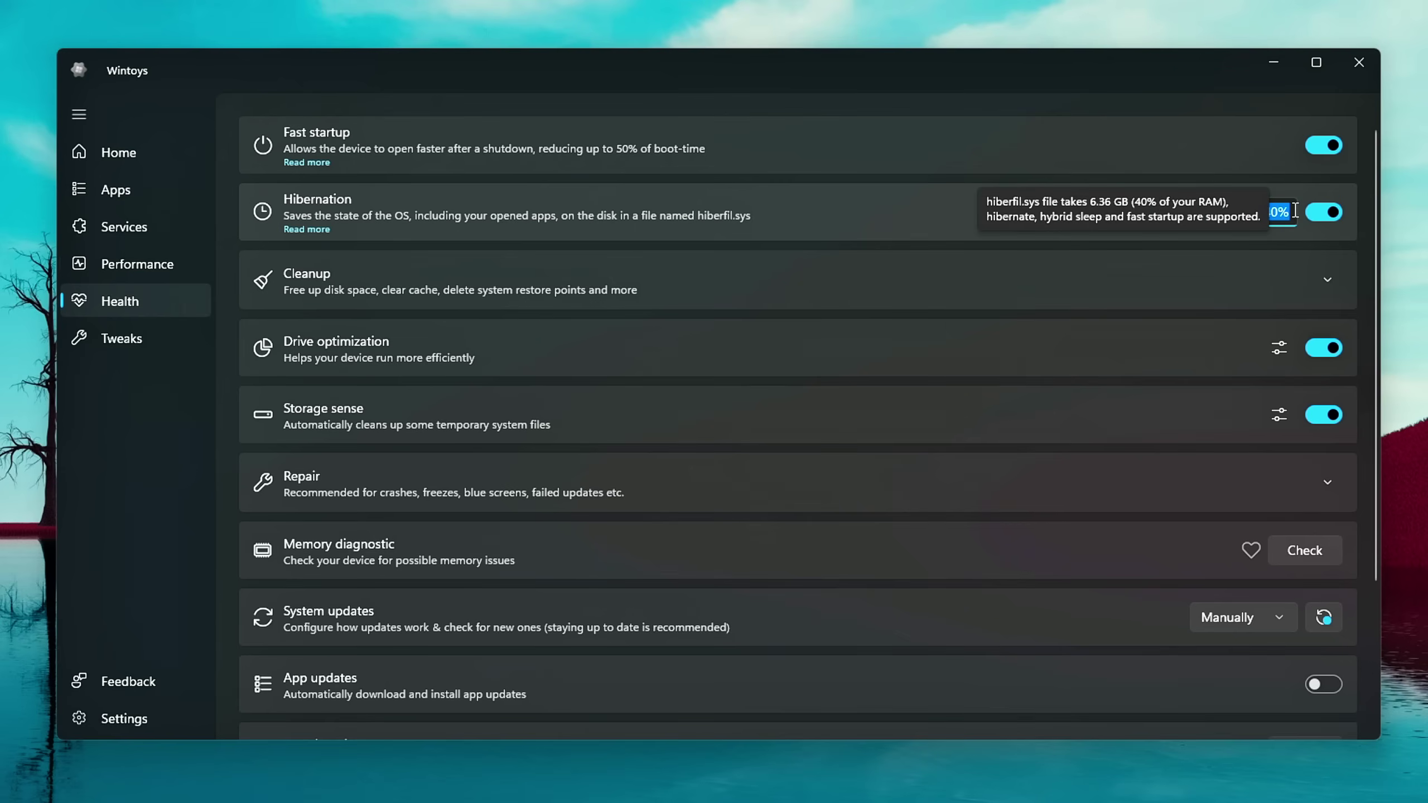
click(1324, 212)
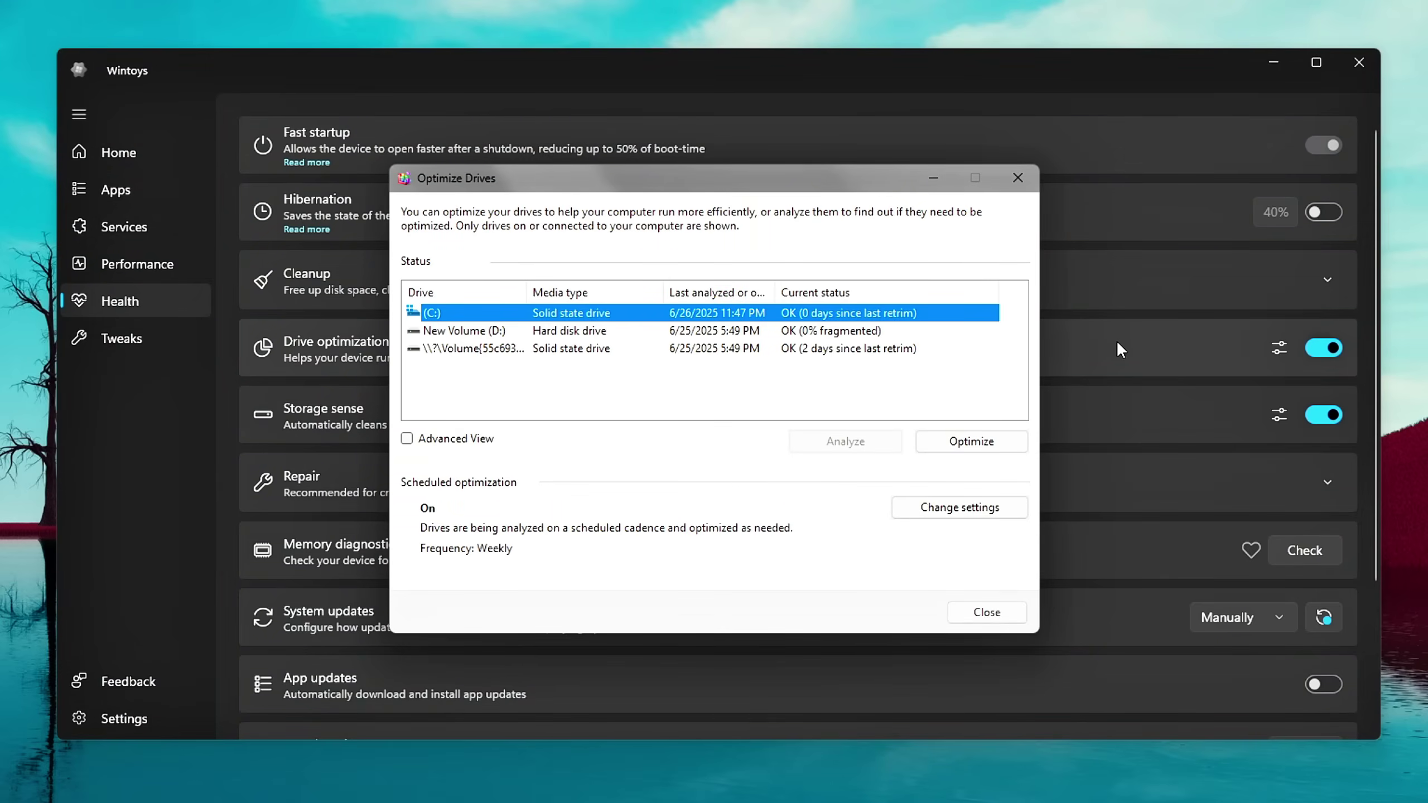
Look over the Optimize Drives window and the Windows Memory Diagnostic options, closing both without running anything.
click(1018, 178)
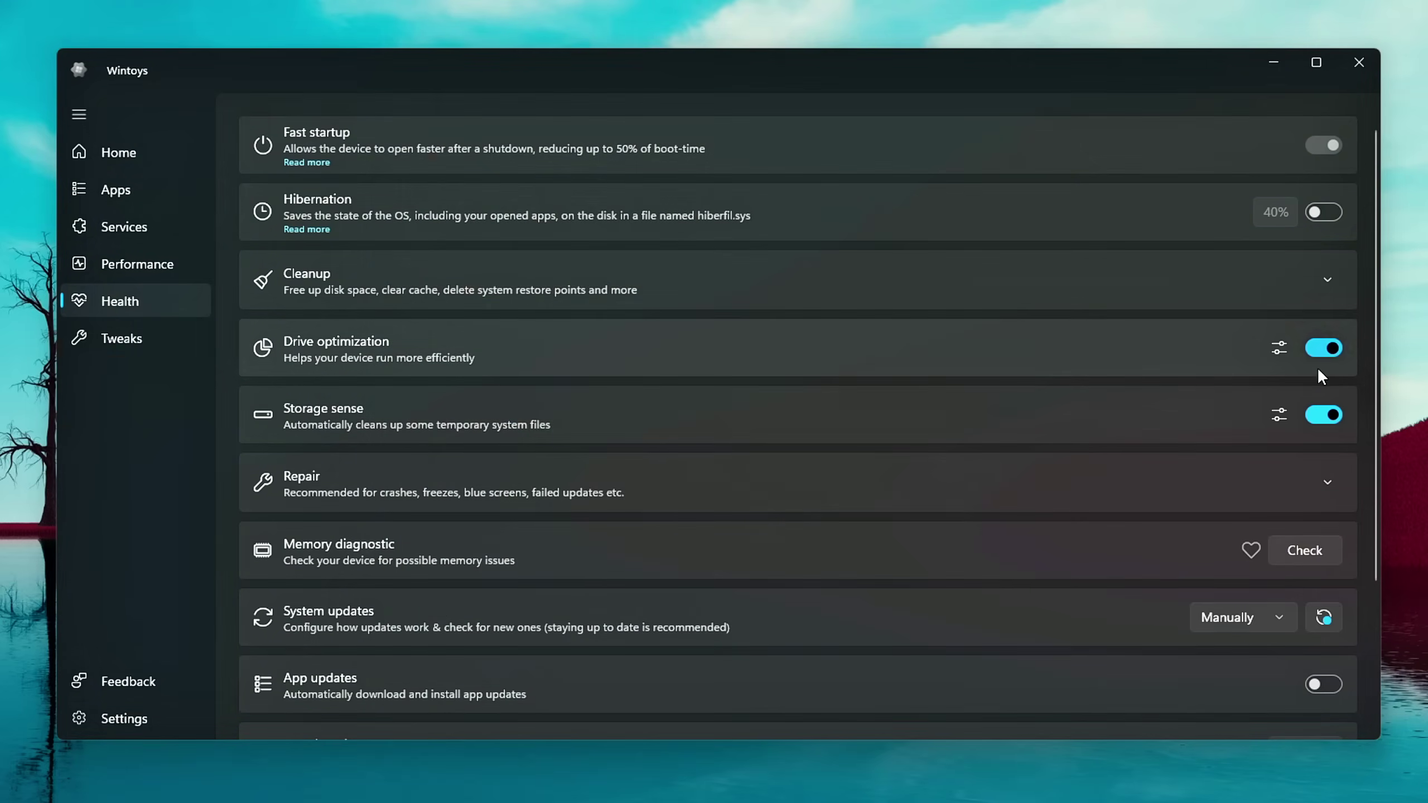
click(1319, 351)
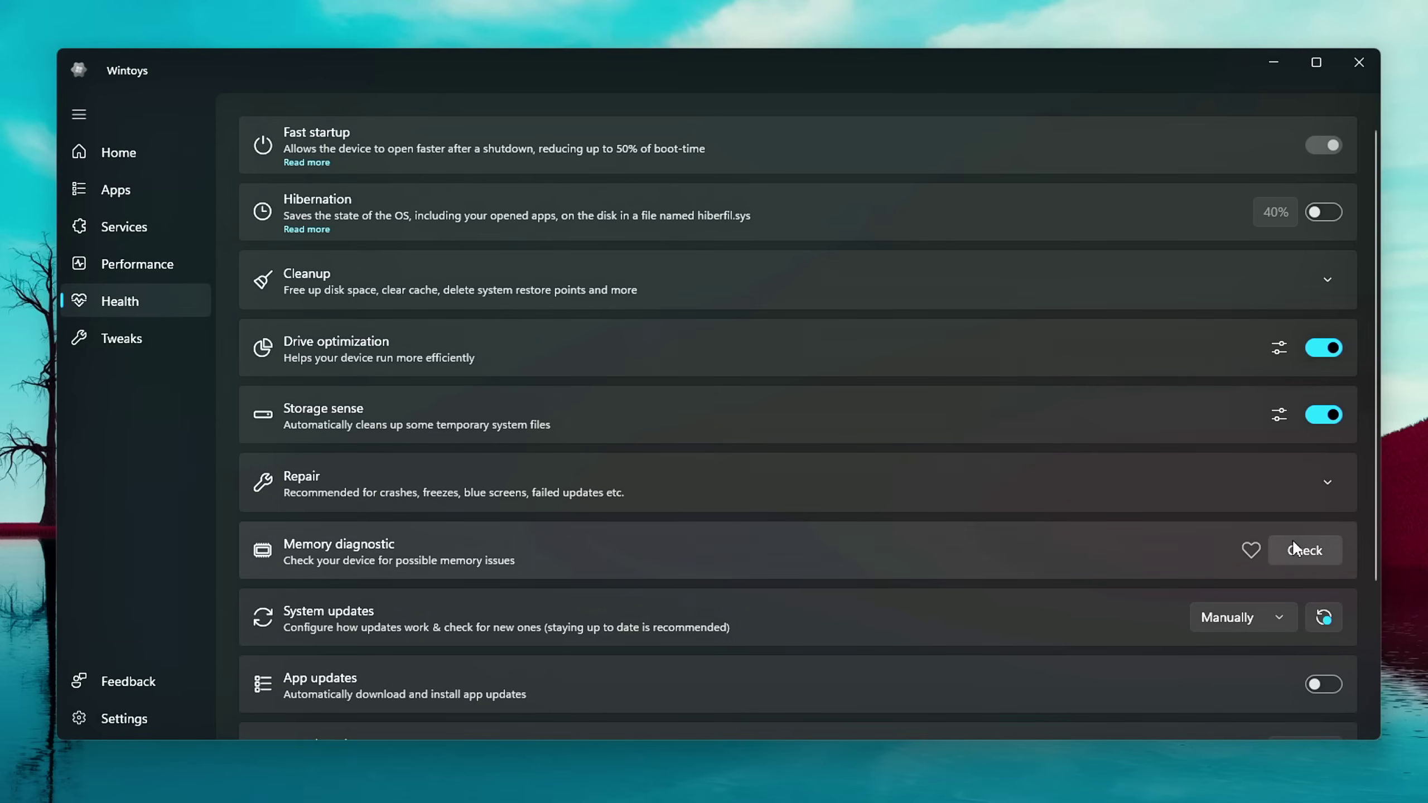
scroll(614, 510, down, 2)
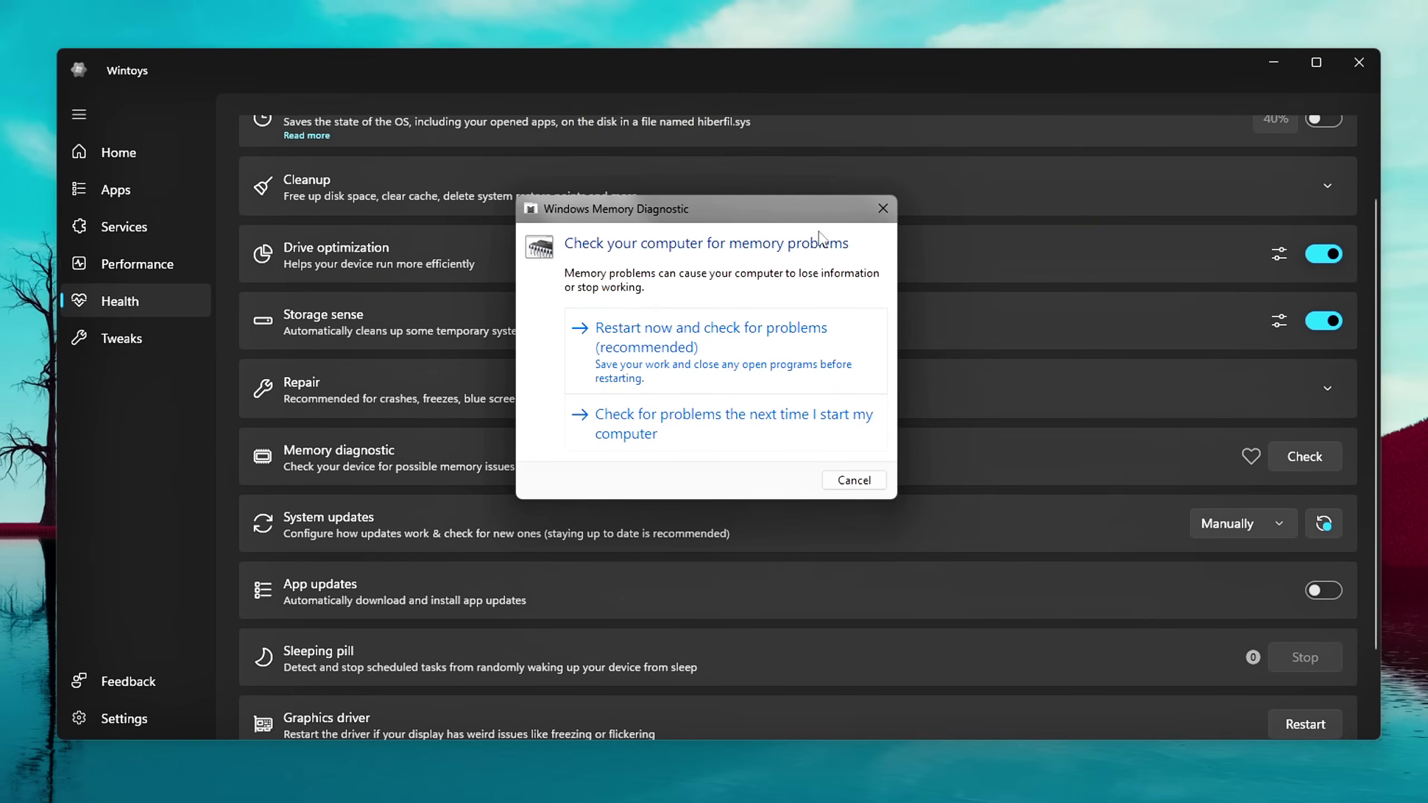
click(883, 212)
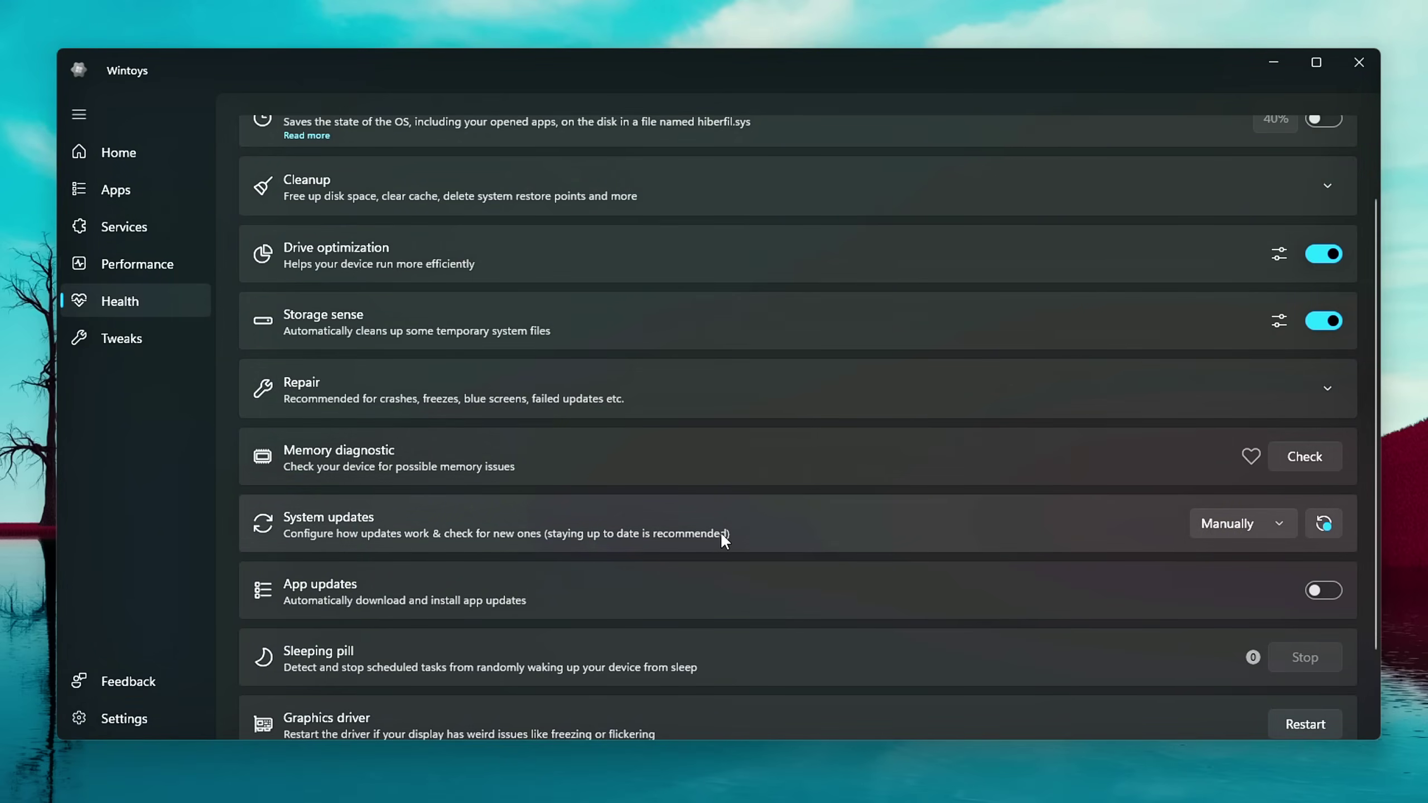
Try the Junk cleanup and clear the entire File Explorer history from the Cleanup options.
scroll(1106, 288, up, 3)
click(1328, 279)
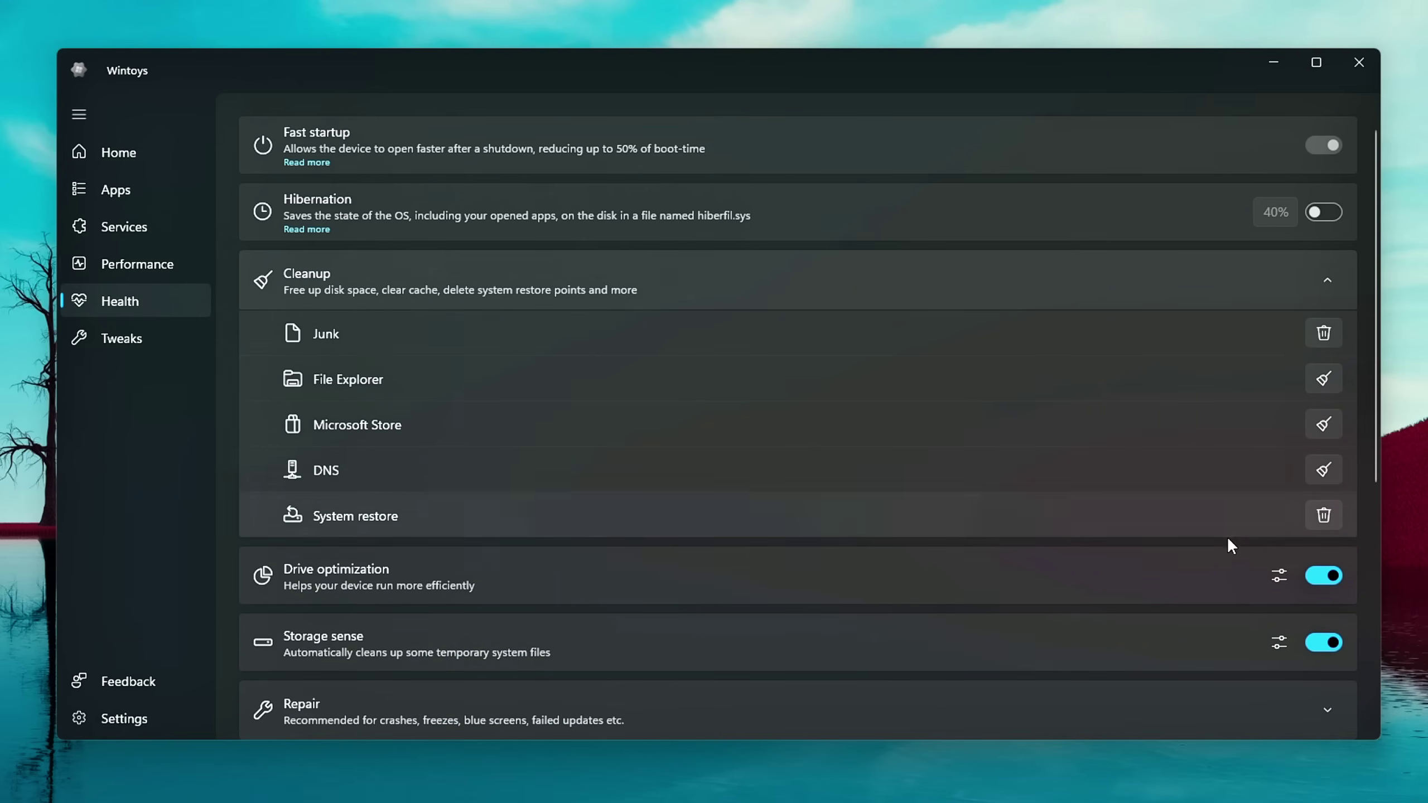
click(1324, 333)
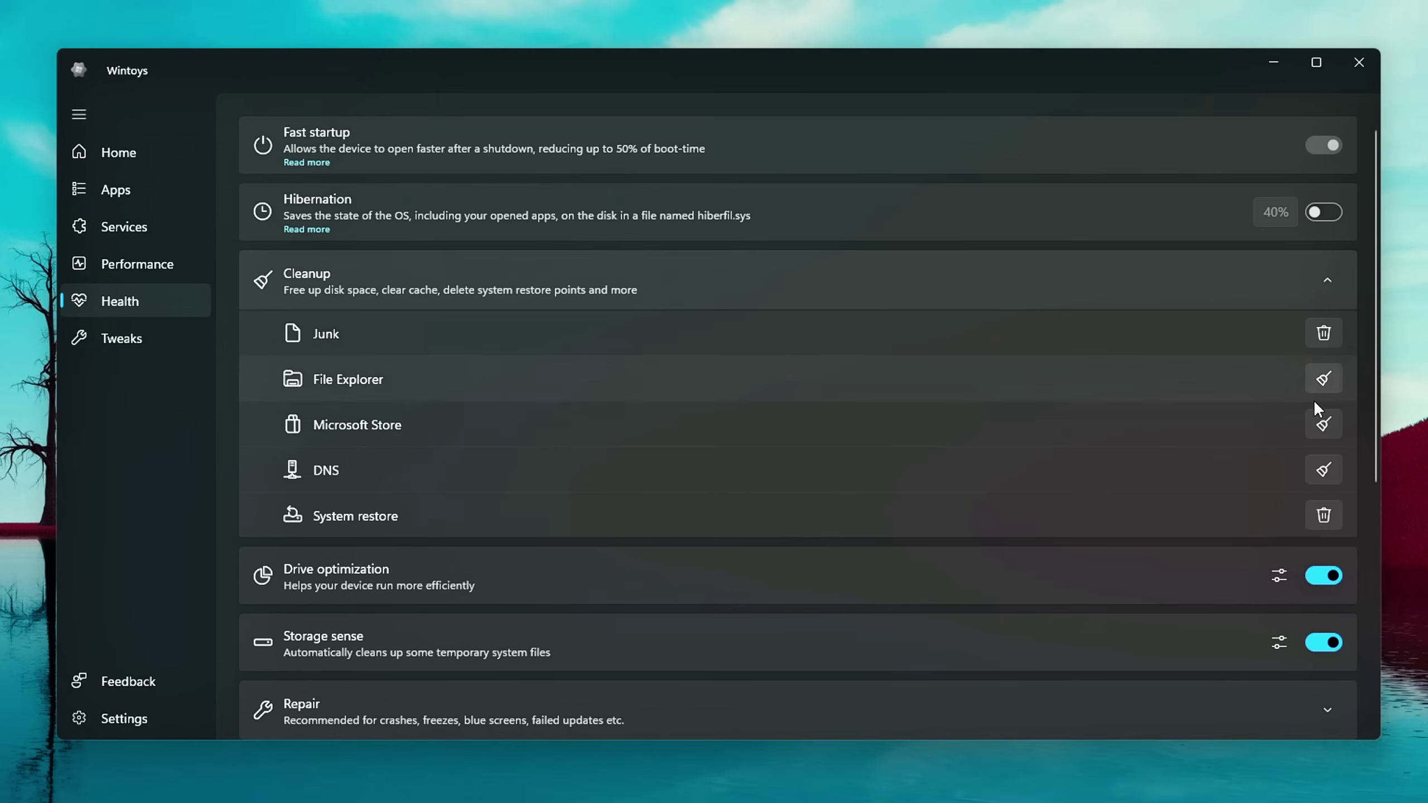
click(1323, 380)
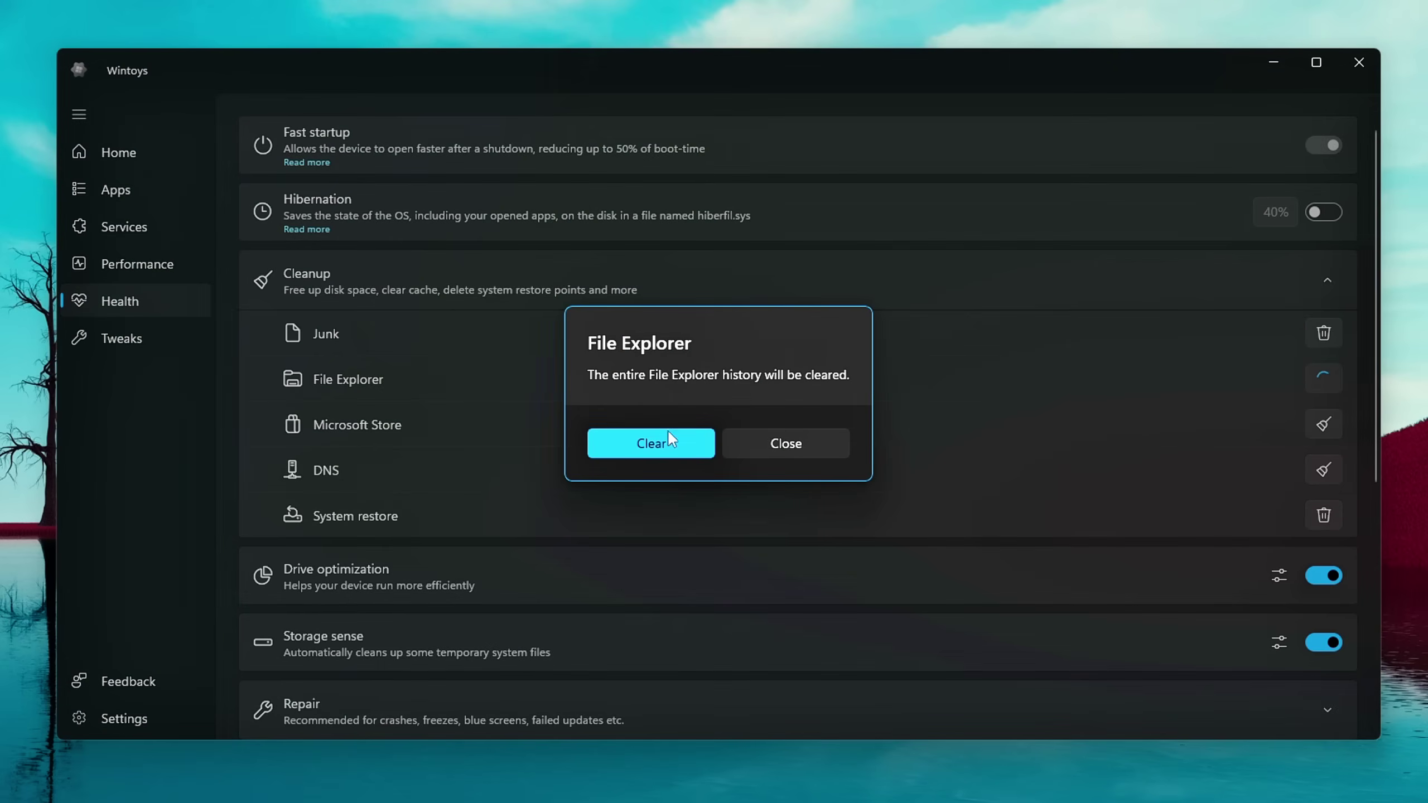
click(656, 445)
Clear the Microsoft Store cache and flush the DNS cache, dismissing the resulting notifications.
click(1337, 427)
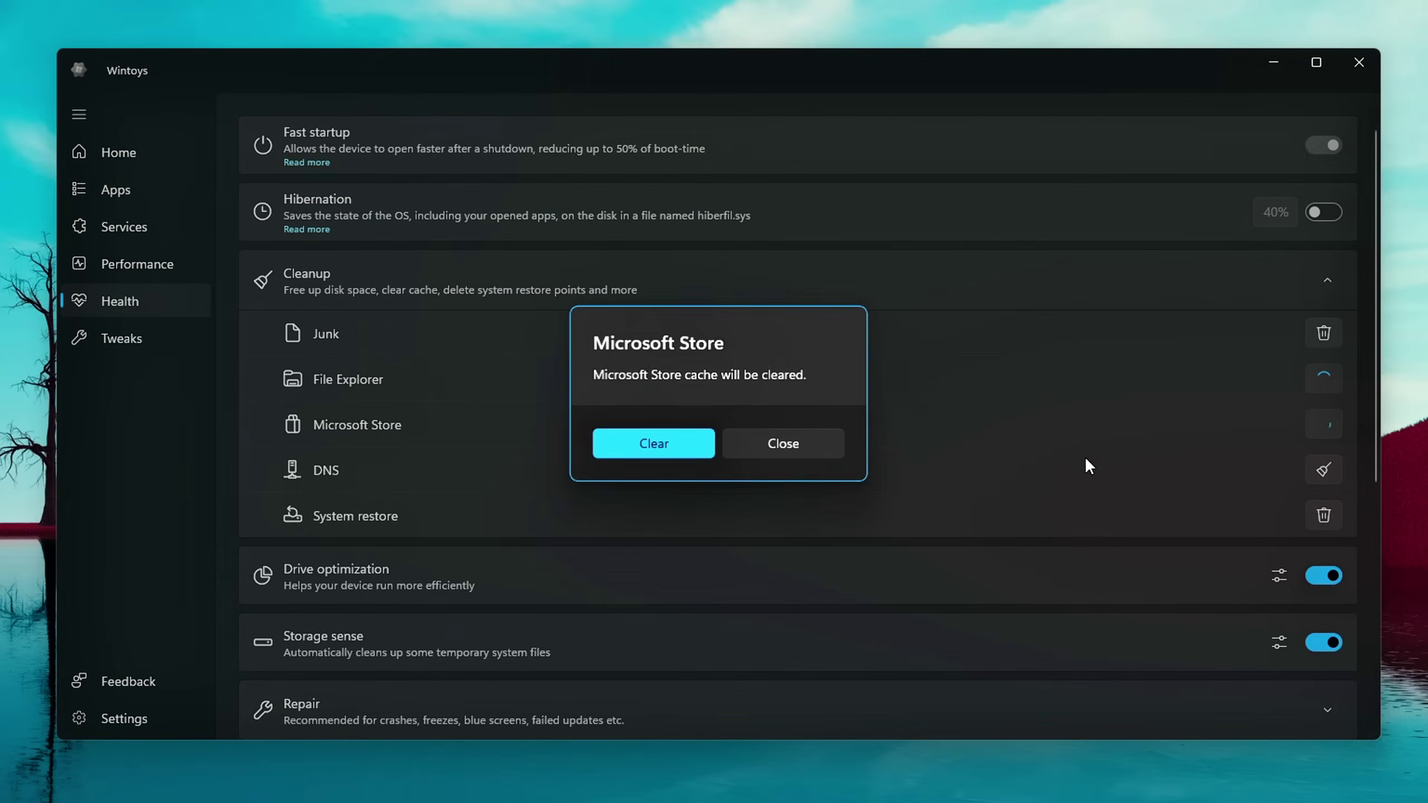
click(686, 446)
click(1324, 472)
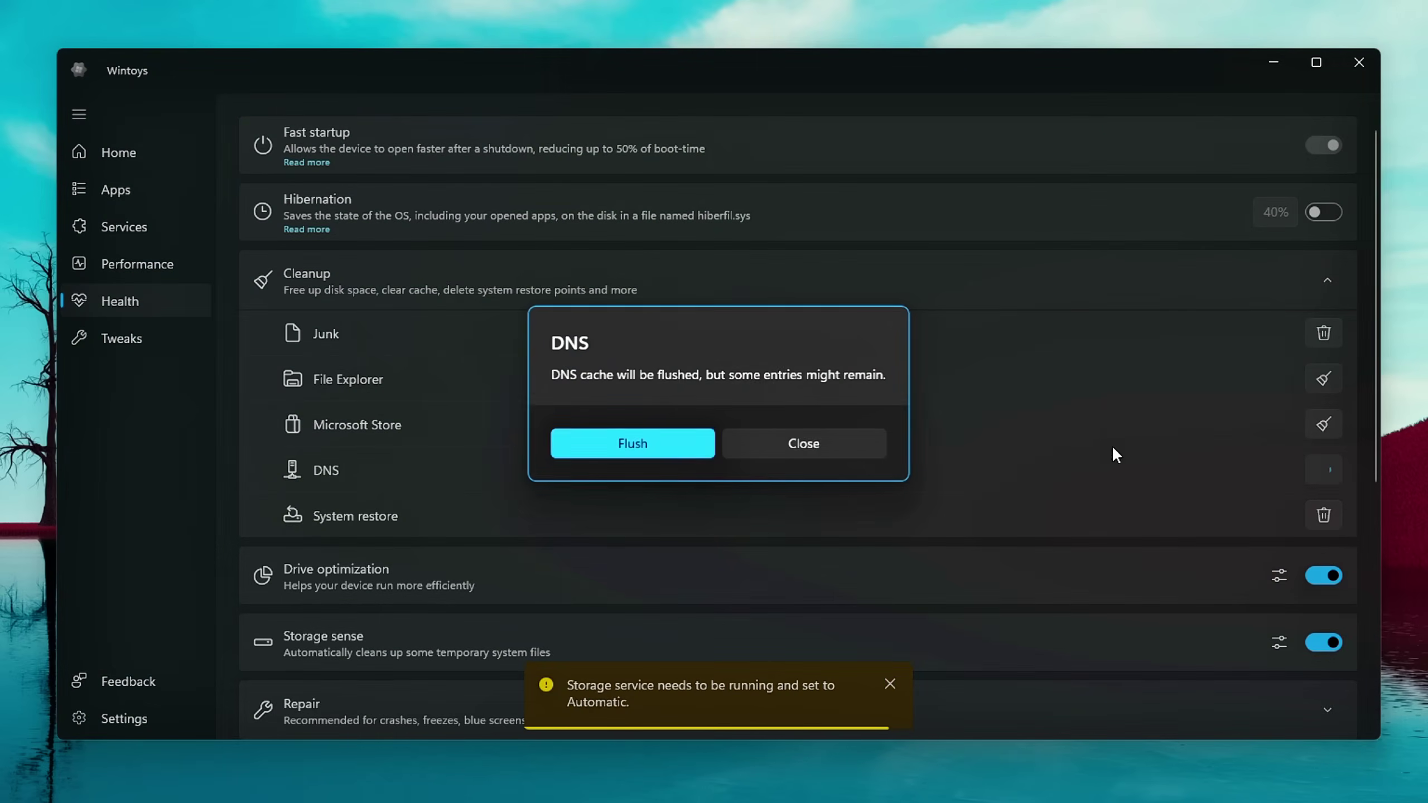
click(652, 442)
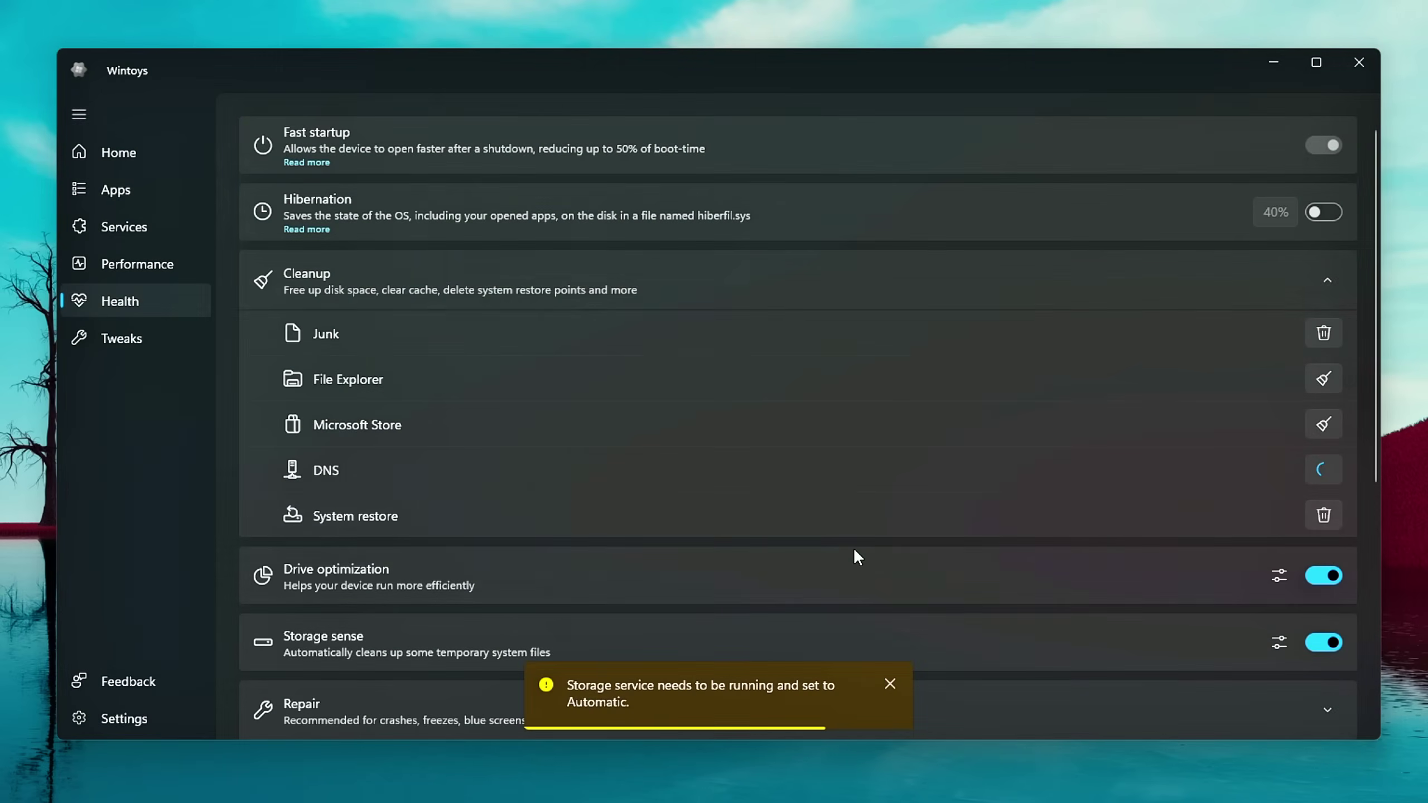
click(887, 681)
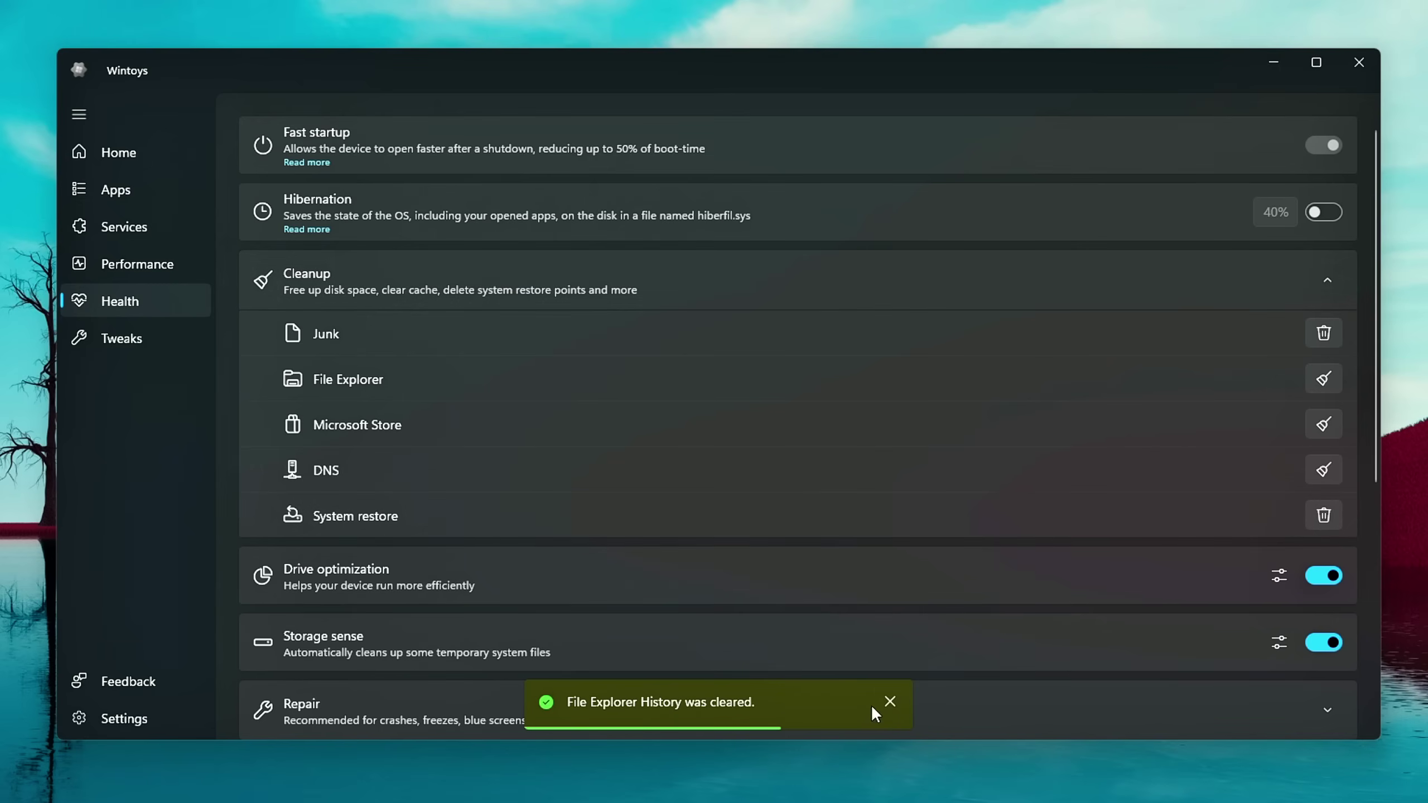
click(899, 709)
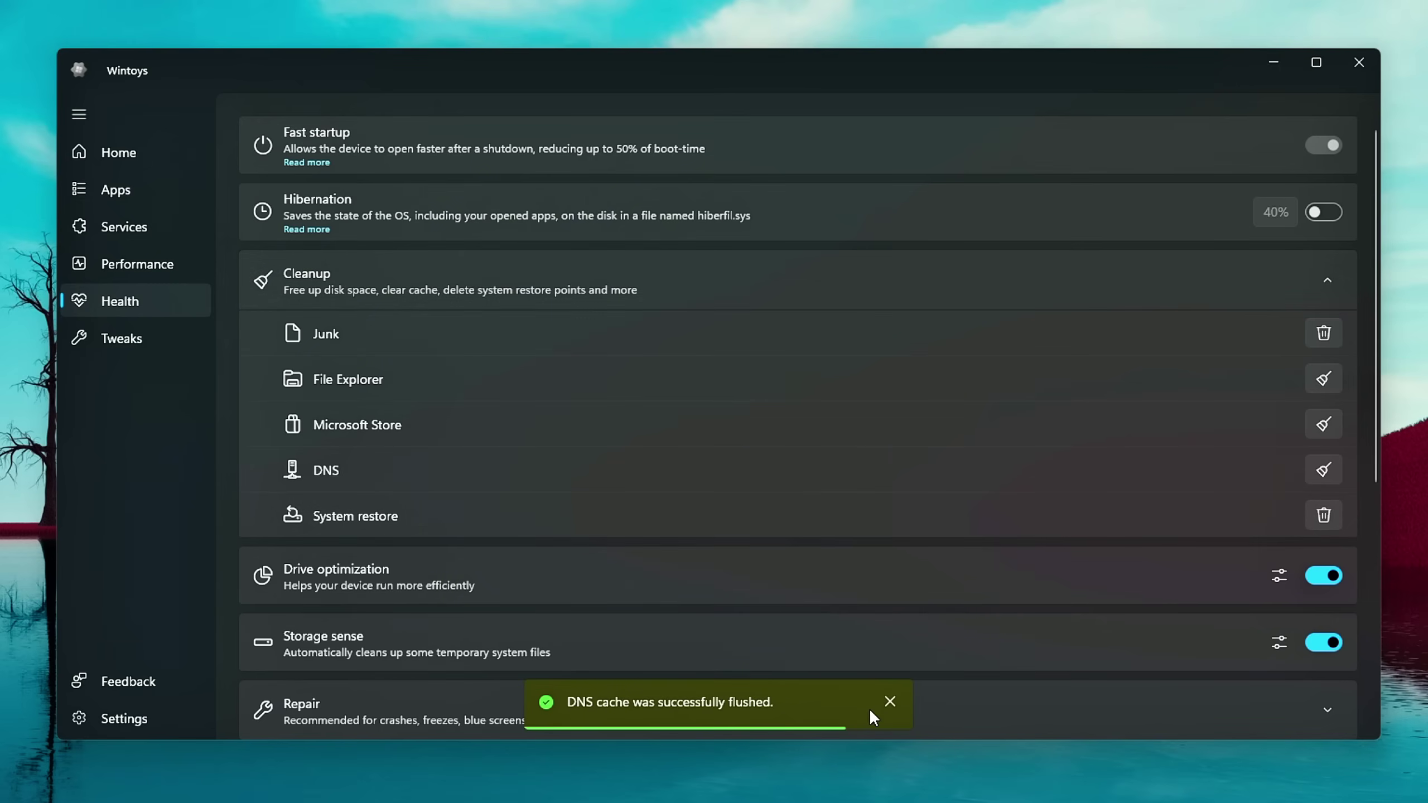
click(887, 703)
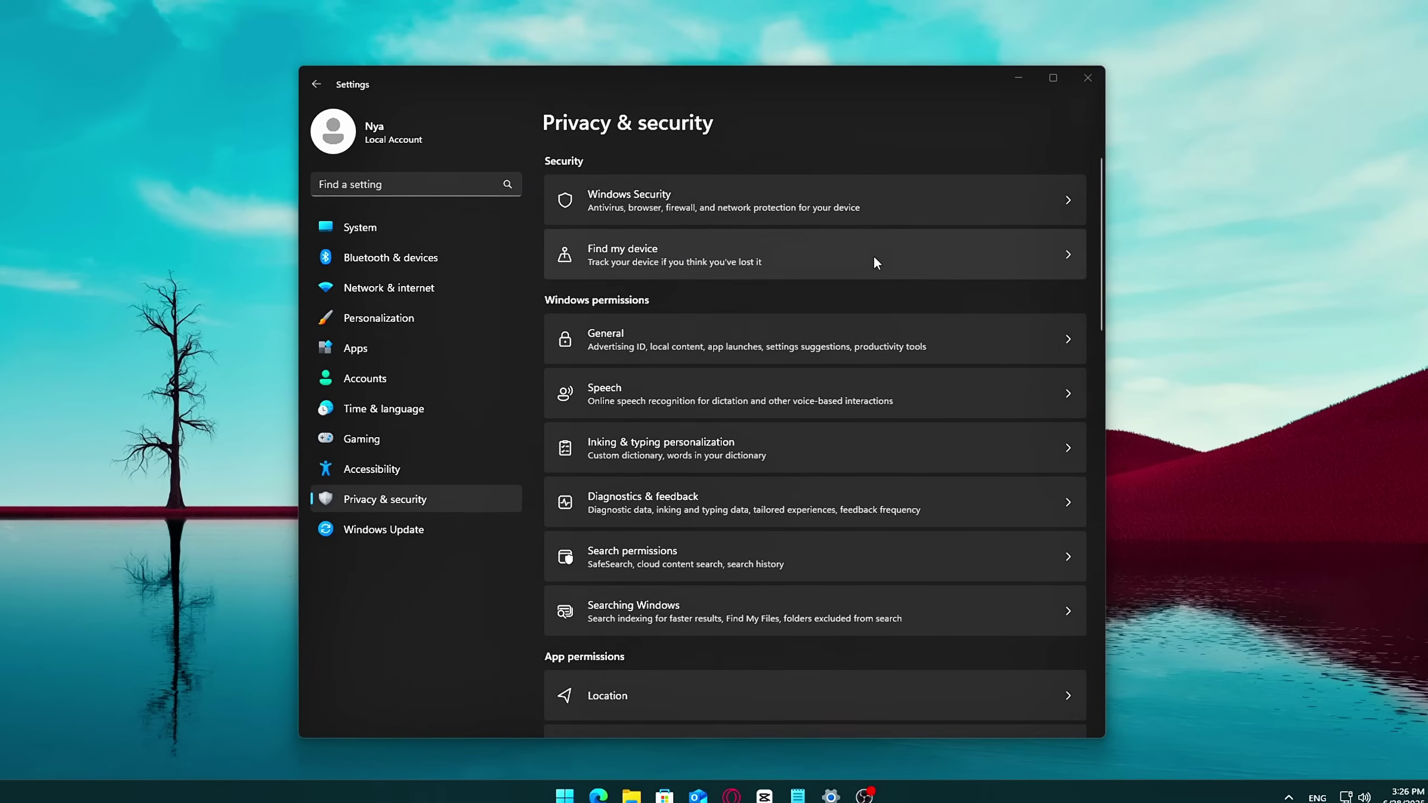
Review the Windows Update history in Windows Settings, including the installed driver updates and definition updates.
click(354, 536)
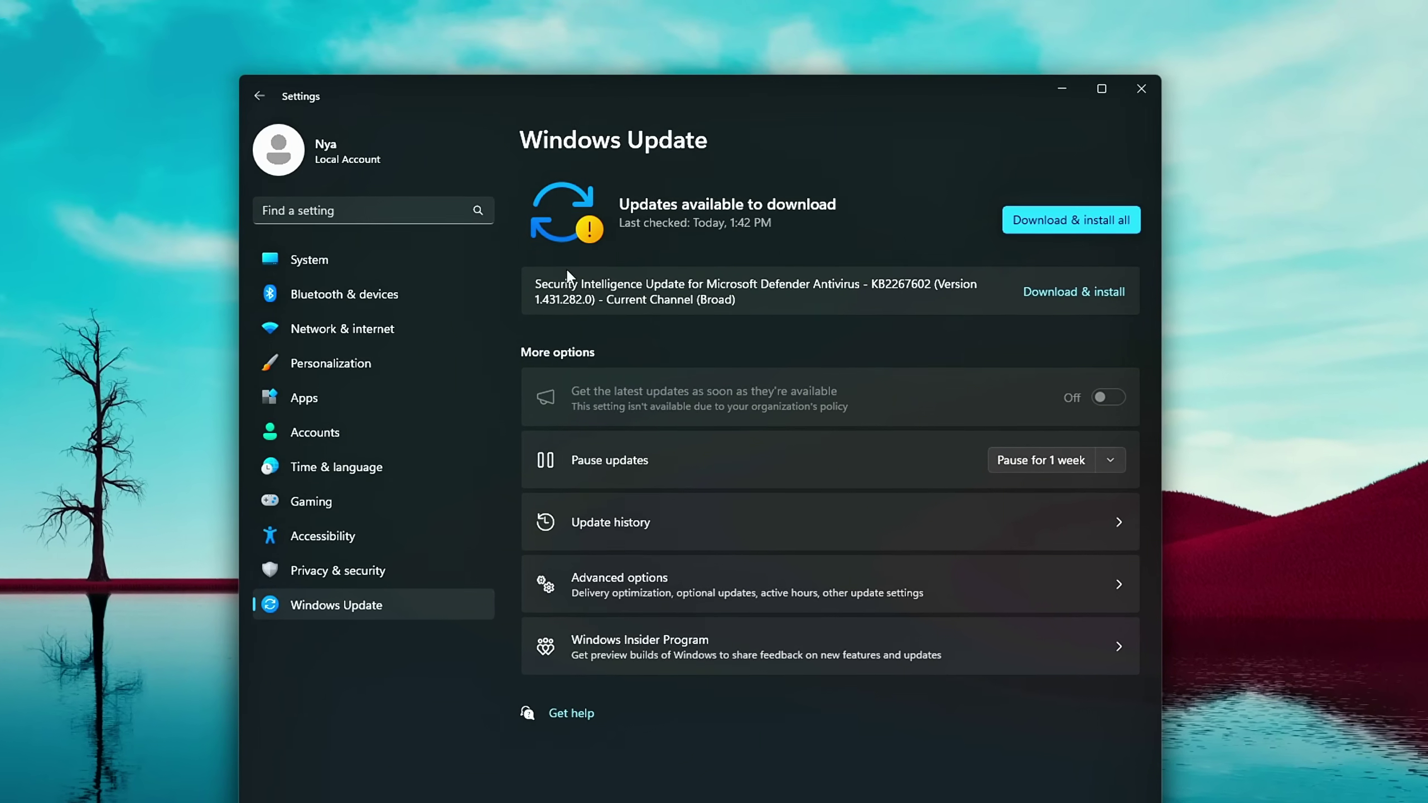
click(874, 529)
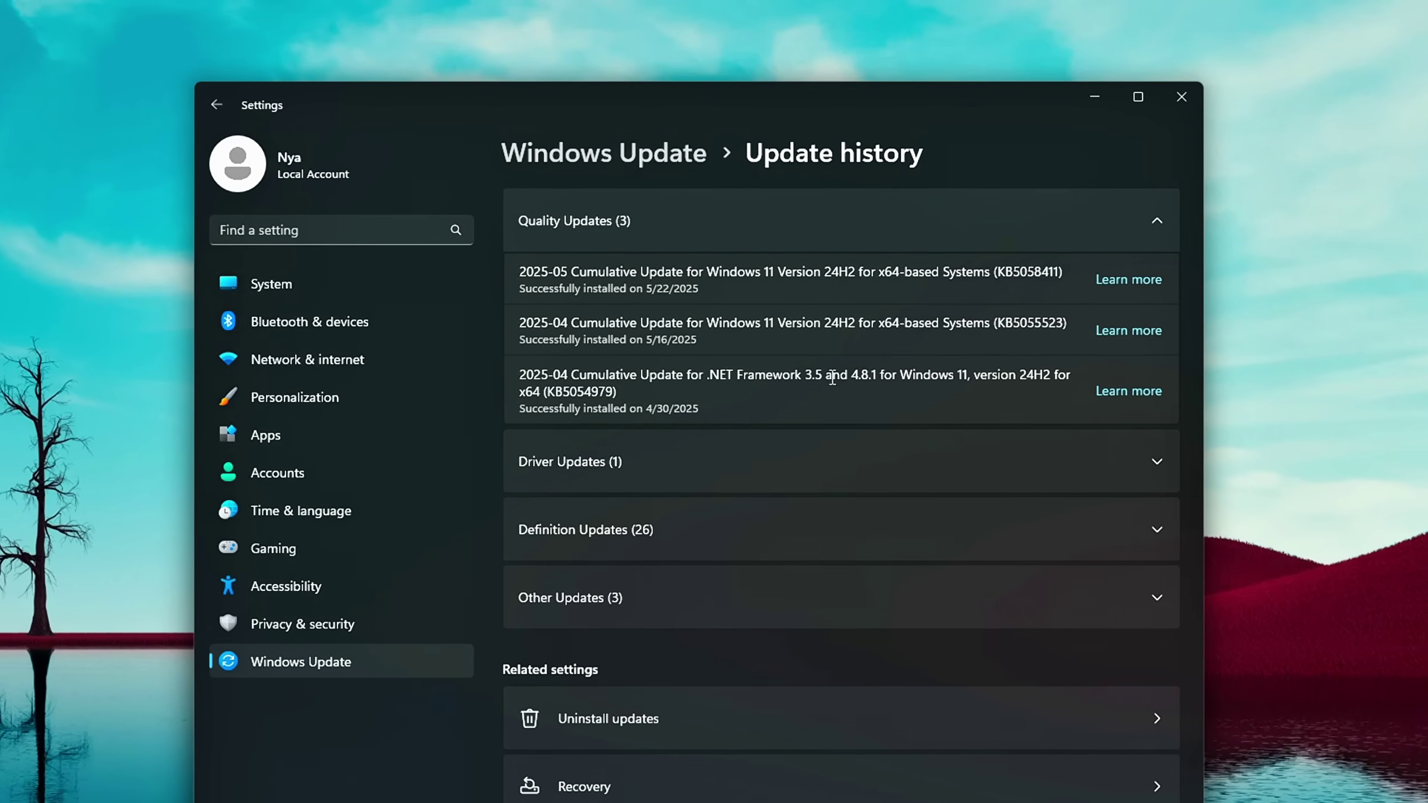
click(625, 466)
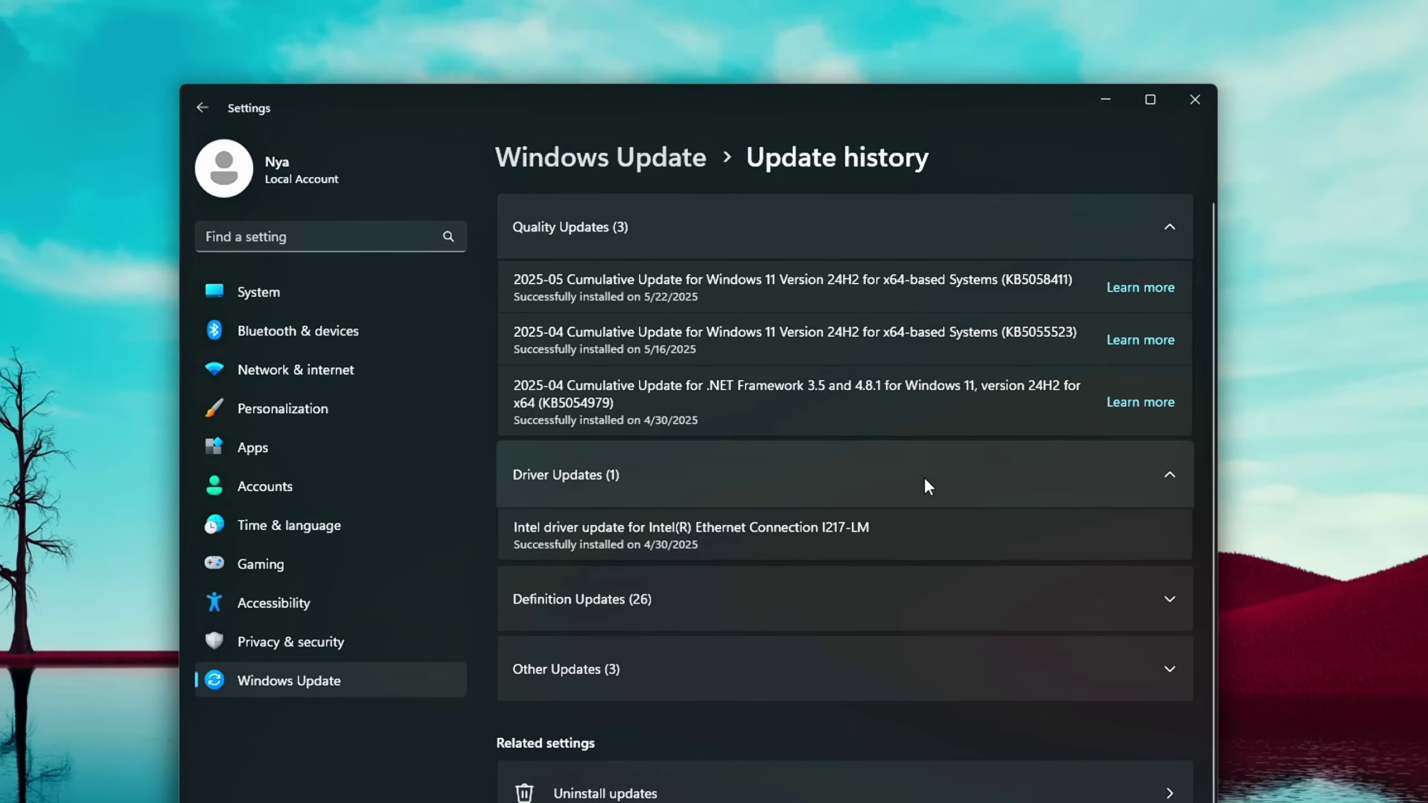
click(1019, 477)
click(858, 581)
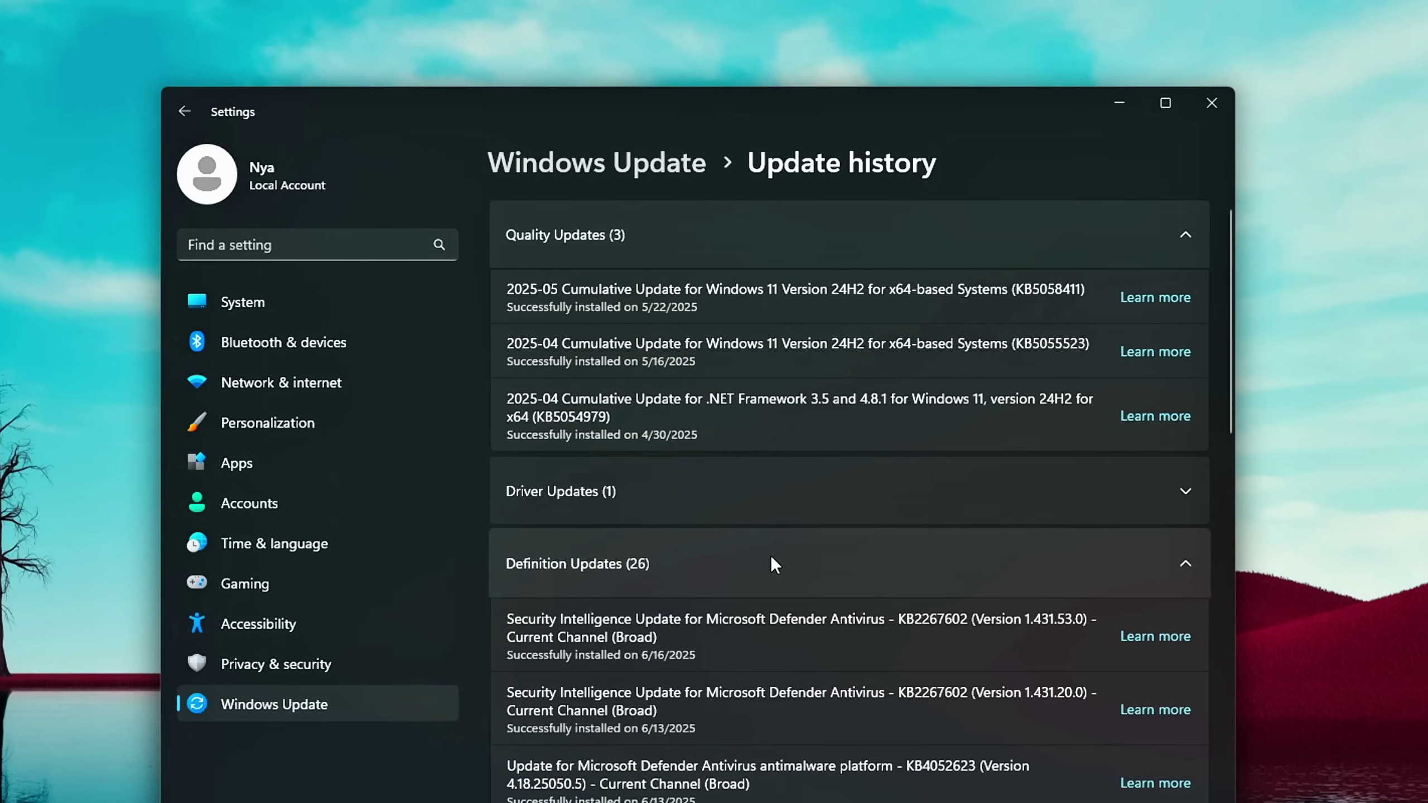
click(715, 548)
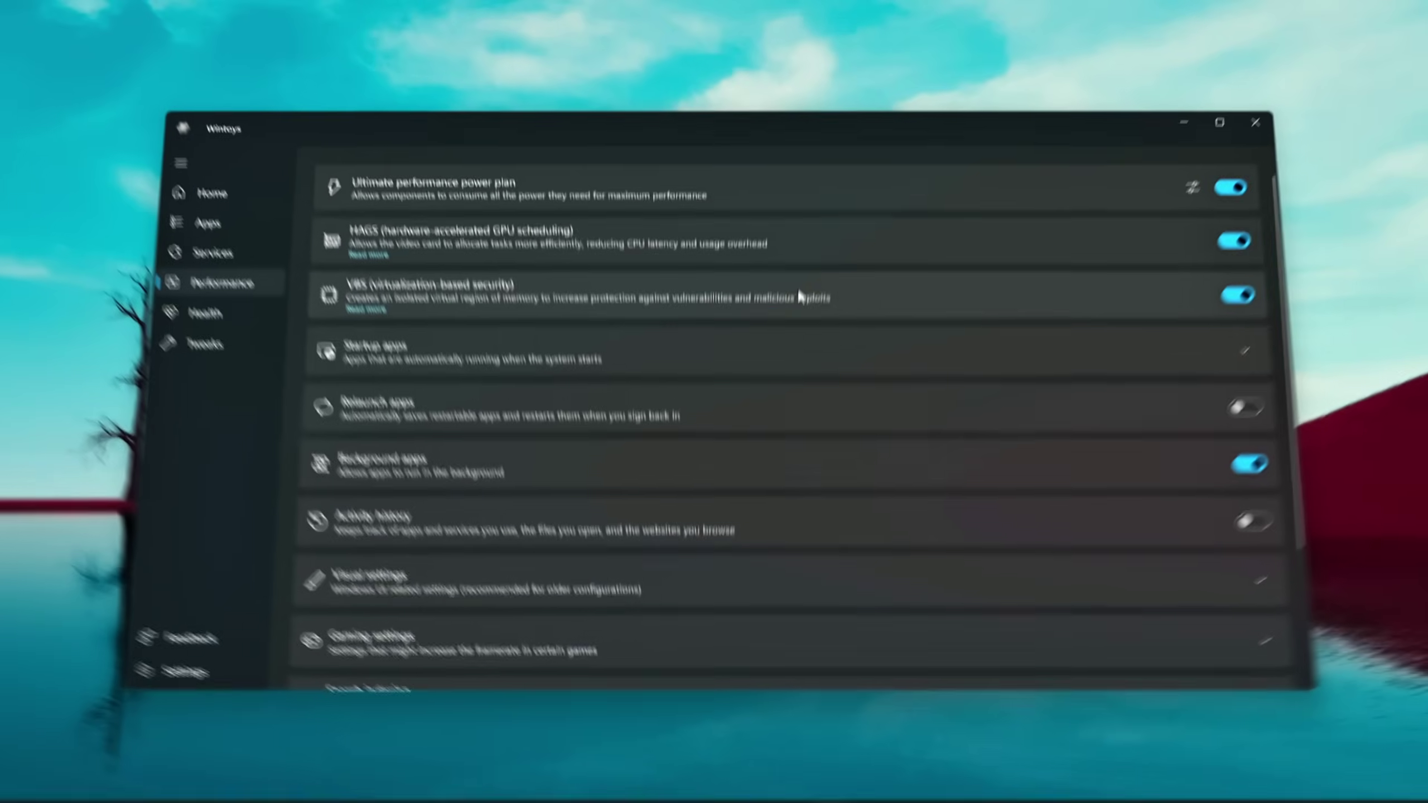
Switch to Wintoys, look through the Performance settings, and inspect the System updates mode choices in the Health settings.
scroll(799, 296, down, 3)
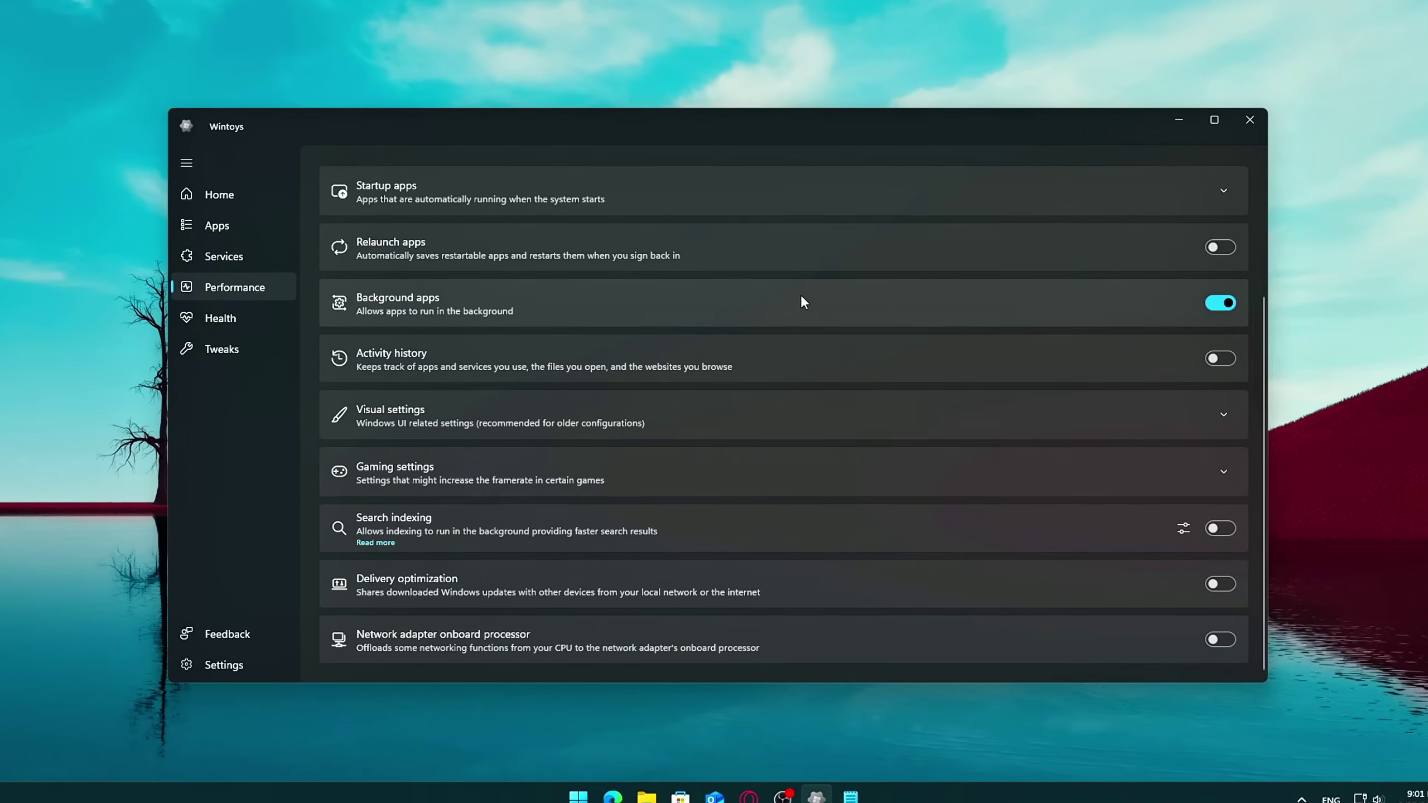
scroll(723, 289, up, 4)
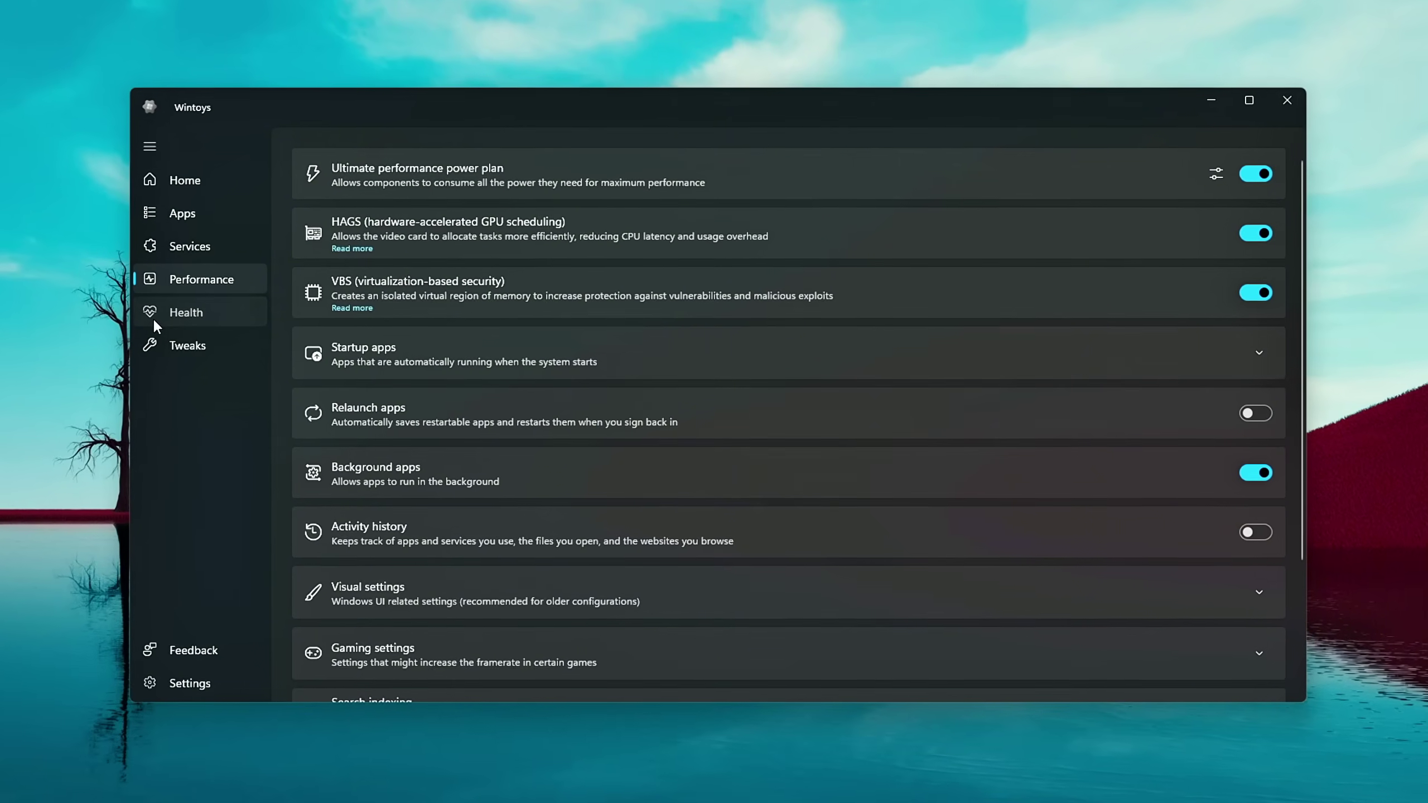
click(213, 317)
scroll(551, 270, down, 4)
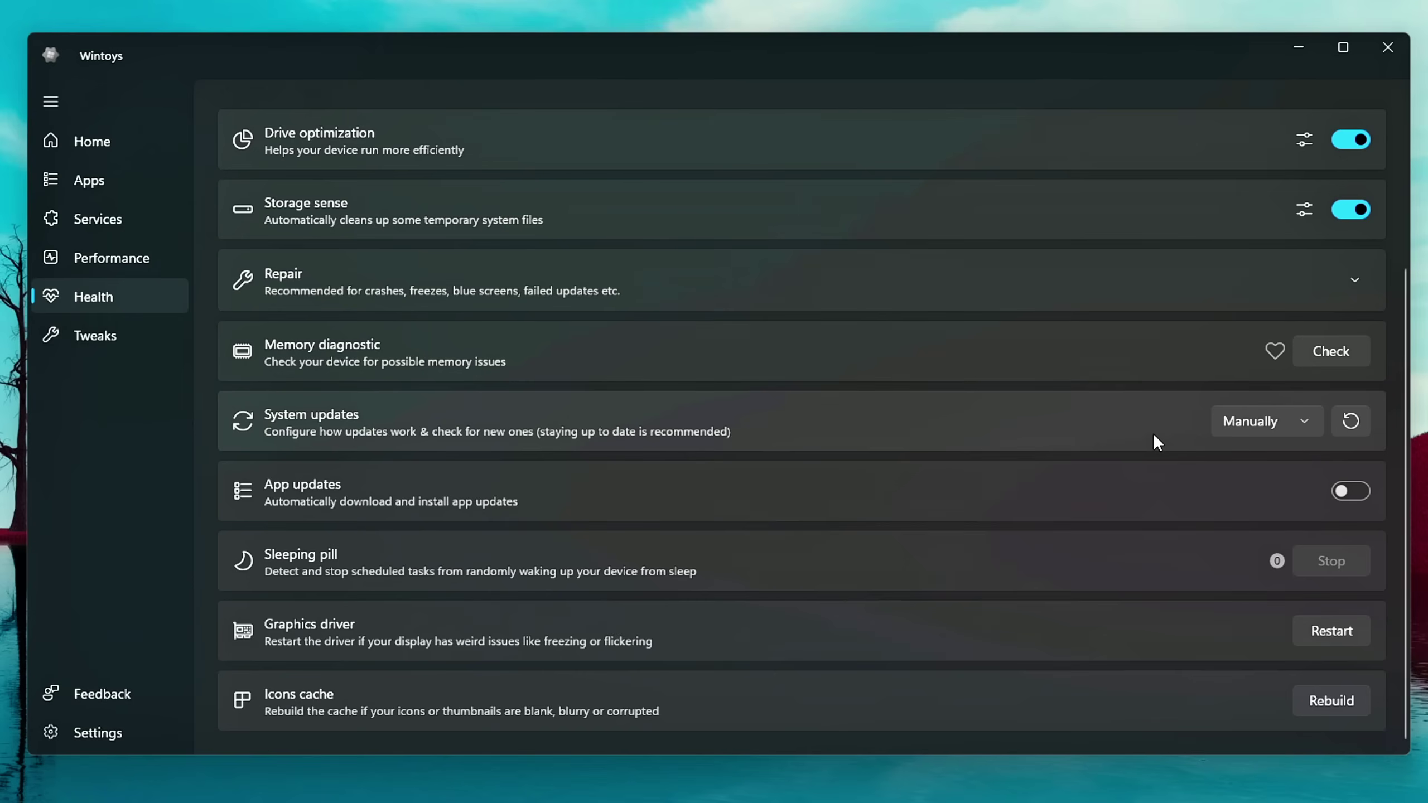
click(1283, 420)
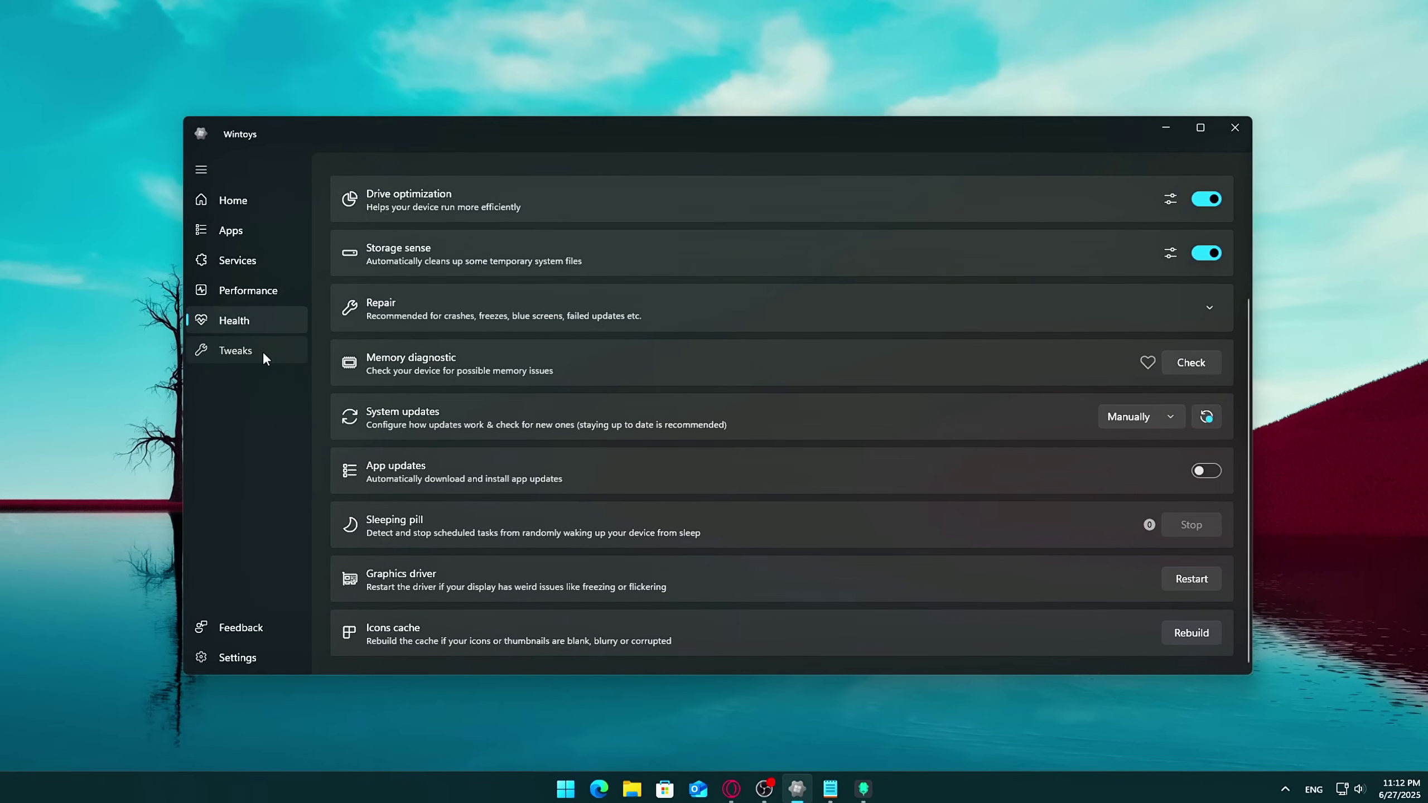
Adjust the wallpaper quality in the Desktop tweaks and collapse that group.
click(263, 350)
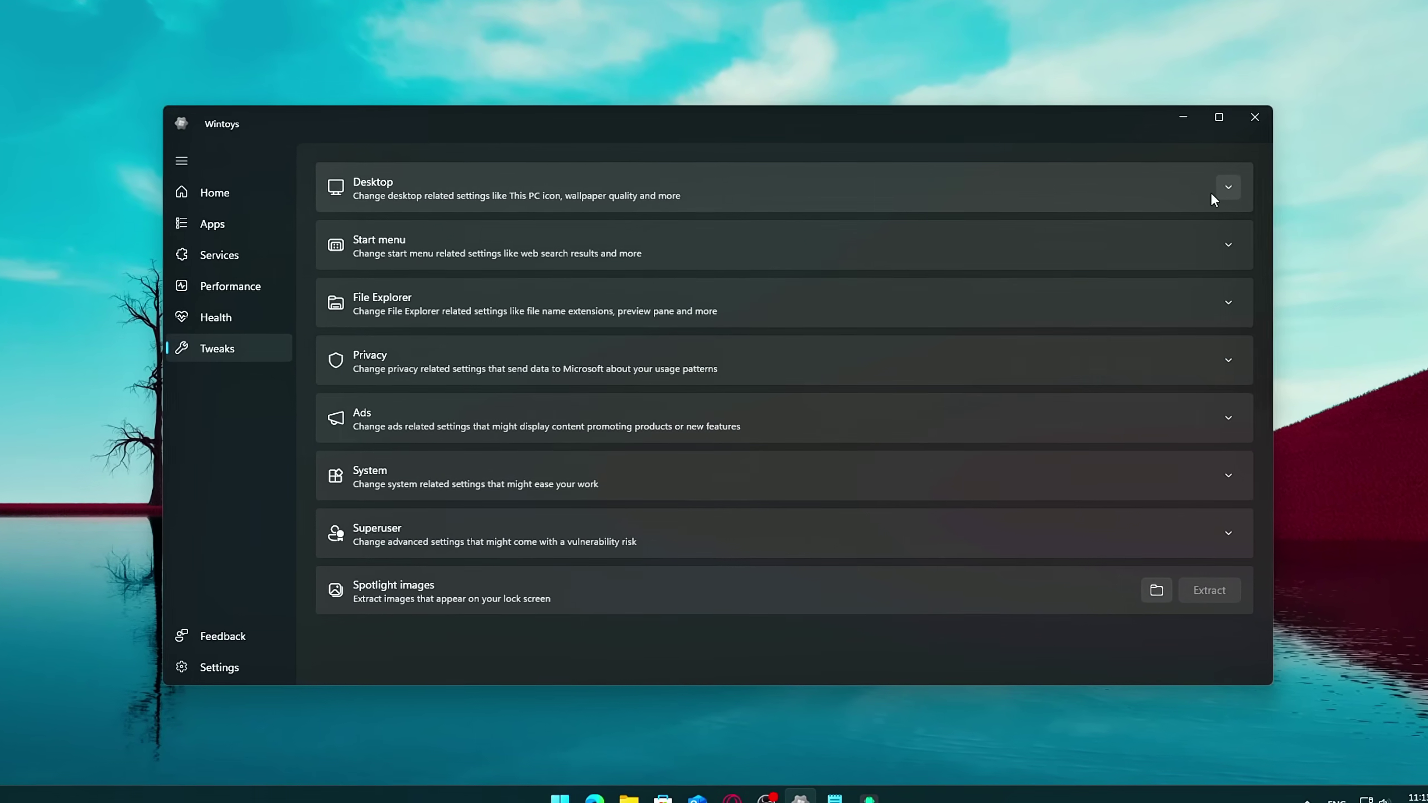
click(1226, 186)
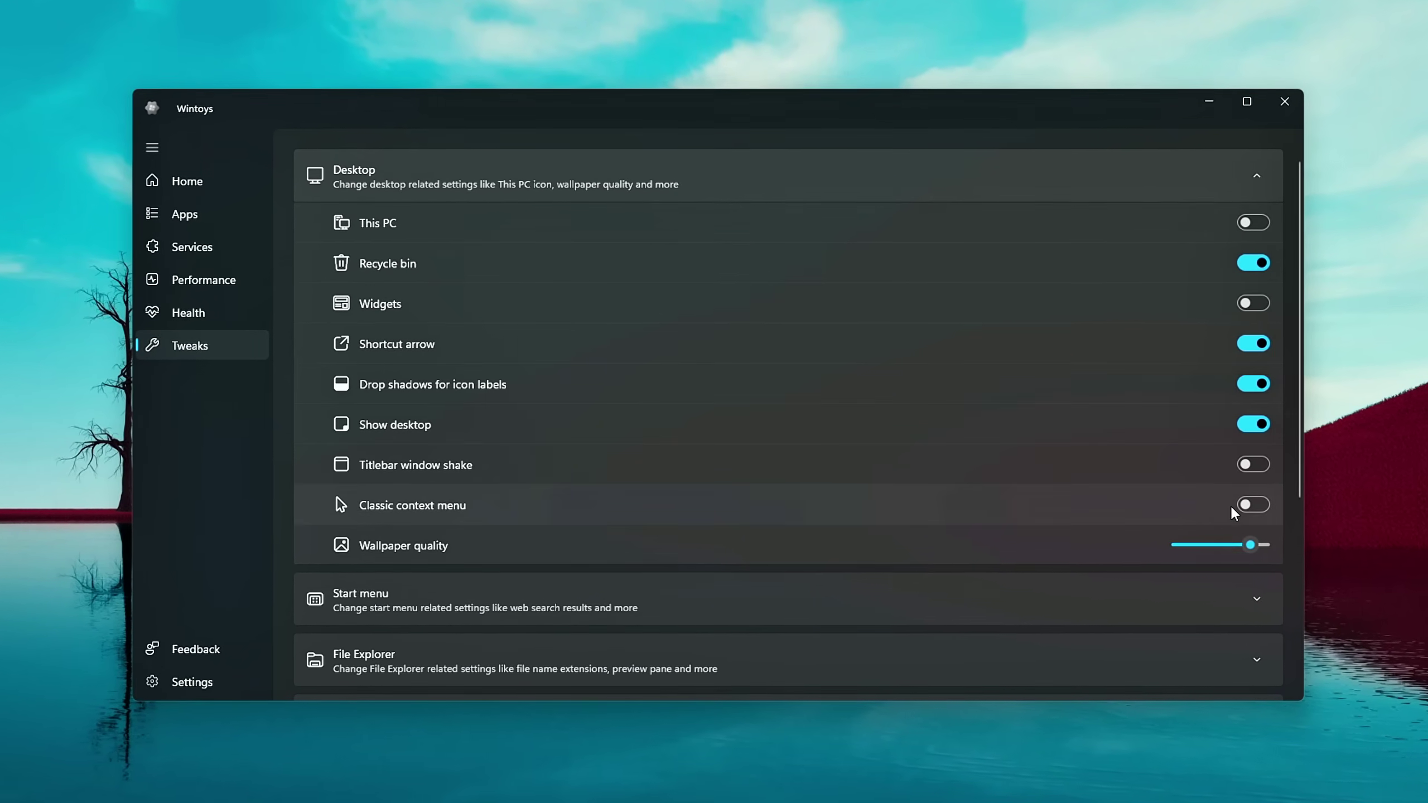
mouse_move(1257, 543)
mouse_down()
mouse_move(1215, 542)
mouse_move(1258, 542)
mouse_up()
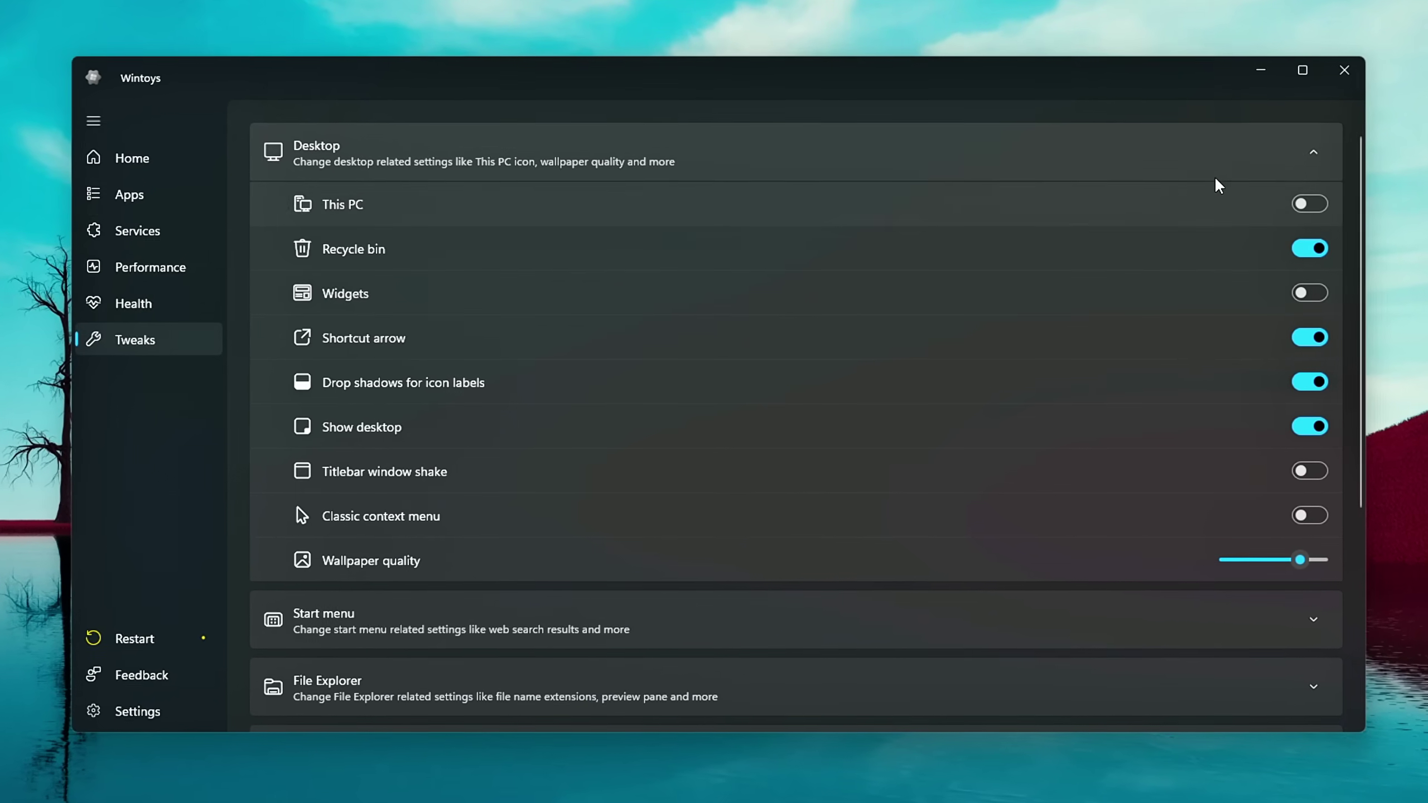
click(1314, 150)
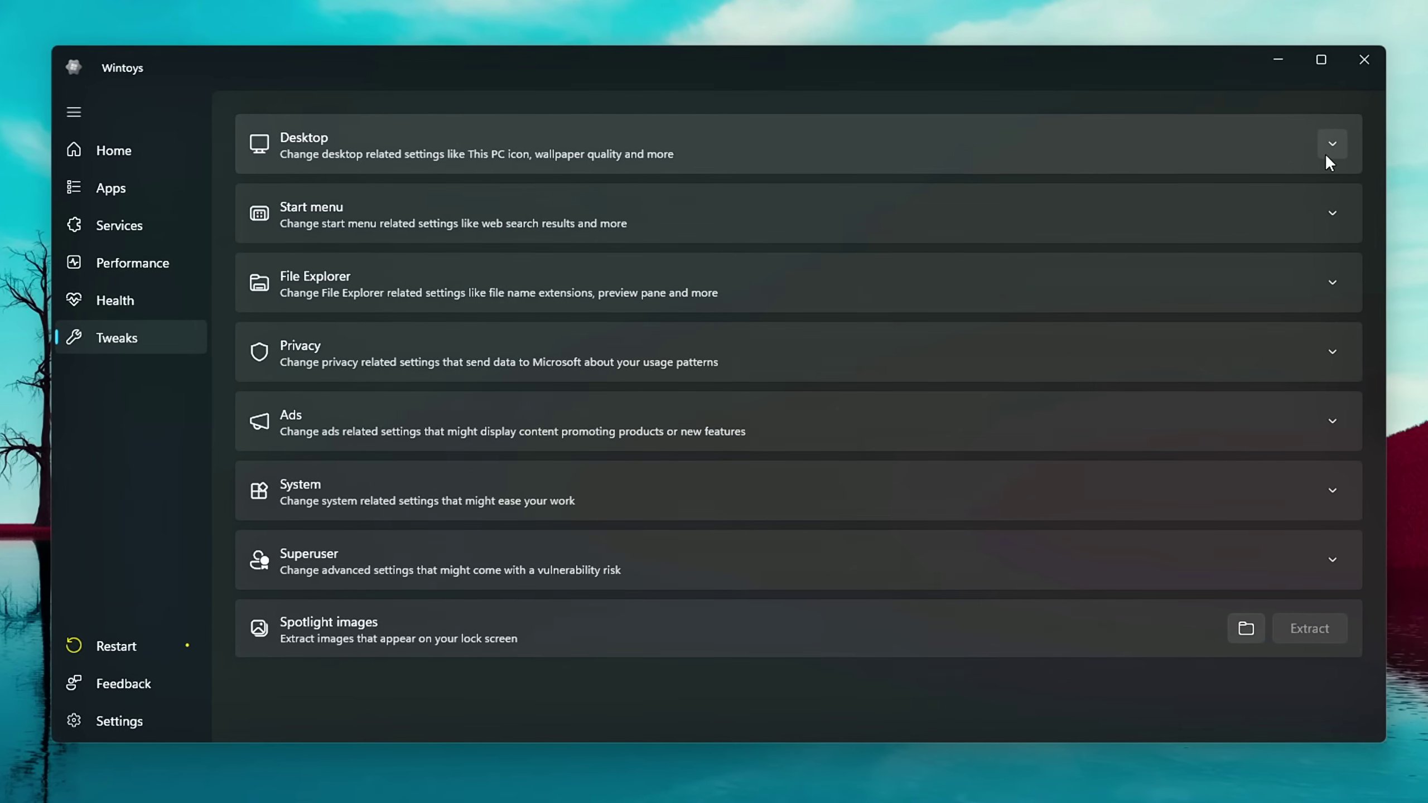
Review the options in the Start menu, File Explorer and Privacy tweak groups, collapsing each one after checking it.
click(1334, 219)
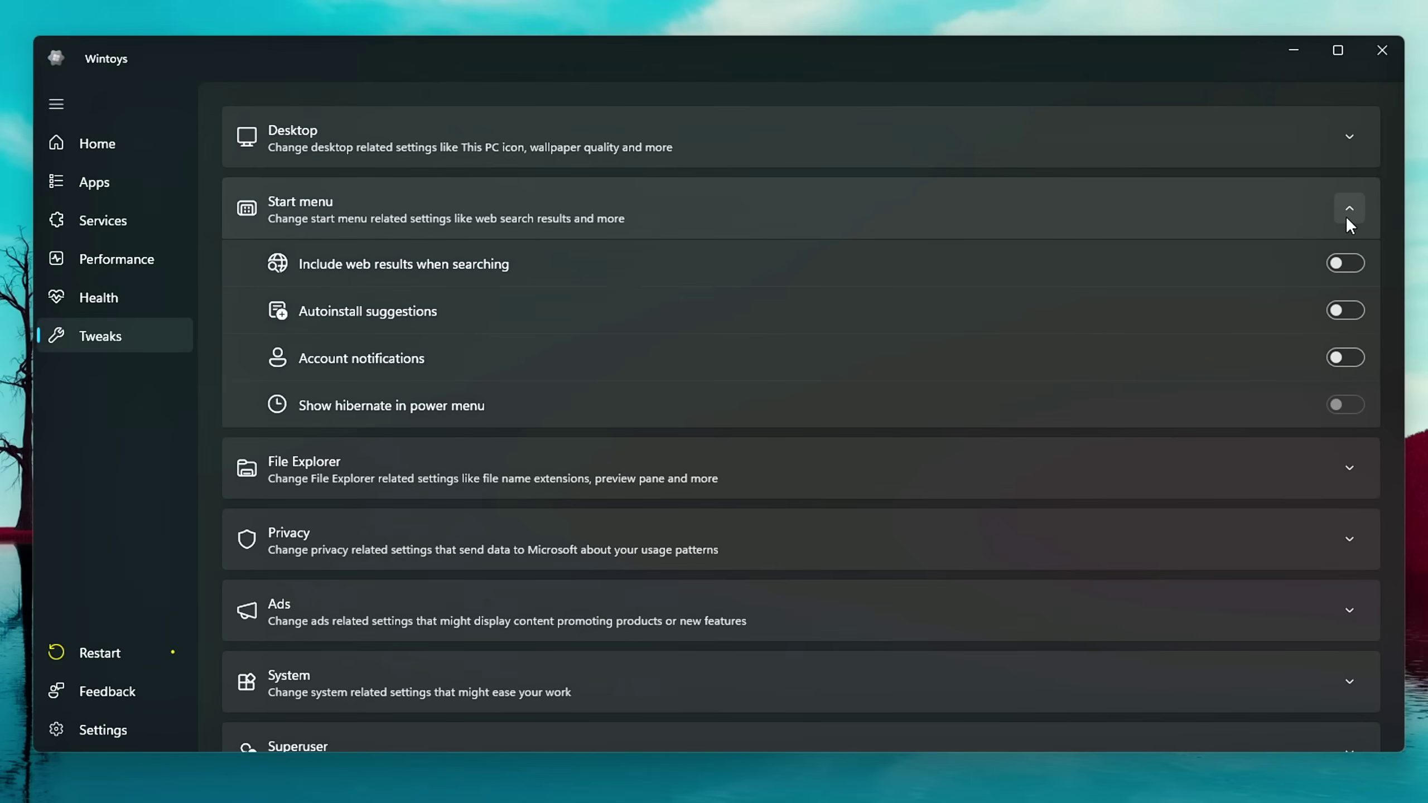
click(1348, 219)
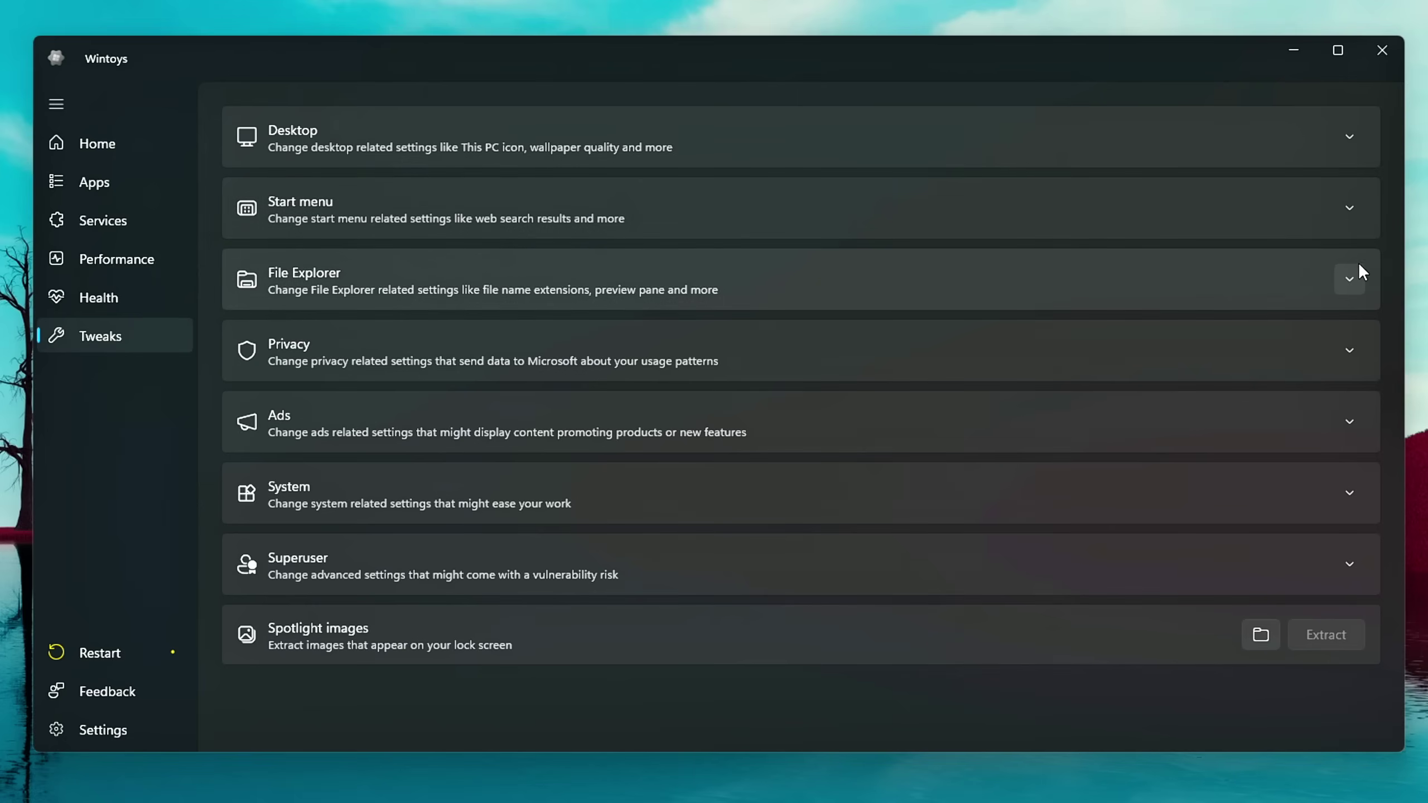
click(1352, 276)
scroll(1329, 334, down, 2)
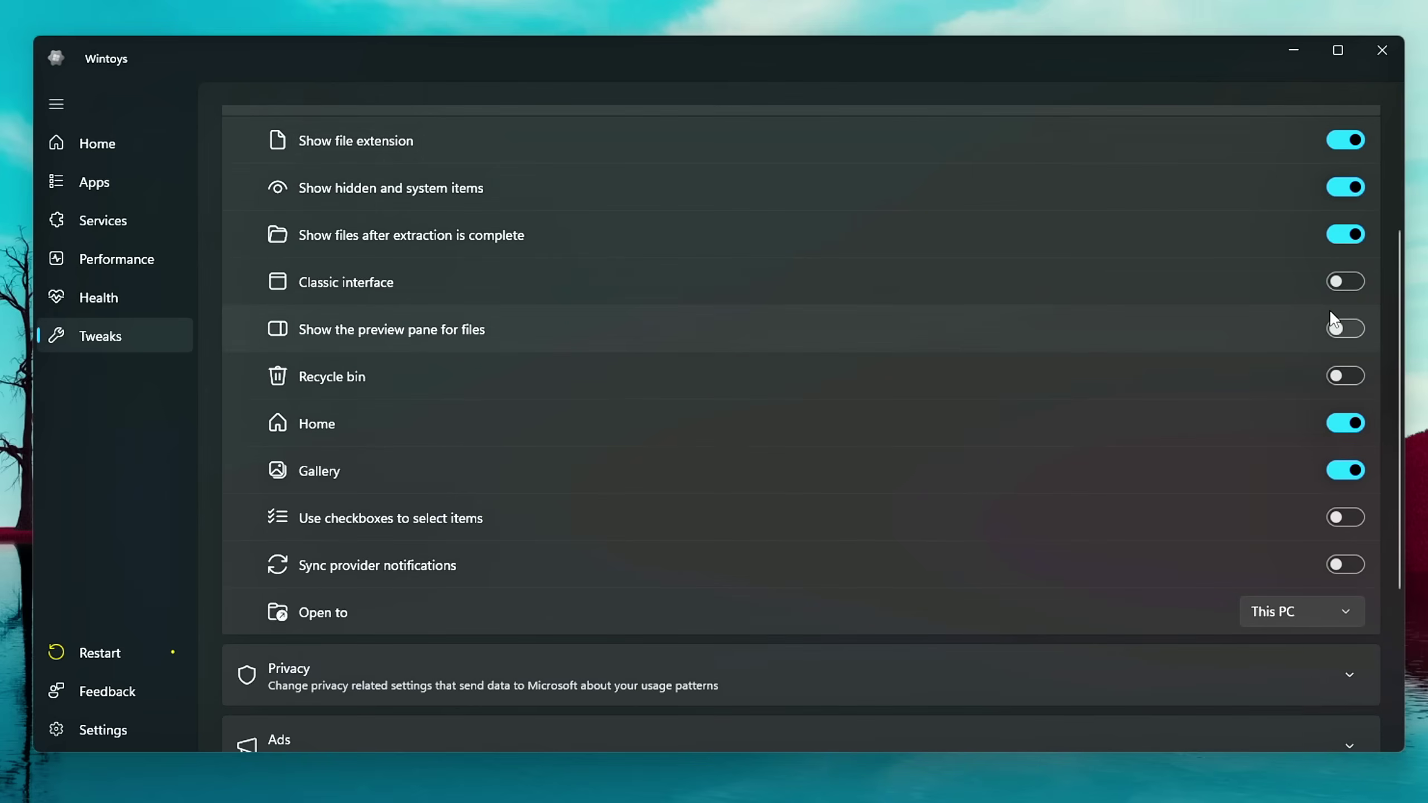
click(1349, 182)
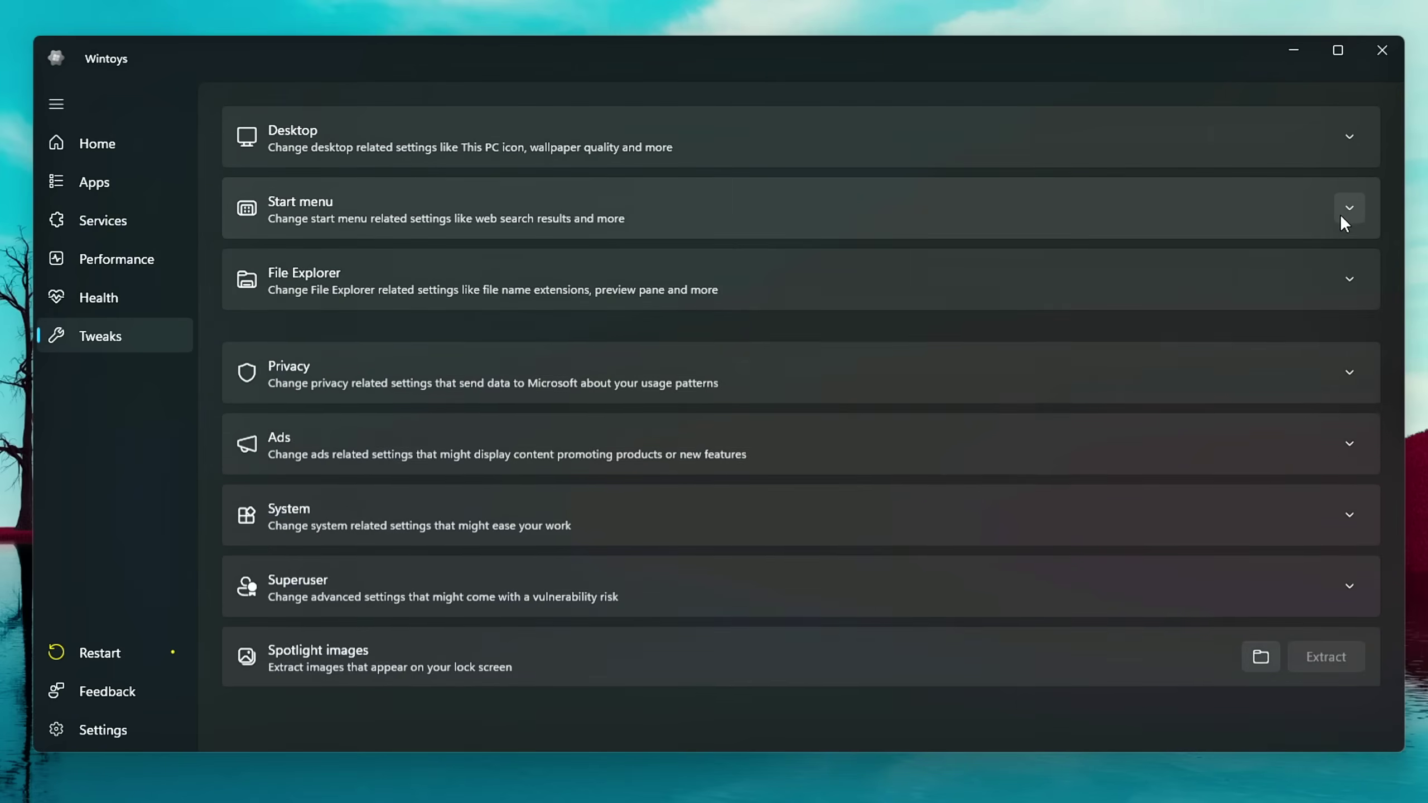
click(1341, 336)
scroll(1322, 413, down, 4)
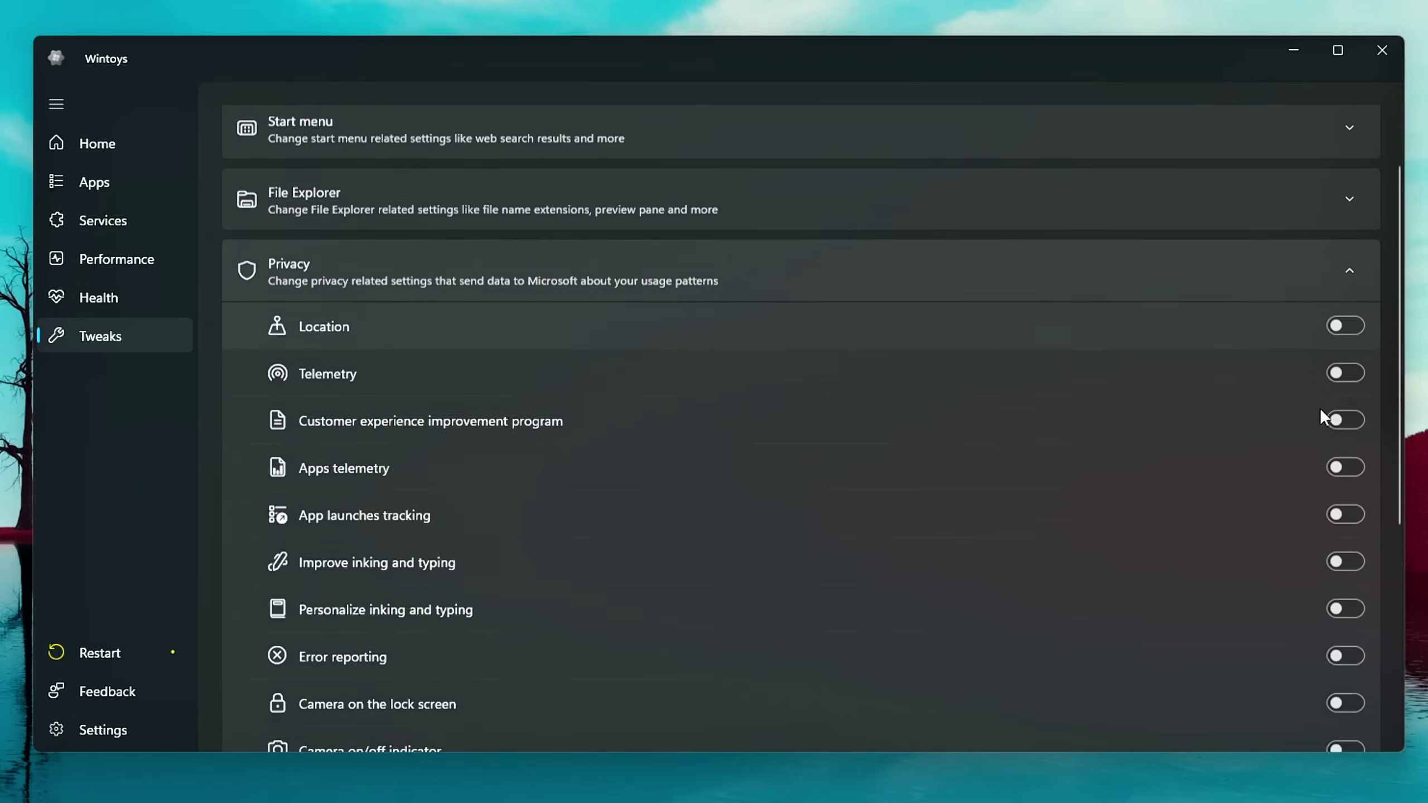
scroll(1343, 319, up, 2)
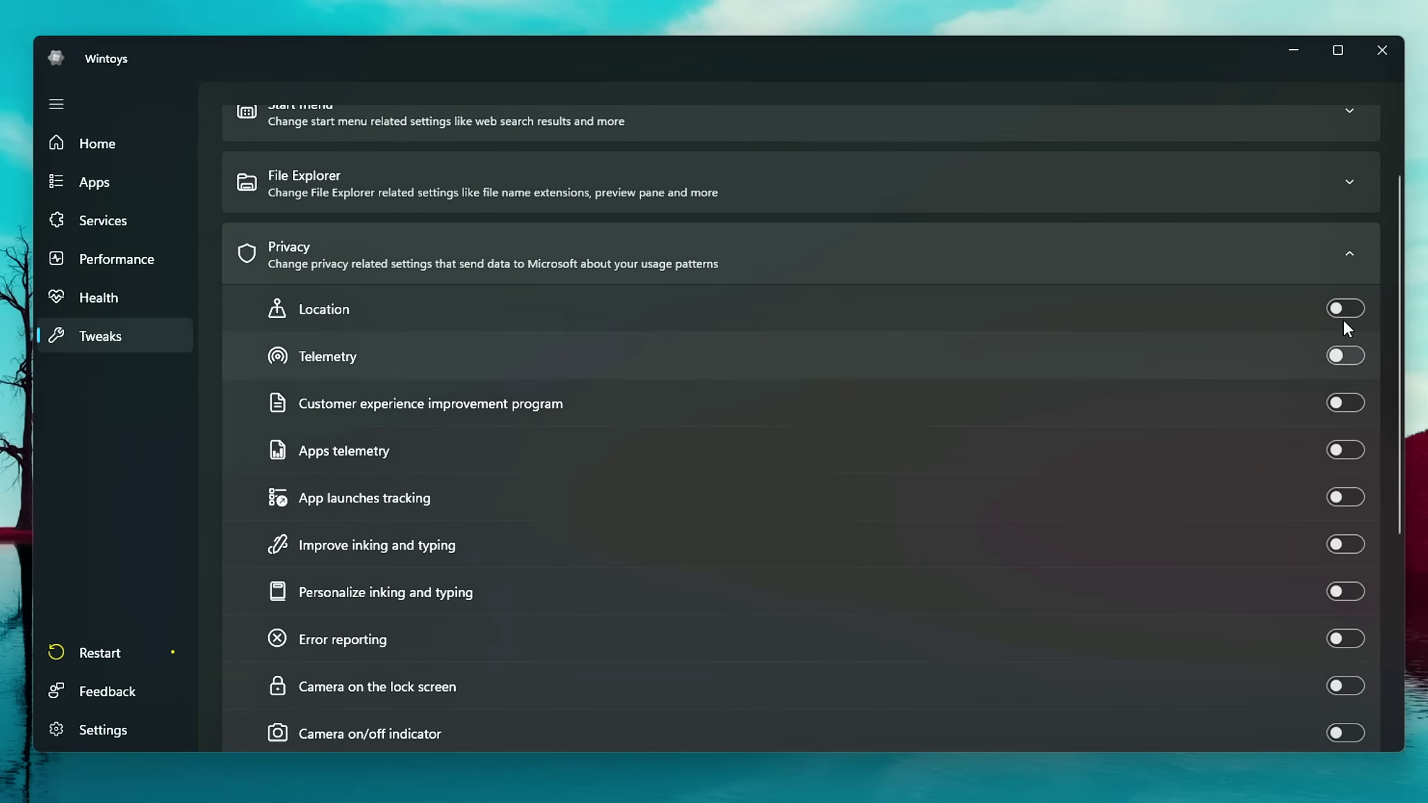
click(1350, 254)
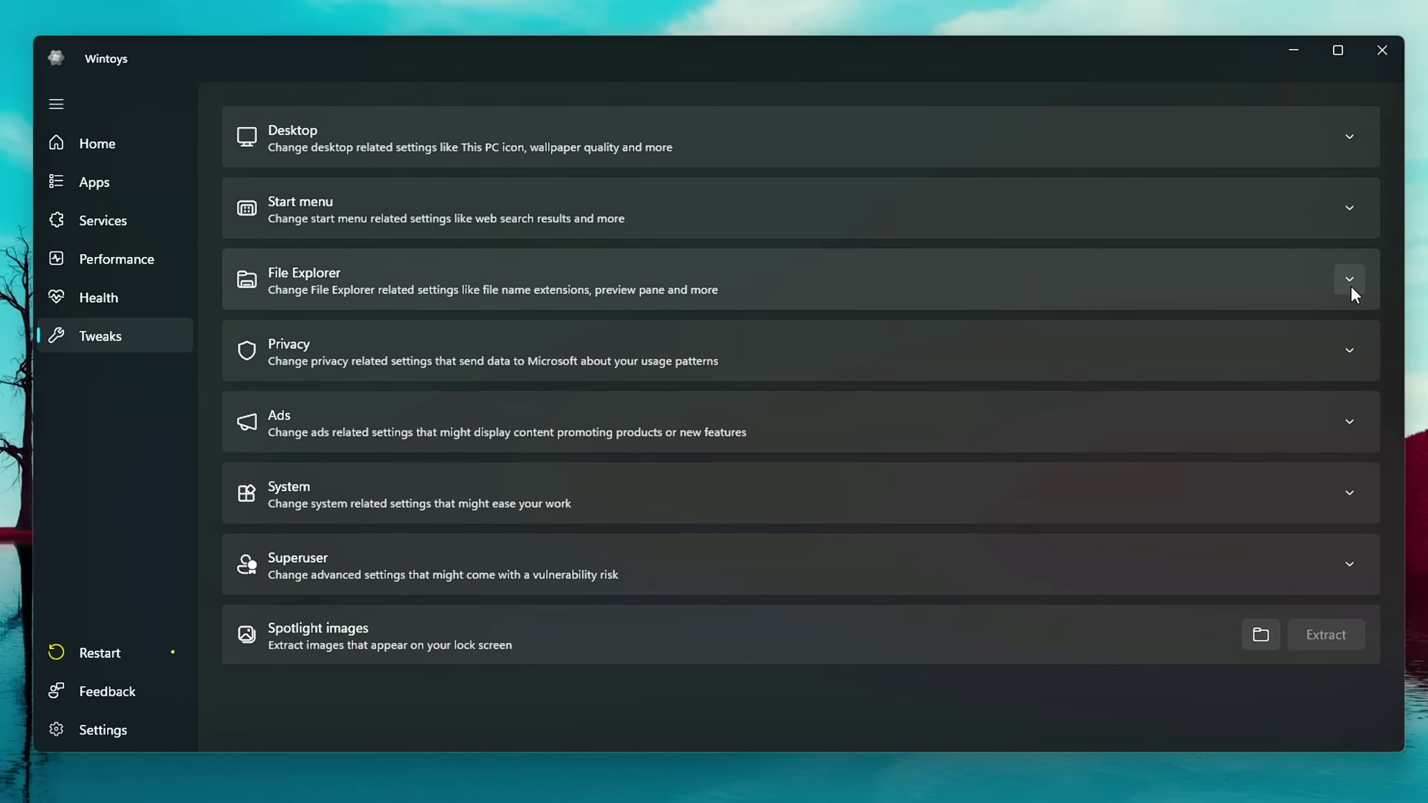
Turn off the Home page in the settings app under the Ads tweaks and collapse the group.
click(1348, 419)
scroll(1251, 455, down, 2)
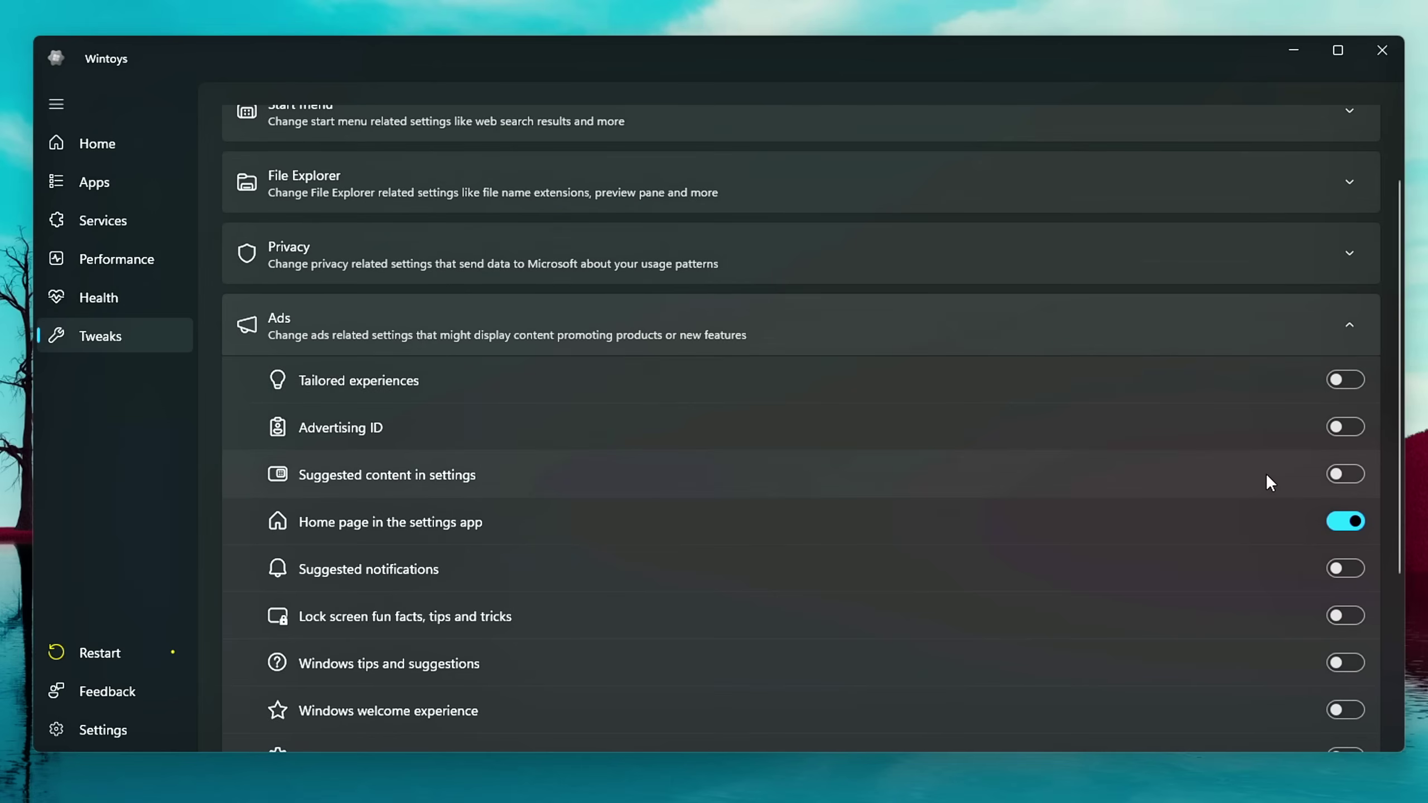
scroll(1265, 473, down, 2)
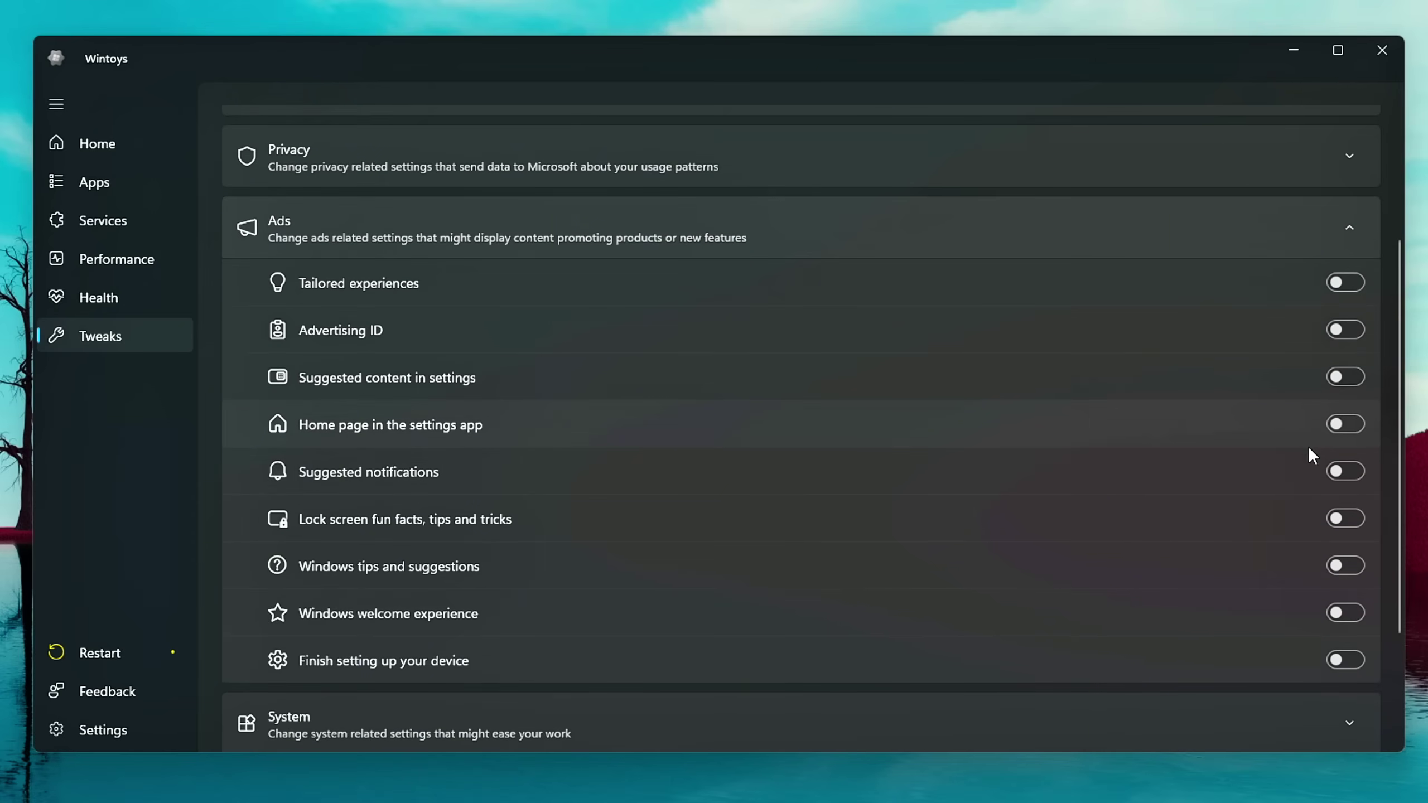
click(1352, 225)
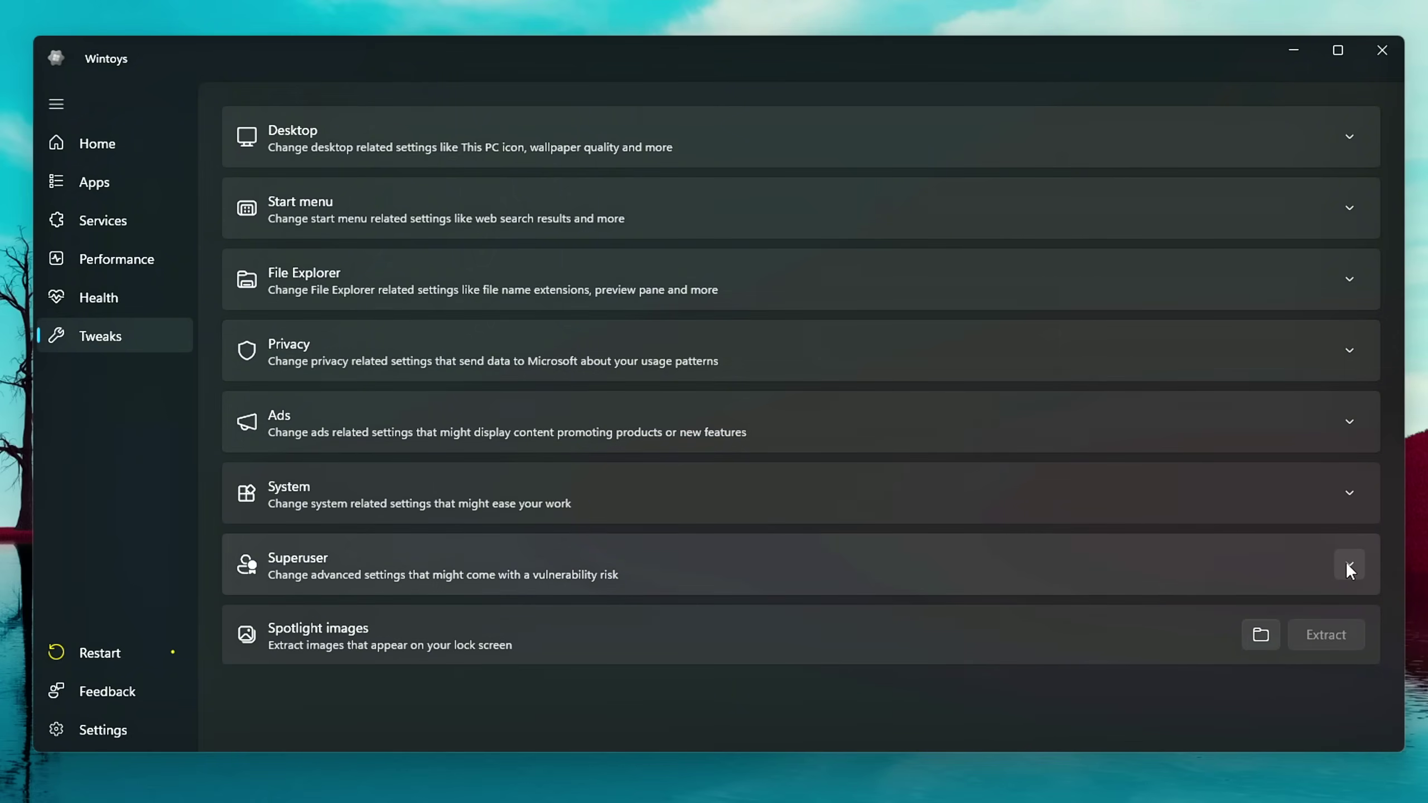
Check the Superuser tweaks and turn on Digital markets act in the System tweaks.
click(1348, 564)
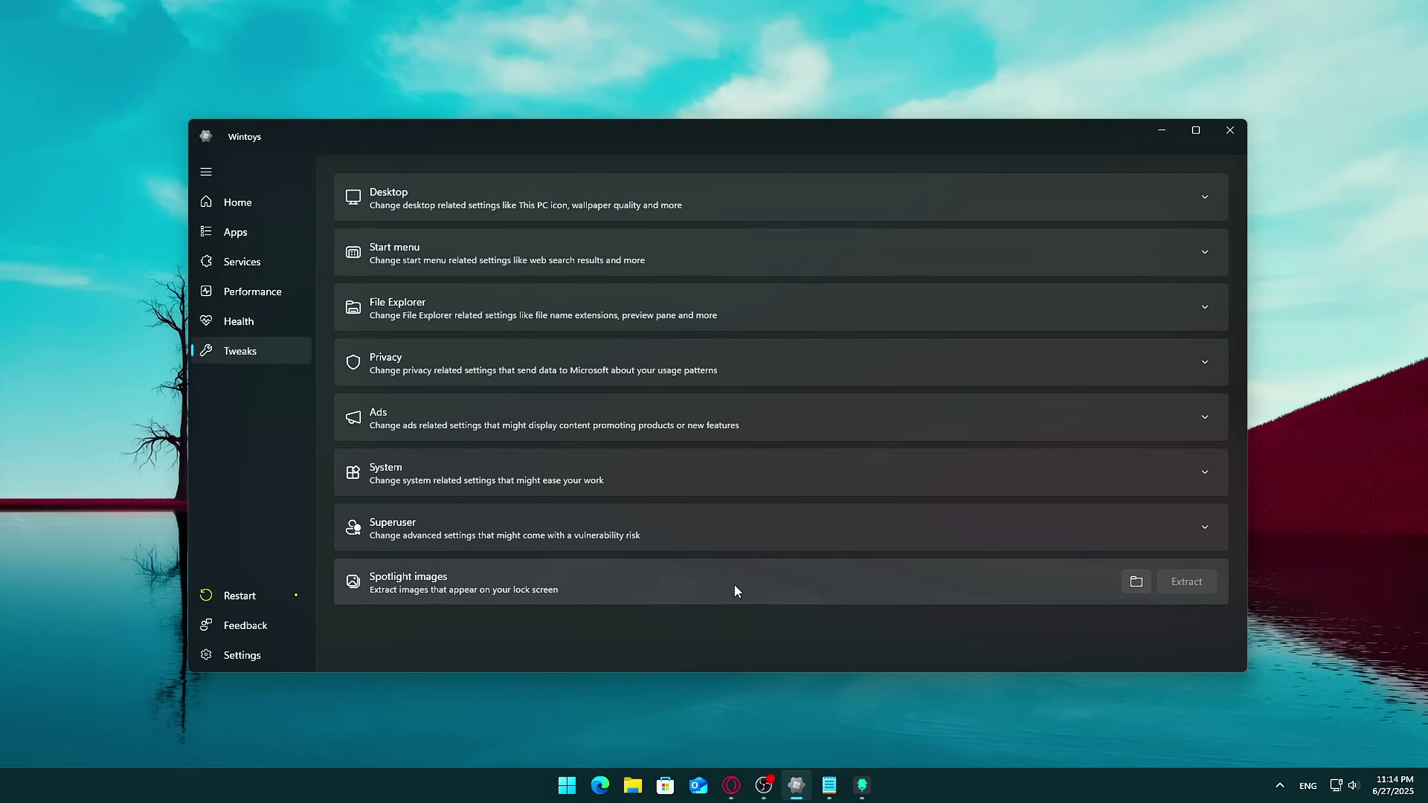
click(1205, 473)
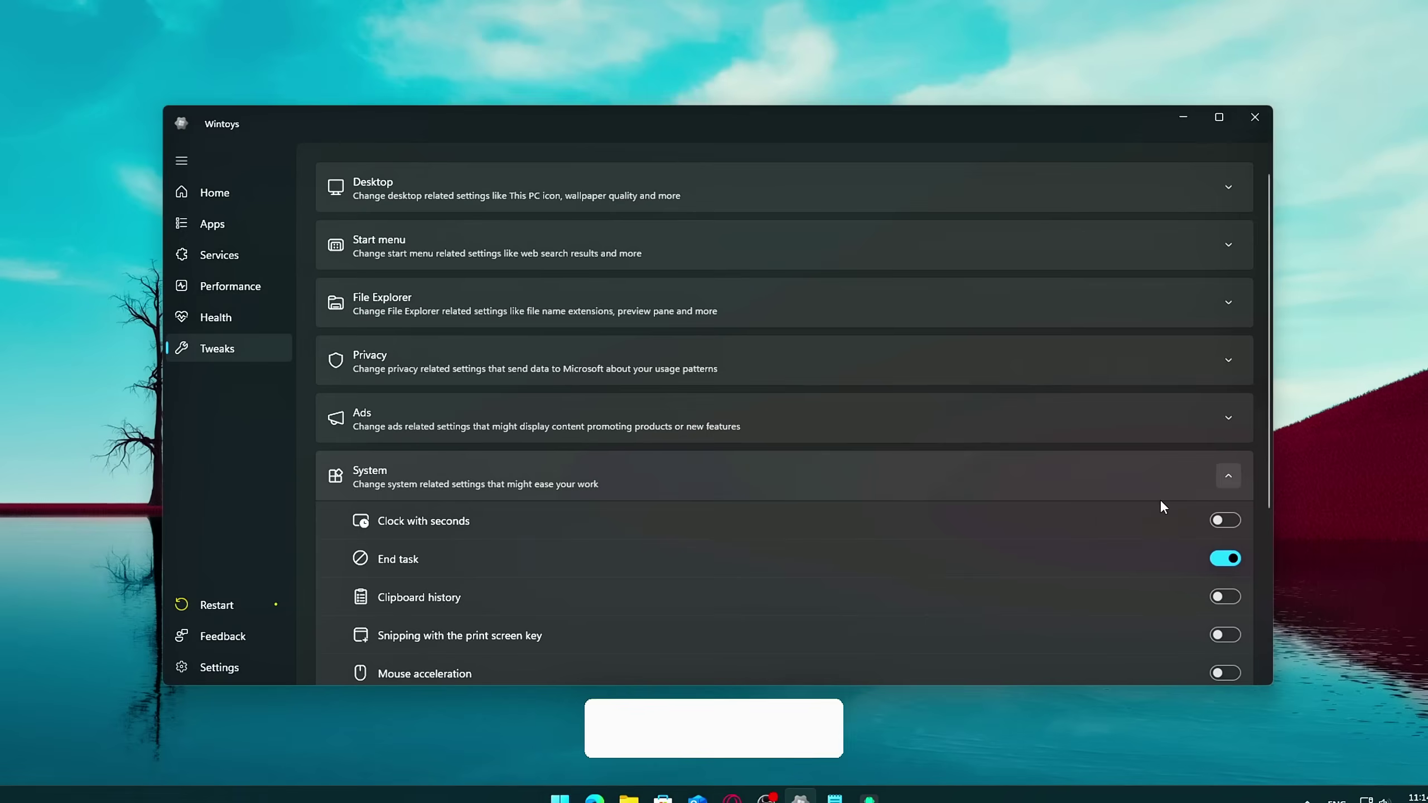
scroll(667, 491, down, 3)
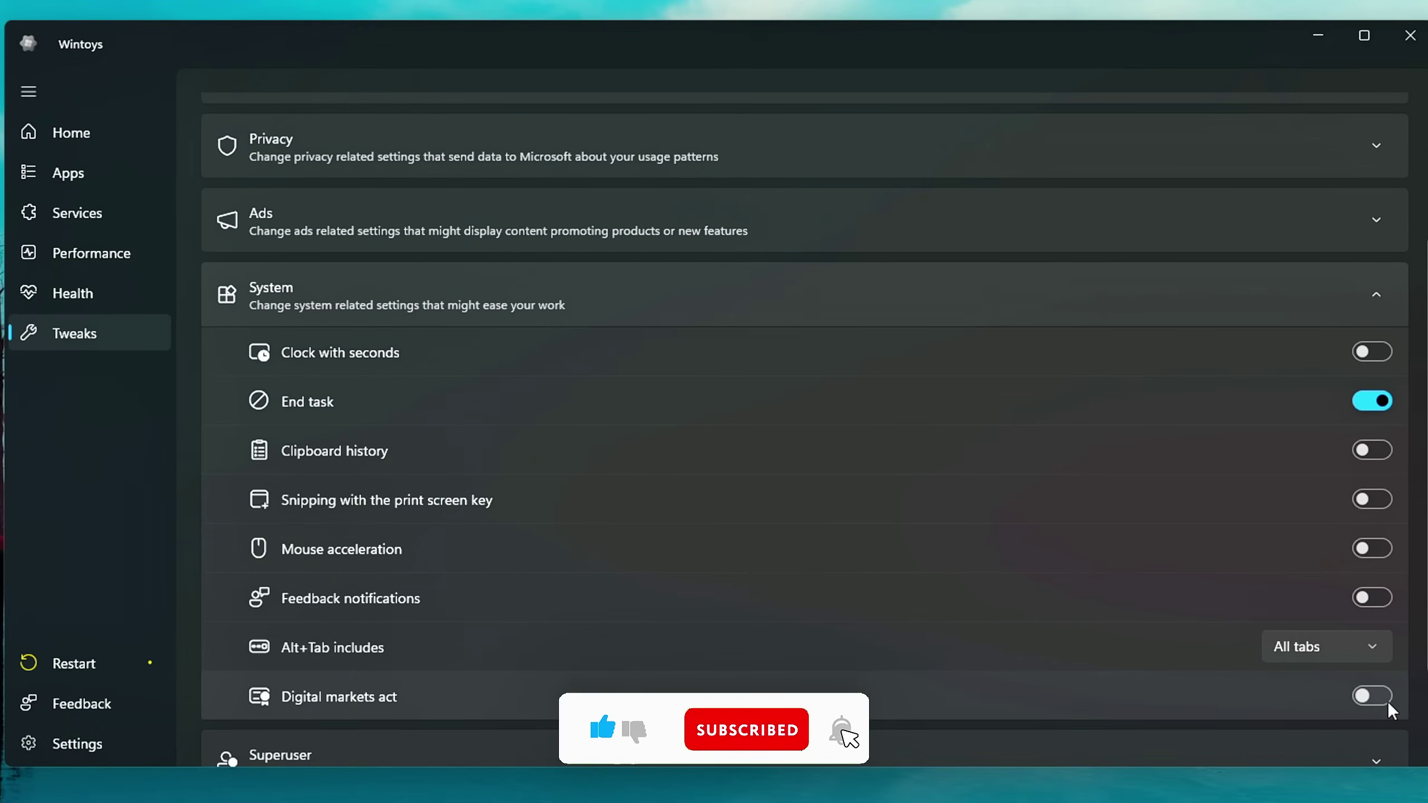
click(1389, 702)
scroll(1387, 720, down, 2)
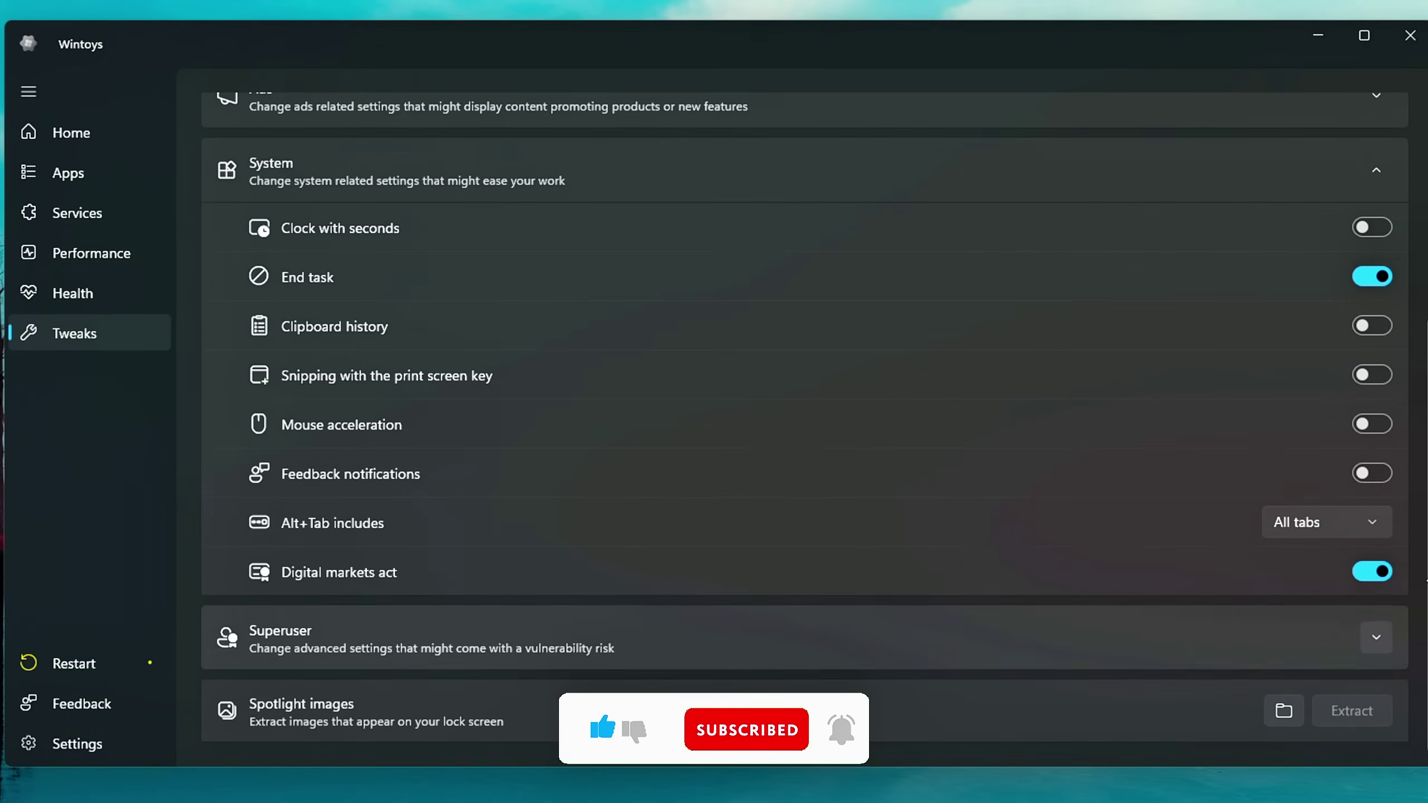